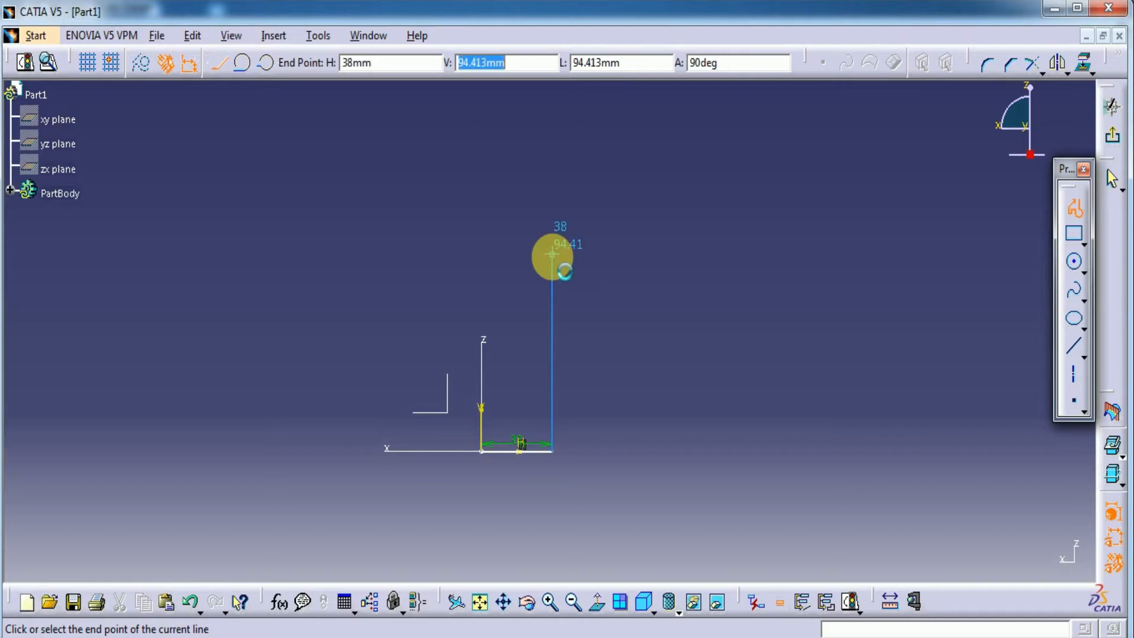
Continue the profile with a 55 mm vertical line and a 22 mm horizontal line back toward the vertical axis
click(552, 254)
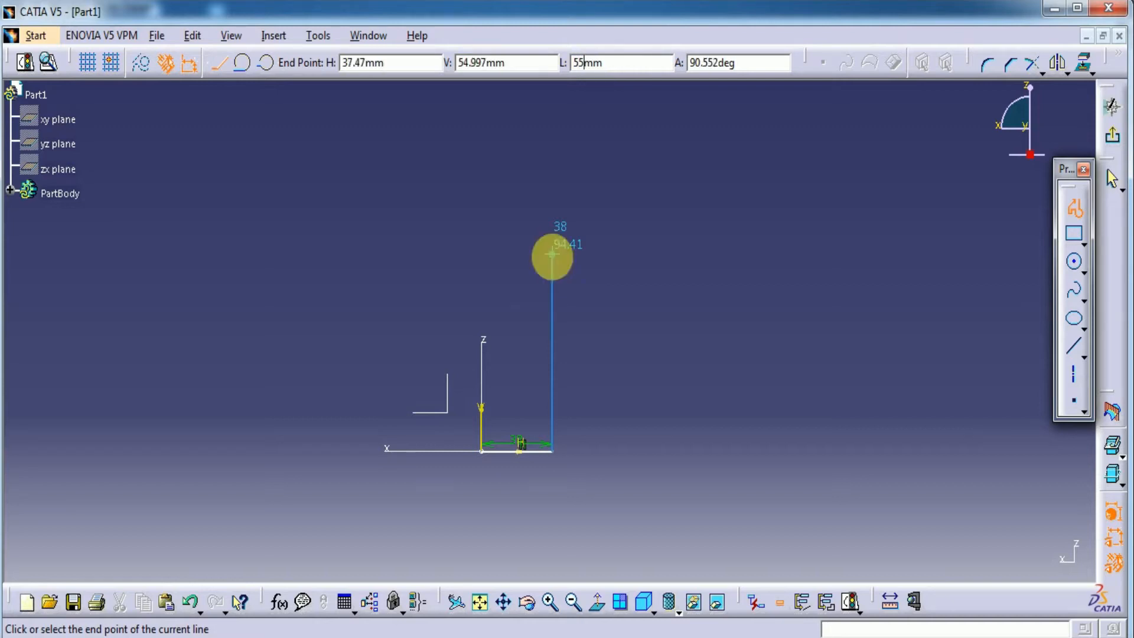
click(552, 258)
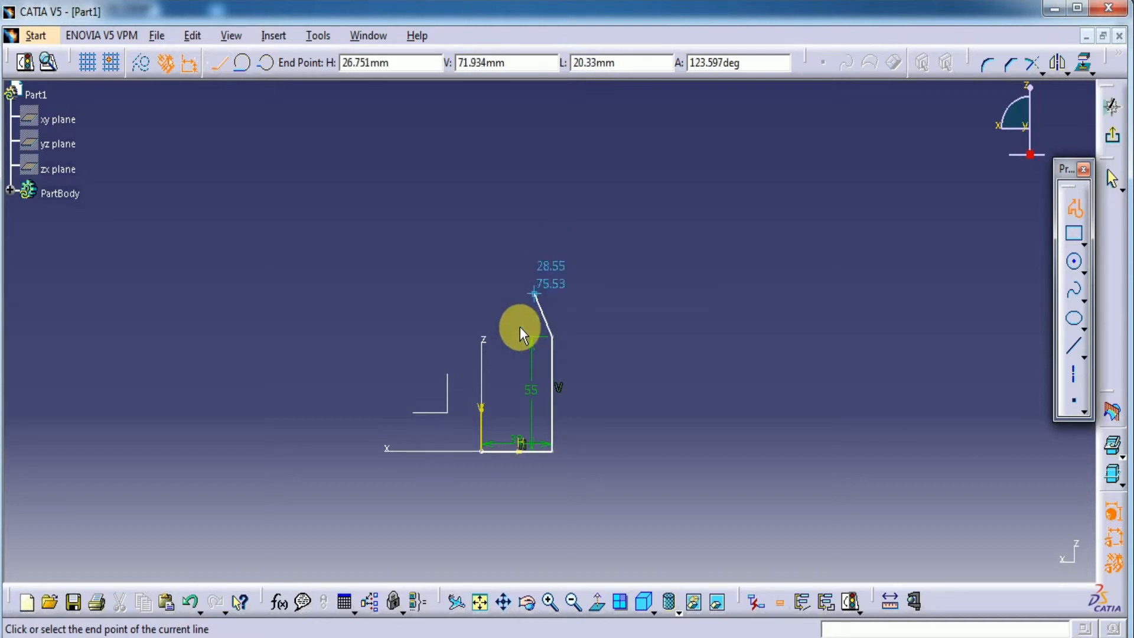
mouse_move(506, 346)
middle_down()
mouse_move(501, 283)
mouse_move(521, 242)
mouse_move(506, 329)
mouse_move(587, 253)
mouse_move(616, 206)
middle_up()
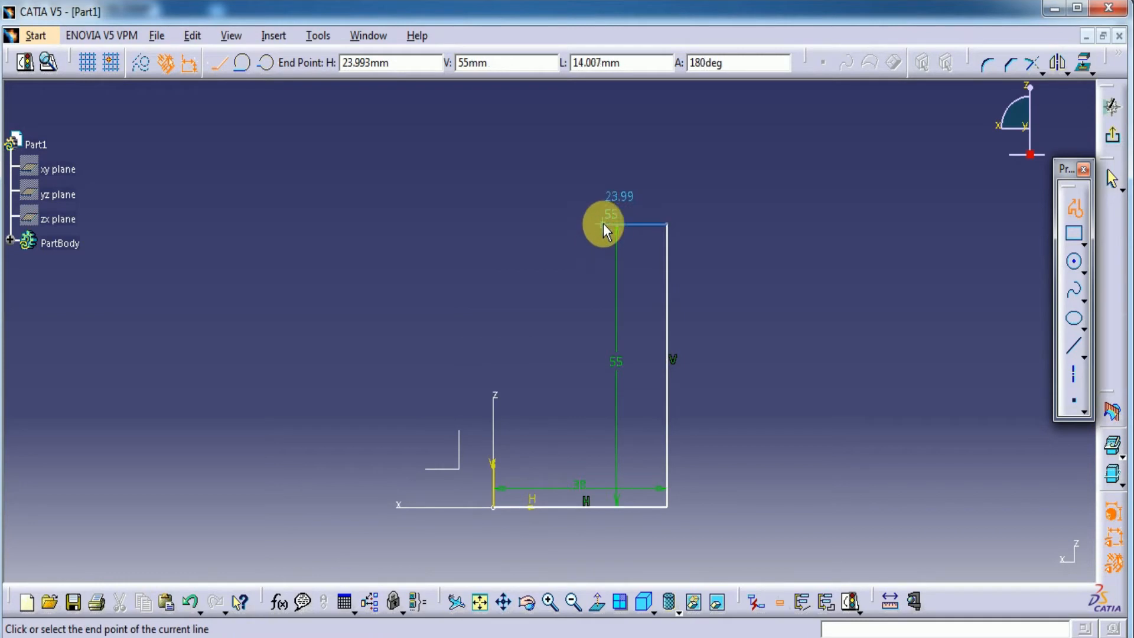
key(Tab)
key(Tab)
key(Tab)
text(22)
key(Return)
click(558, 227)
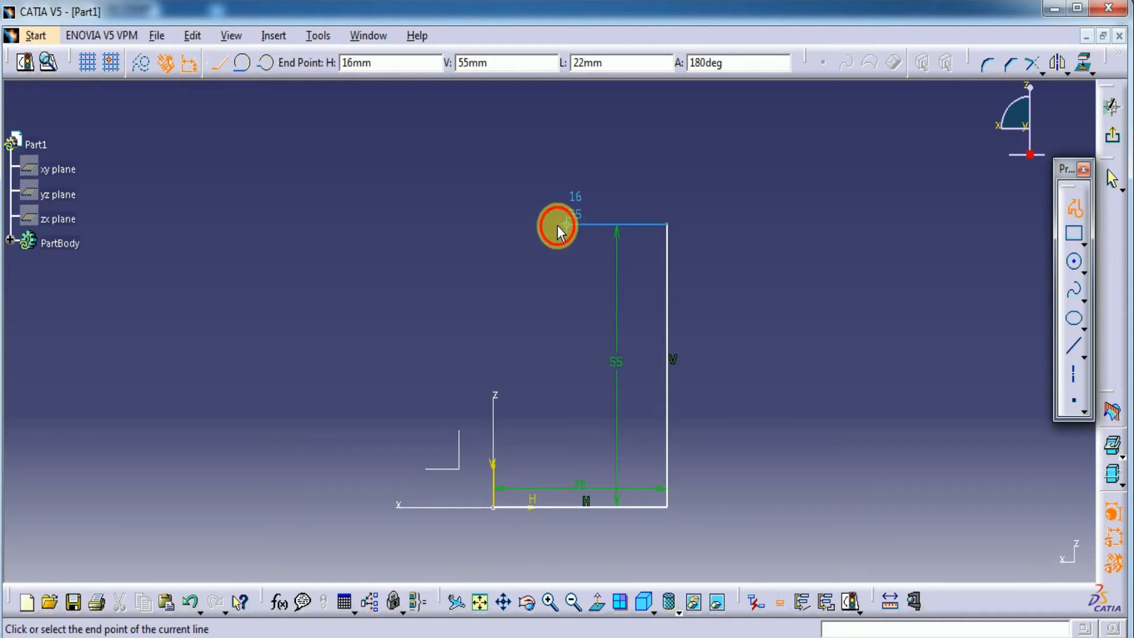
Close the L-shaped profile with a vertical line down, a horizontal line to the vertical axis and a line to the origin
click(567, 412)
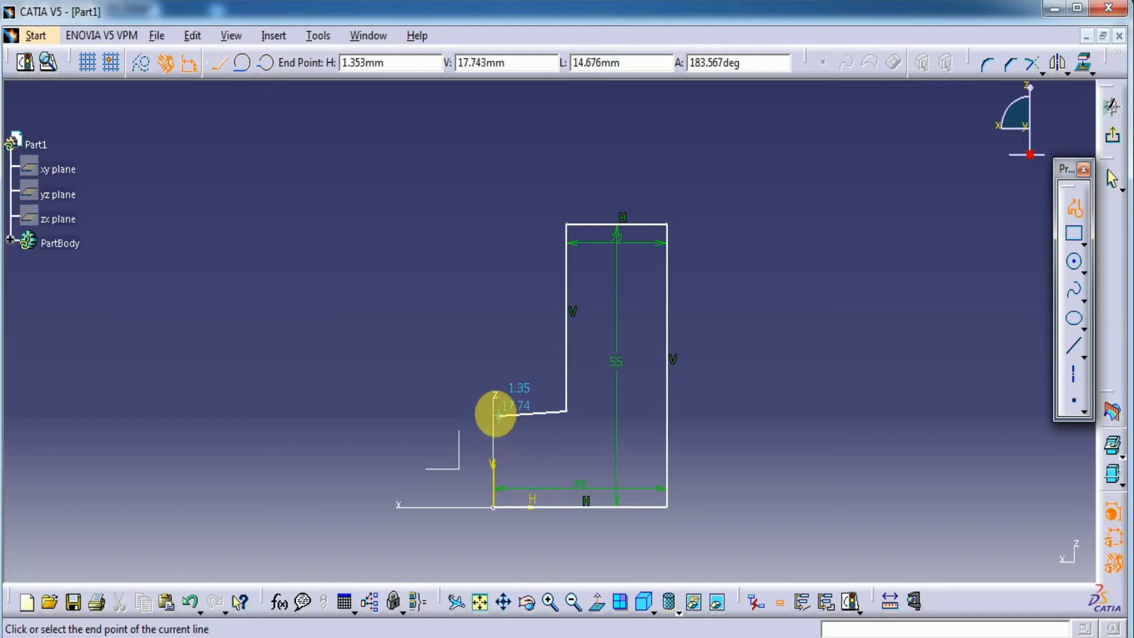
click(493, 412)
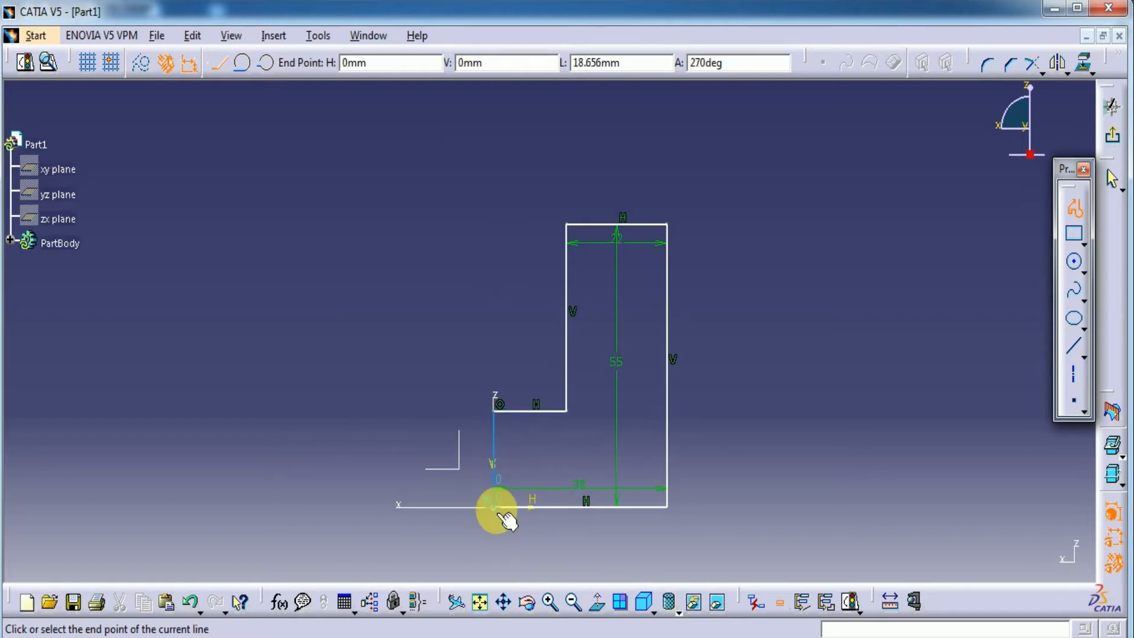
click(496, 509)
click(815, 355)
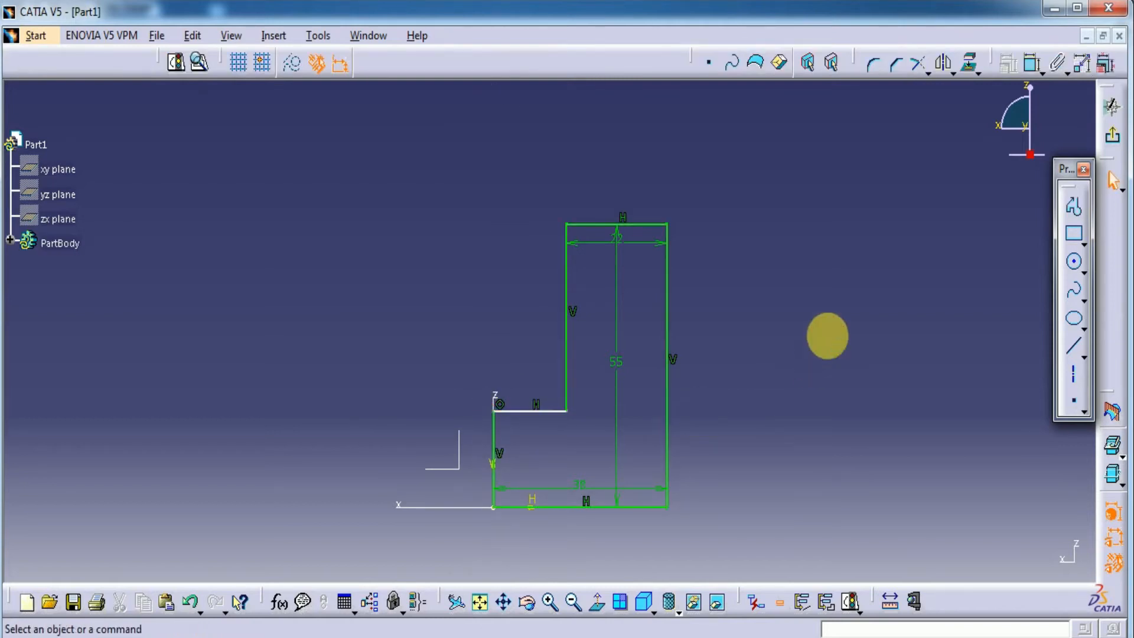
Dimension the short vertical edge on the vertical axis and set its length to 19 mm
click(1033, 64)
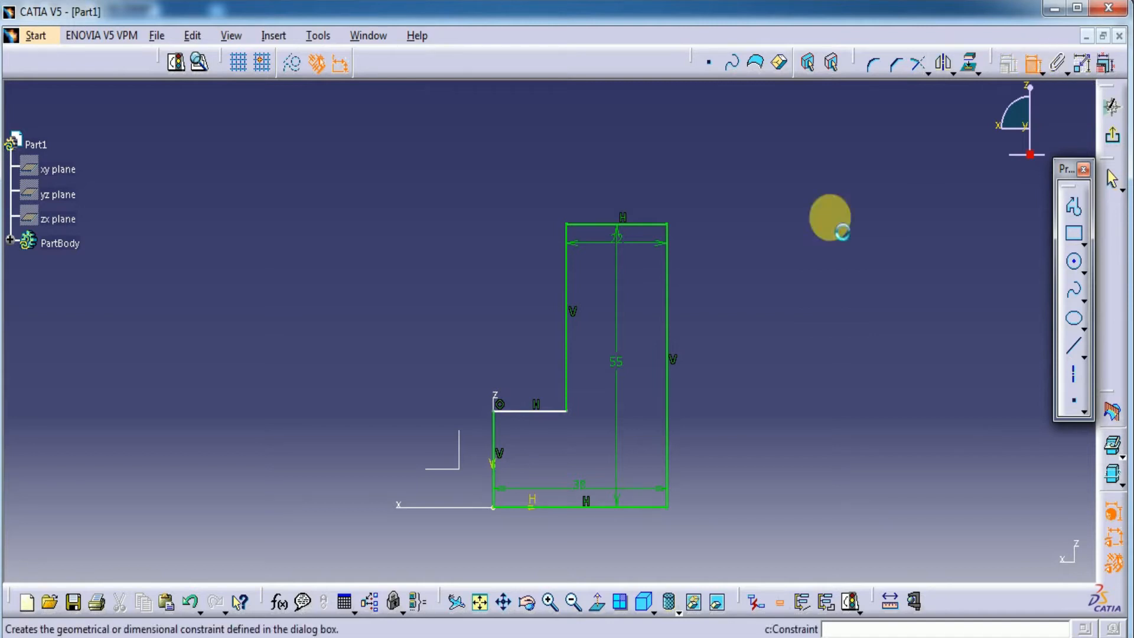
click(494, 440)
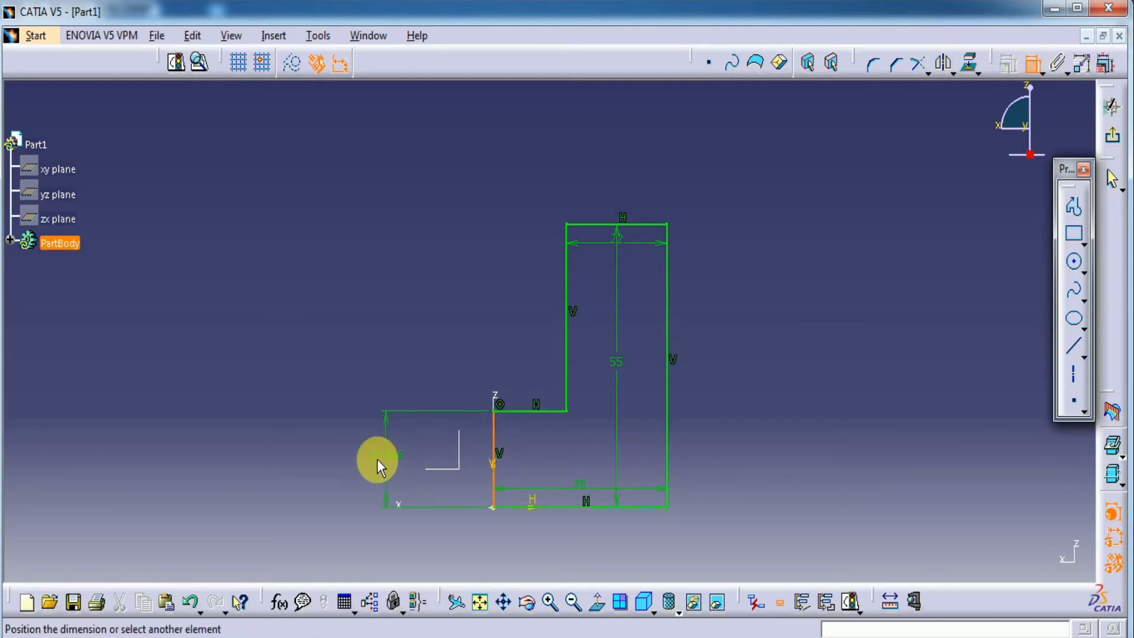
click(377, 460)
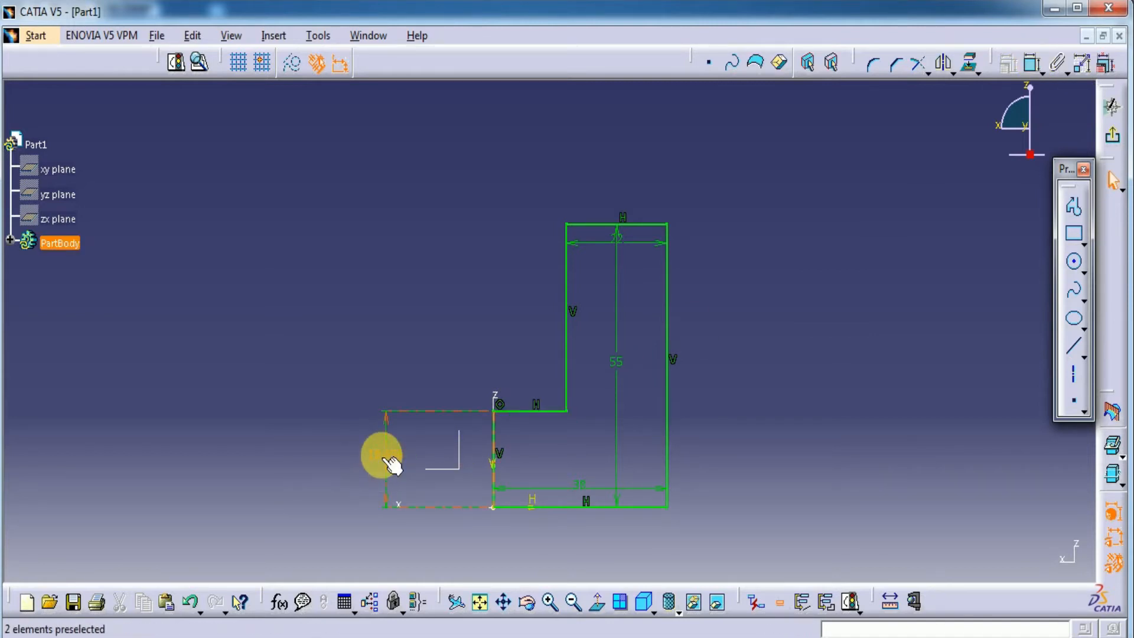
double_click(392, 463)
text(19)
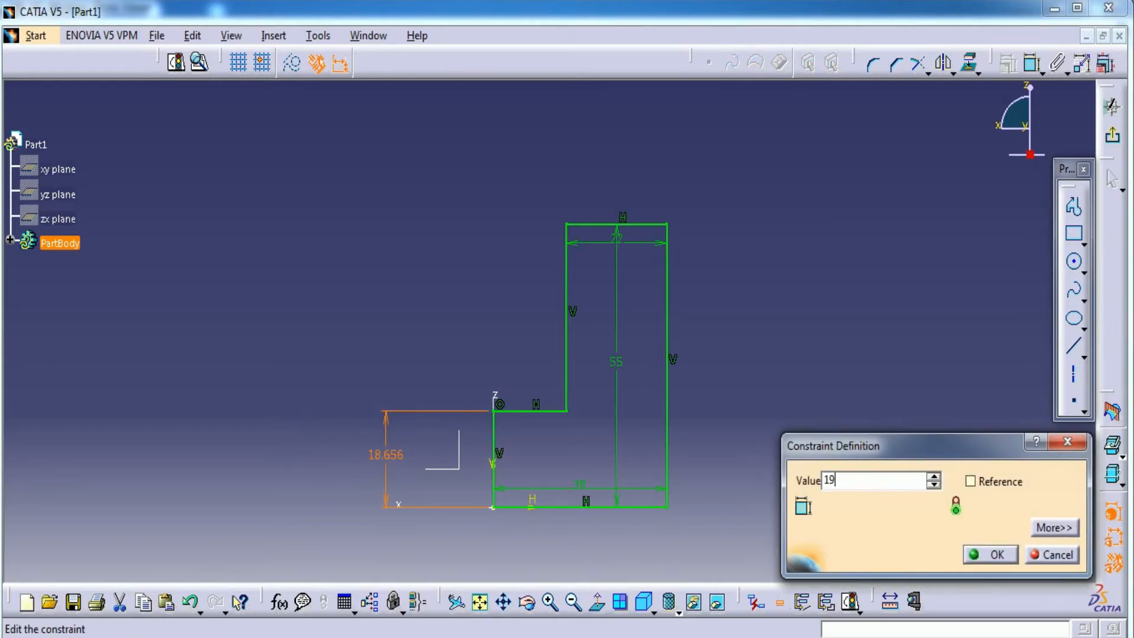
key(Return)
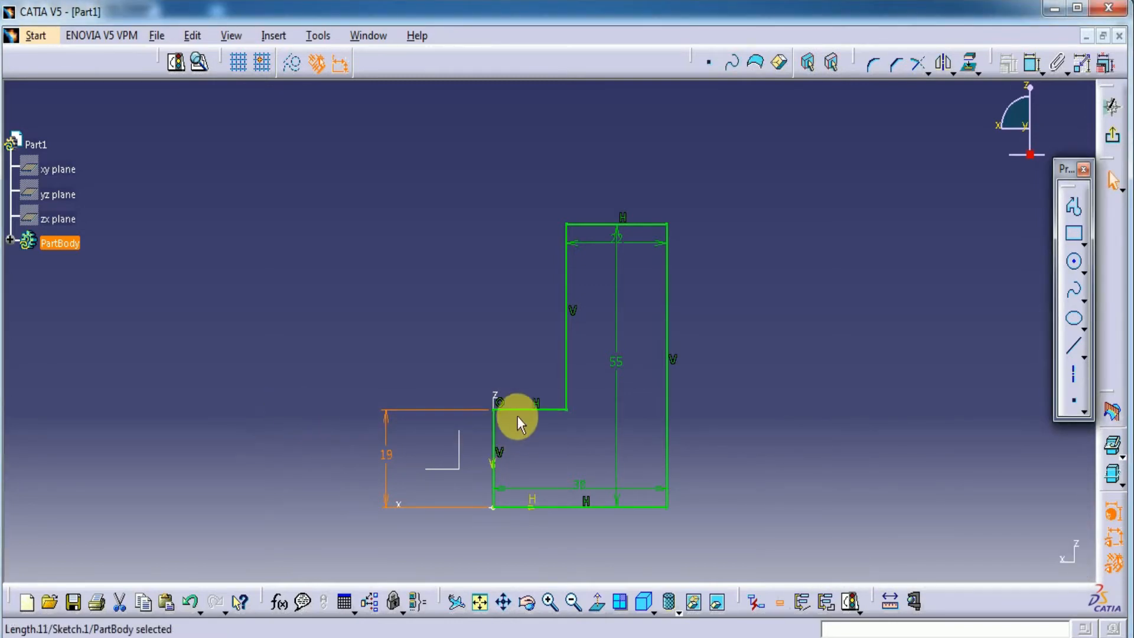
click(1032, 61)
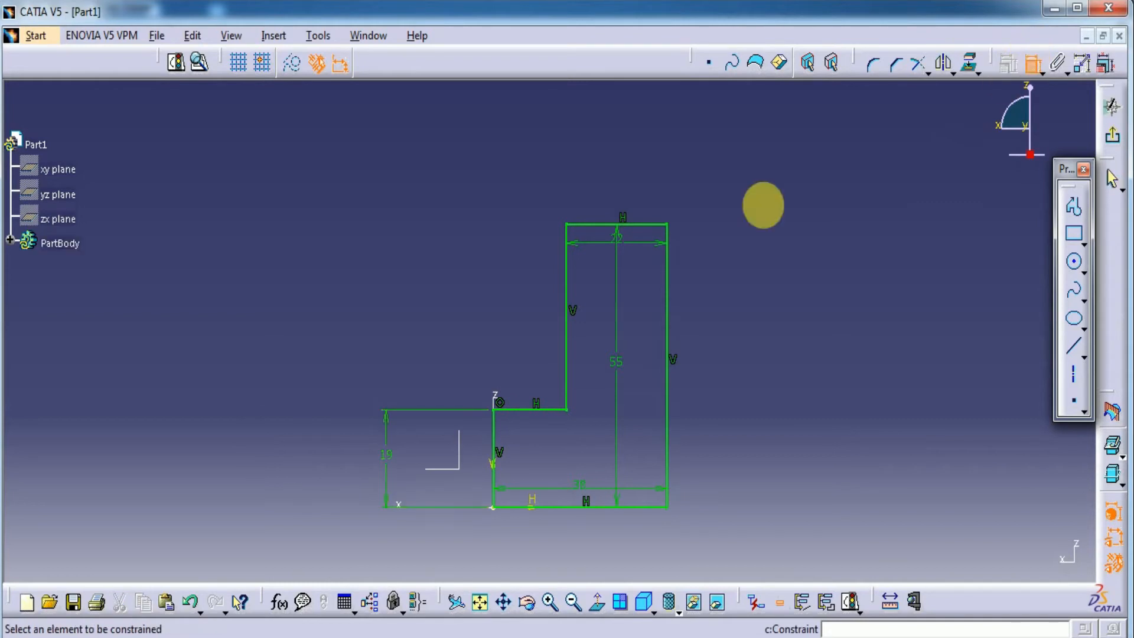
click(522, 407)
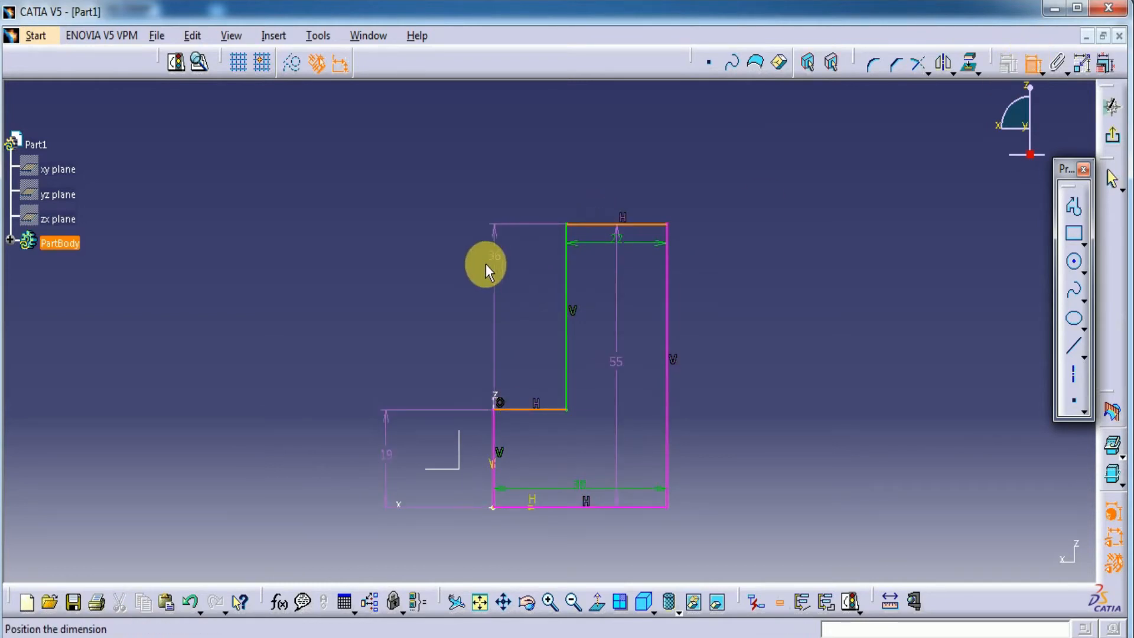
key(Escape)
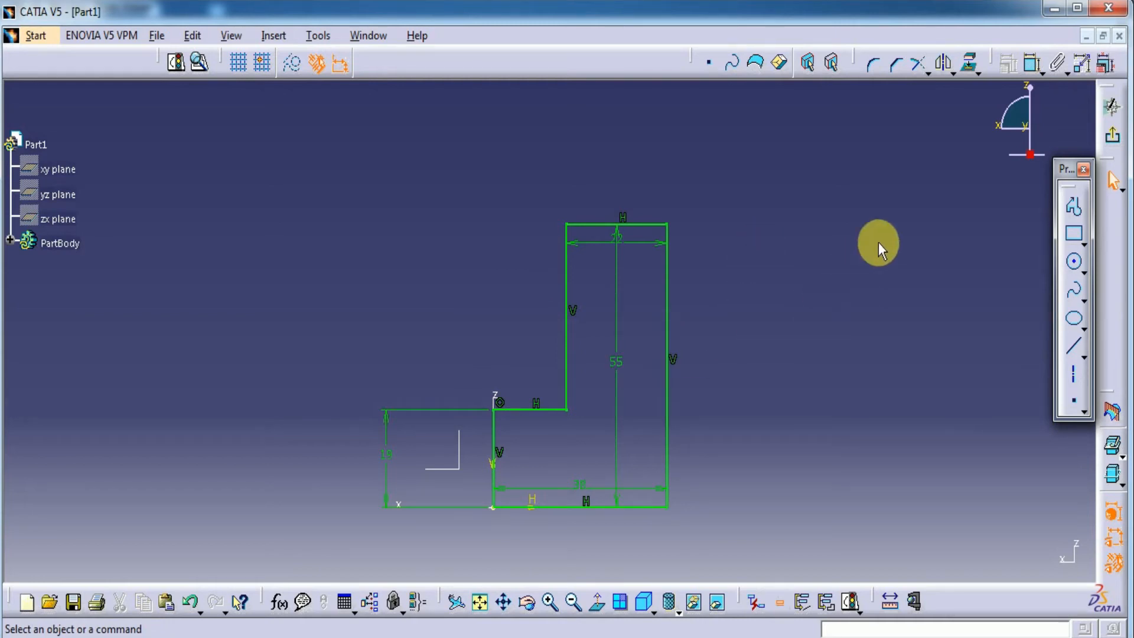
Exit the sketch and pad the L-shaped profile with a length of 68/2 mm and mirrored extent
click(1111, 142)
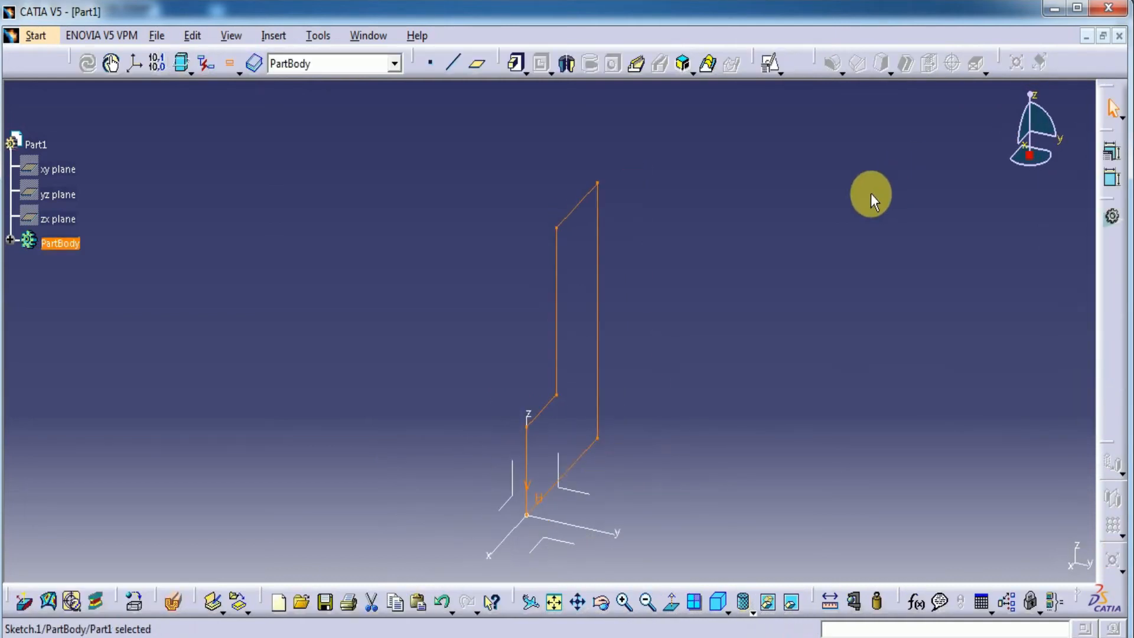
click(517, 62)
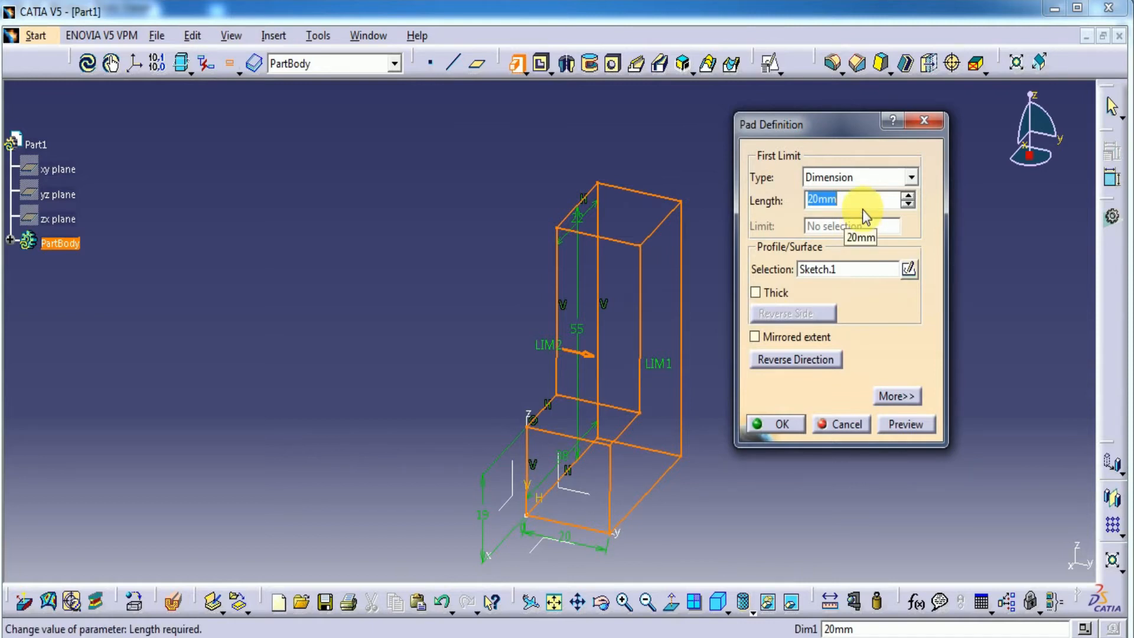
text(68)
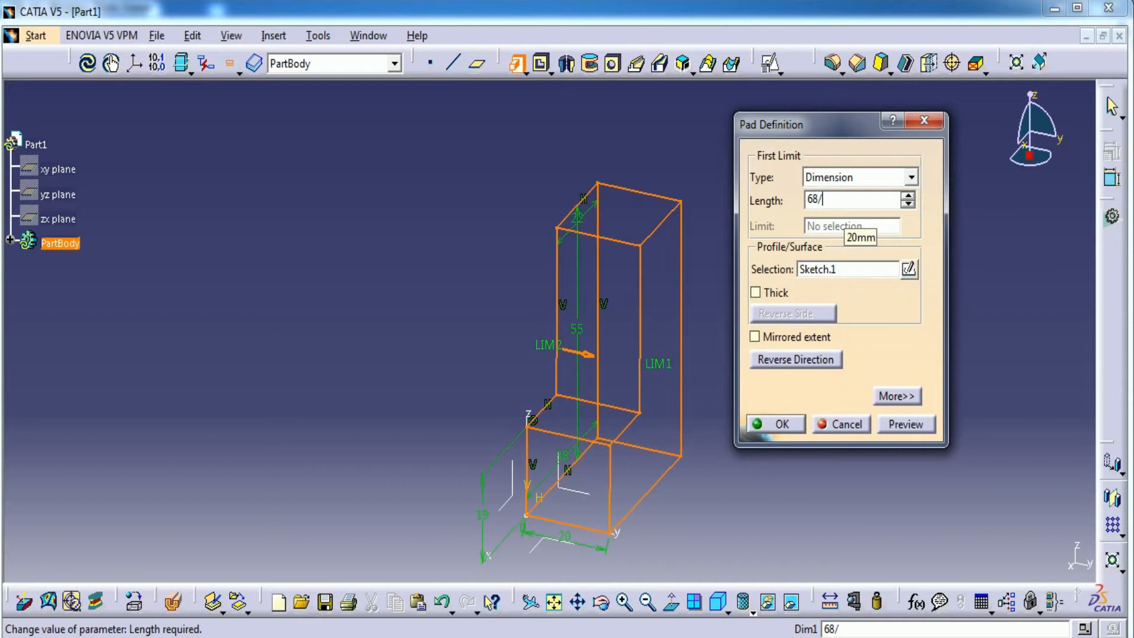
text(/2)
click(755, 336)
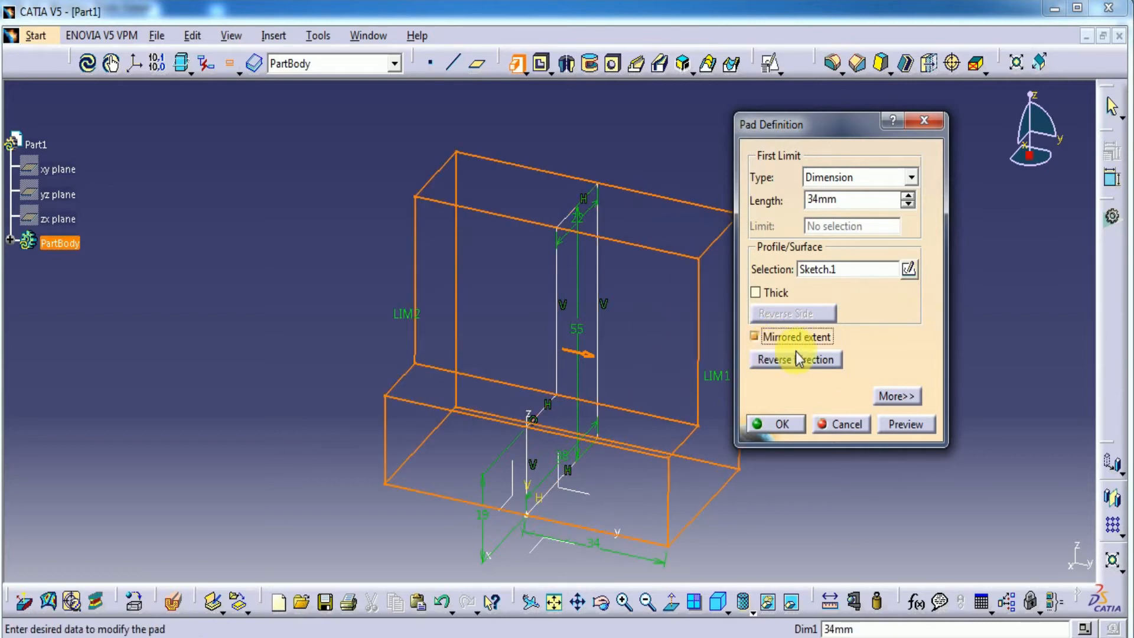
click(905, 424)
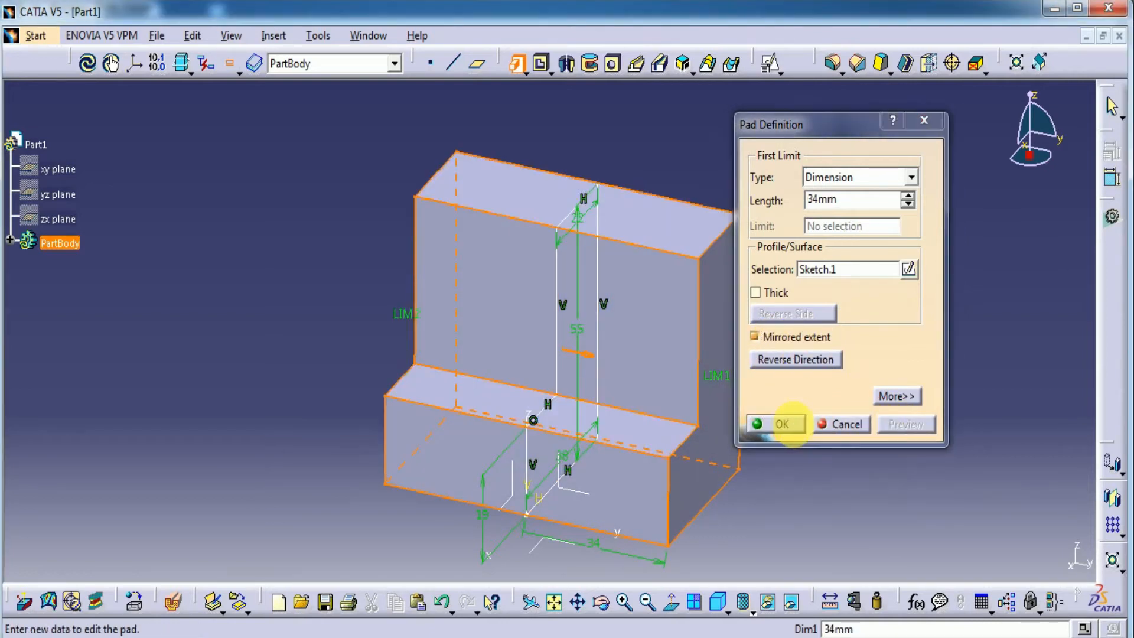
click(785, 424)
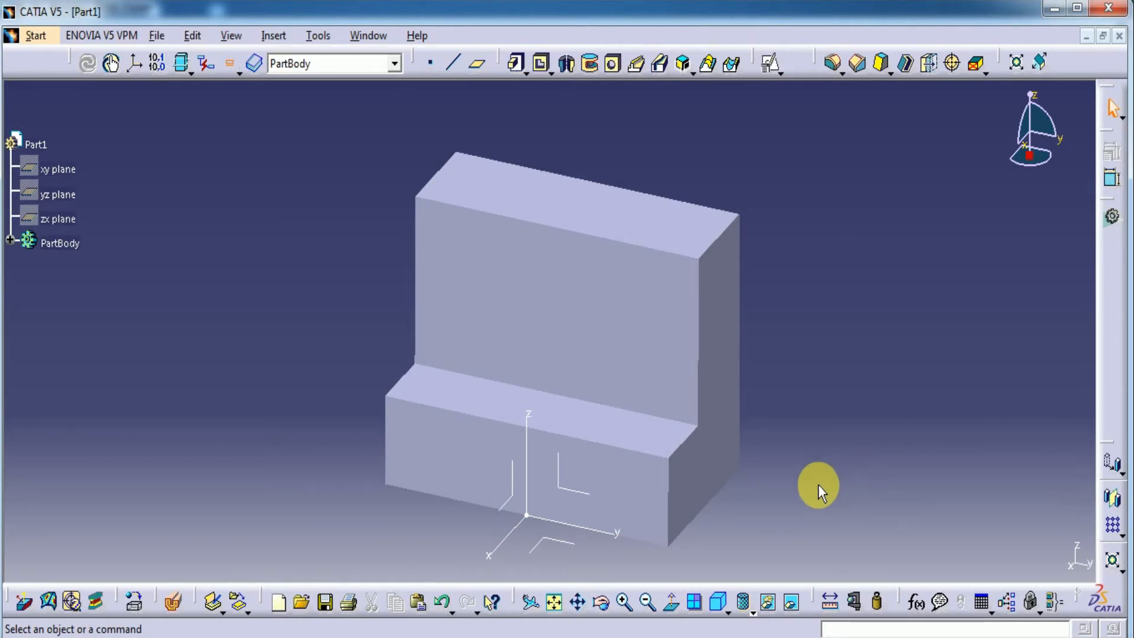
Create a positioned sketch on the yz plane and display the solid shaded with edges
middle_drag(787, 515, 665, 502)
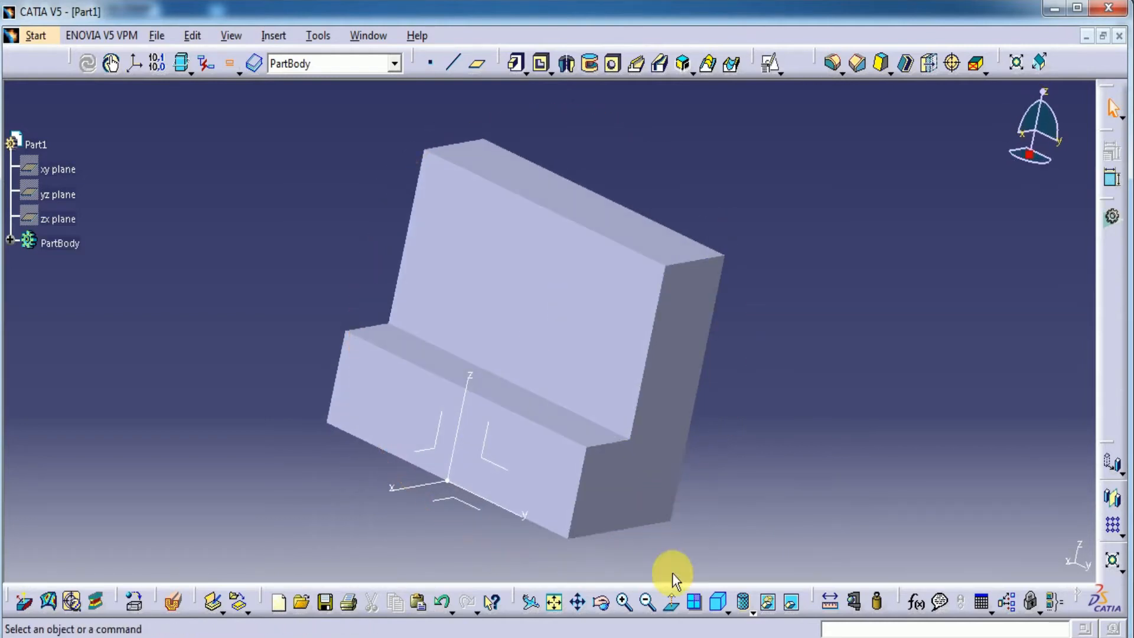
click(495, 449)
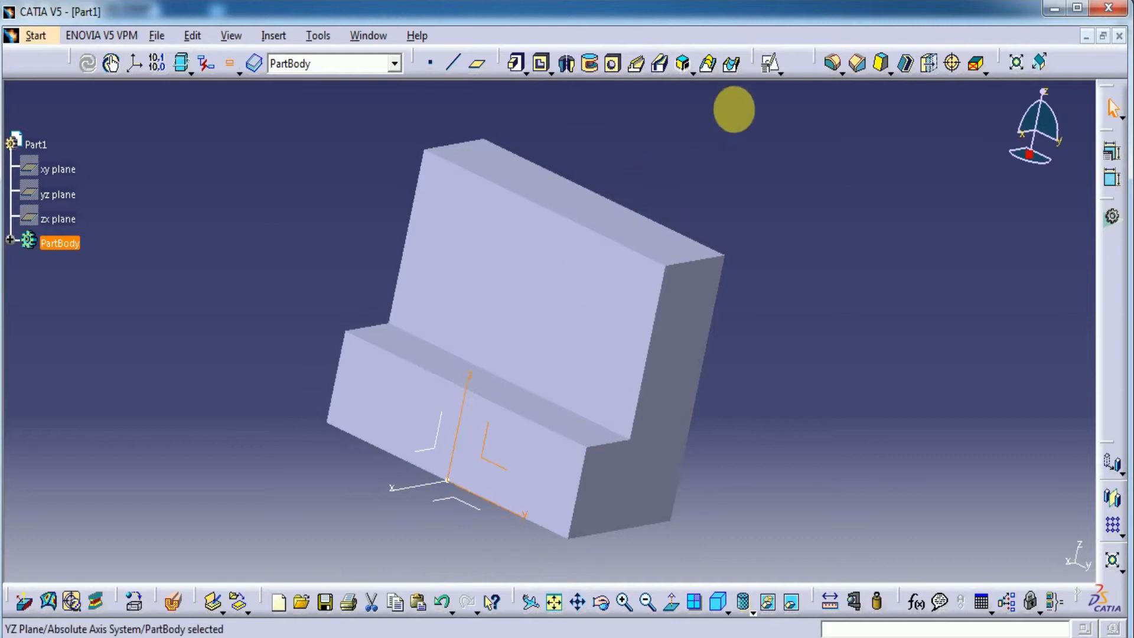
click(770, 64)
click(986, 549)
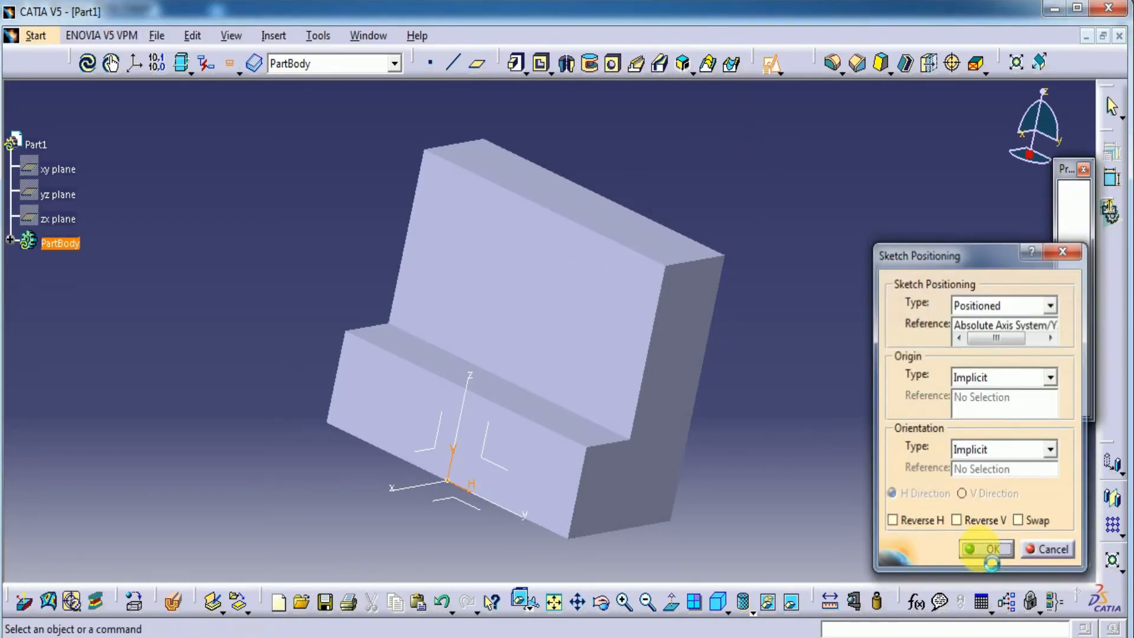
middle_drag(796, 501, 952, 455)
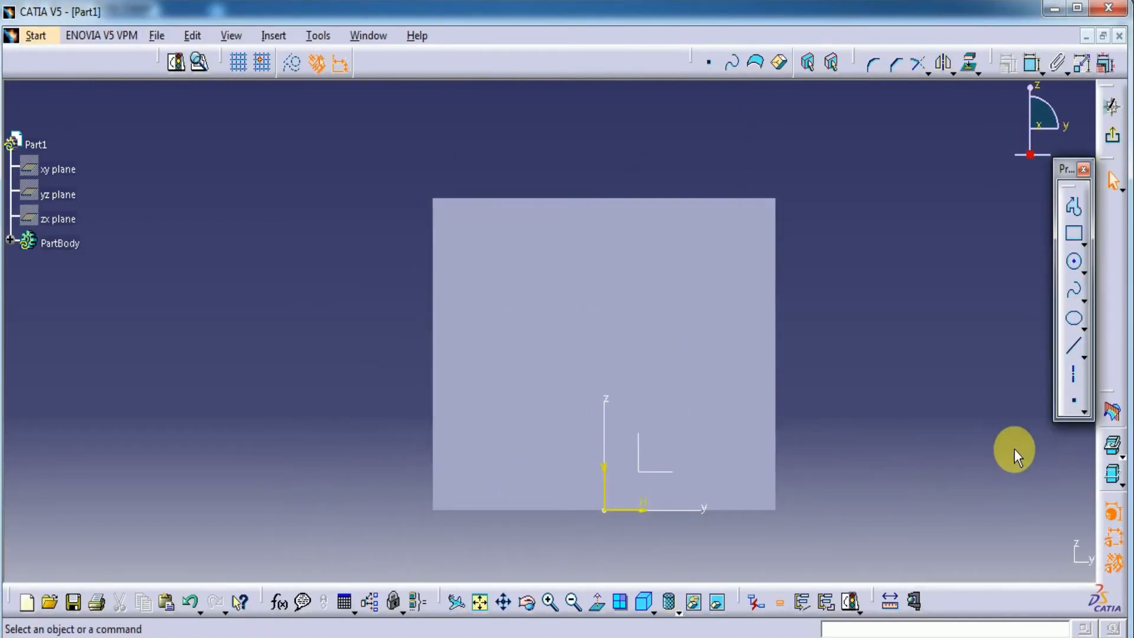
click(887, 465)
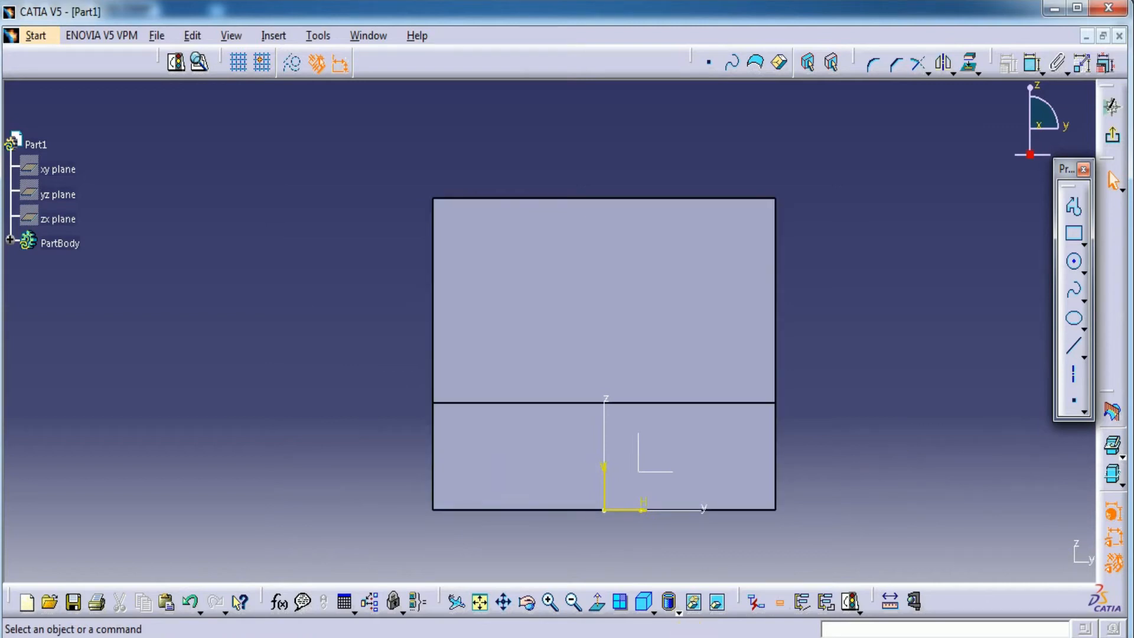
Check the reference drawing and sketch a circle of radius 16 mm centred on the vertical axis above the step edge
key(alt+Tab)
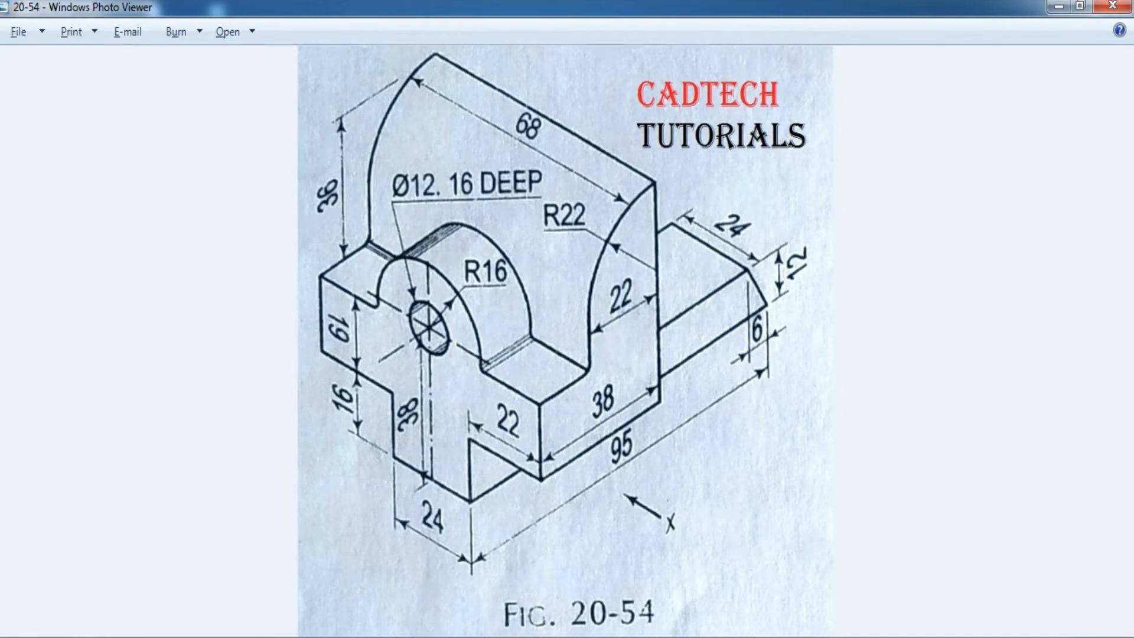
click(616, 575)
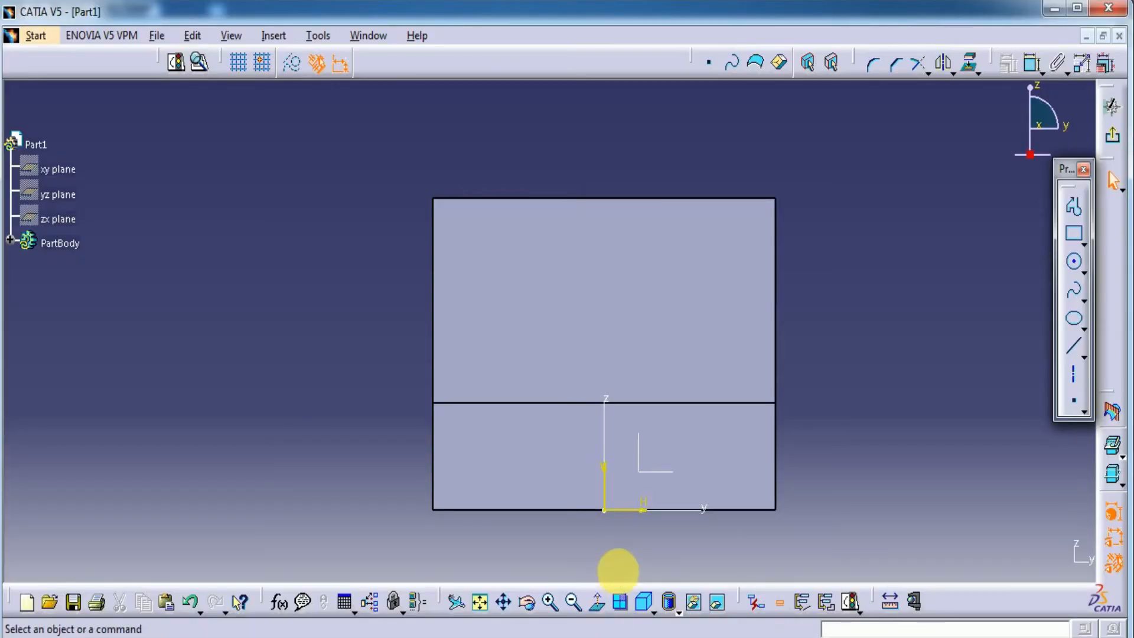
click(1074, 261)
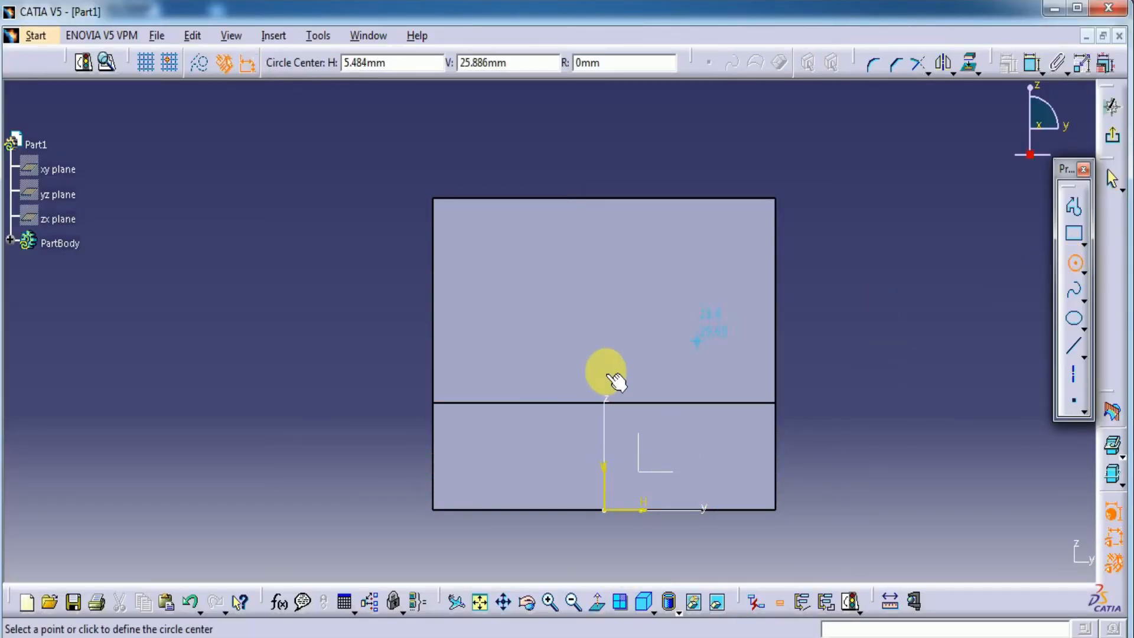
click(604, 334)
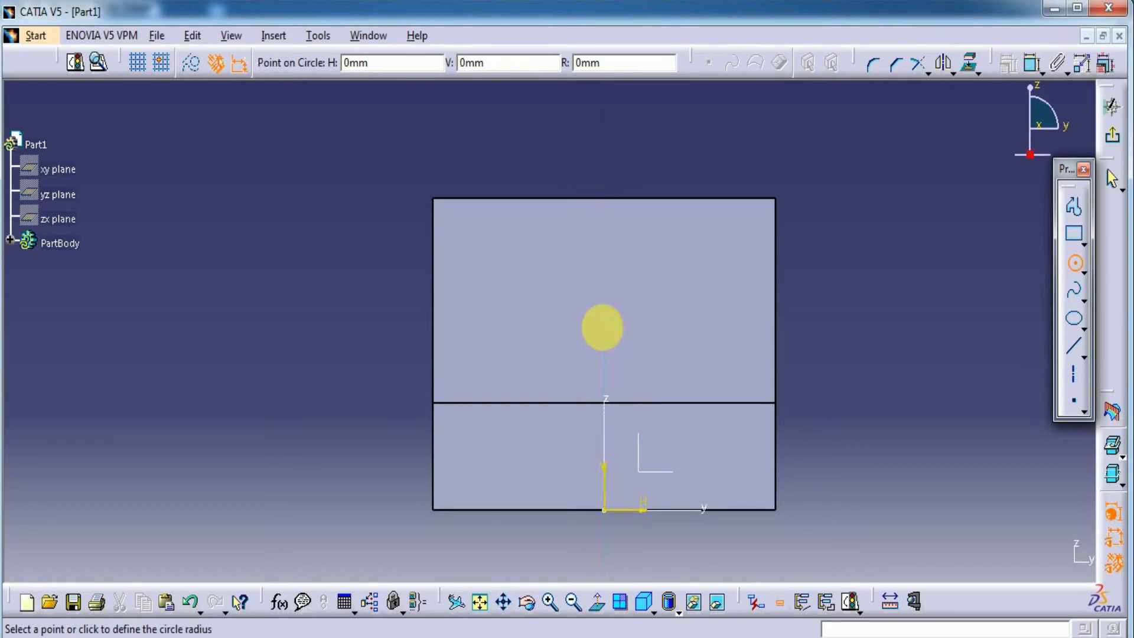
key(Tab)
text(1)
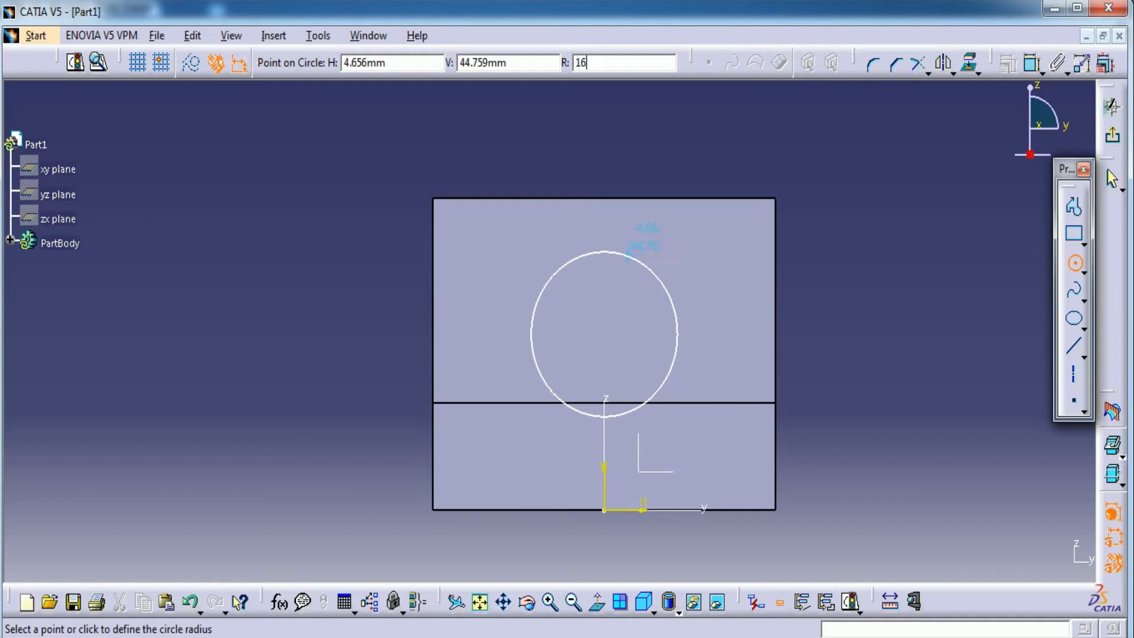
text(6)
key(Return)
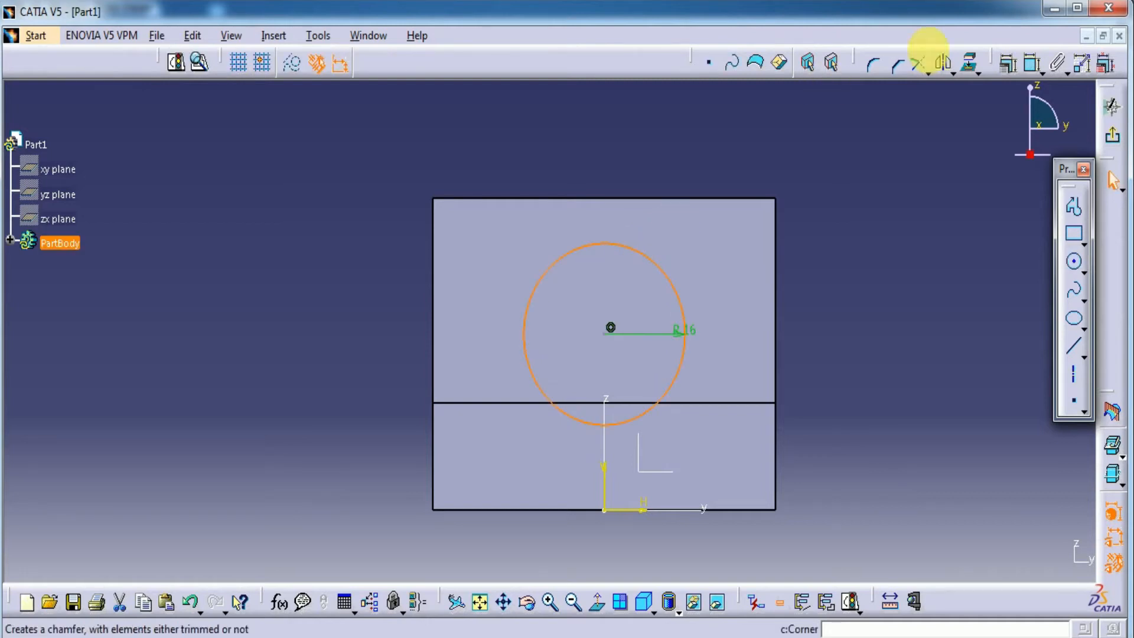
click(1025, 63)
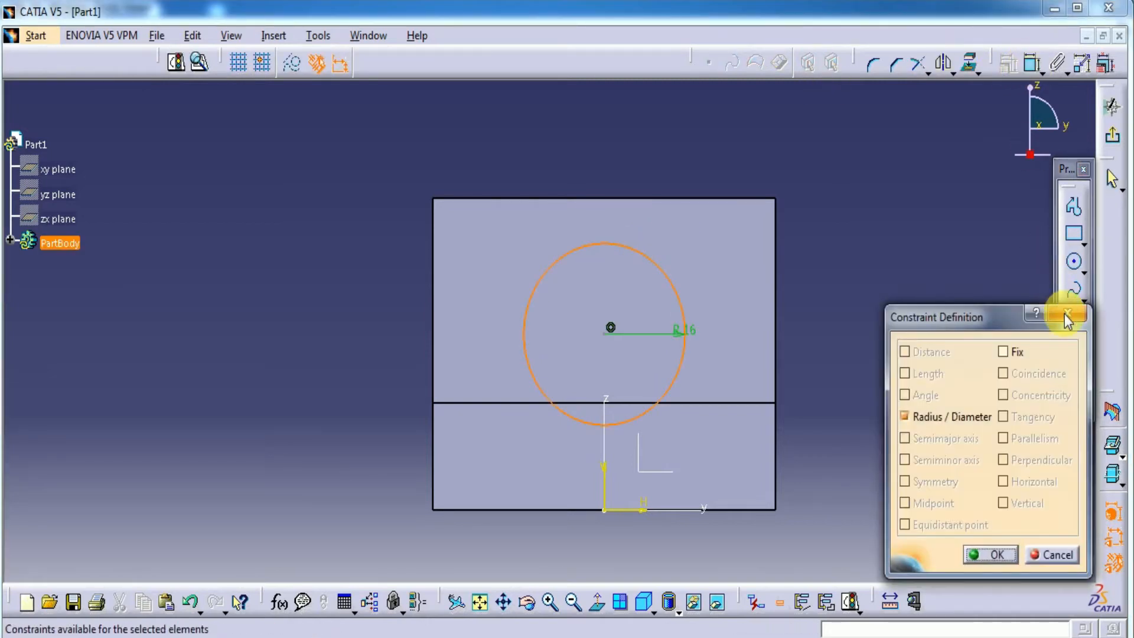
click(1067, 318)
click(1032, 62)
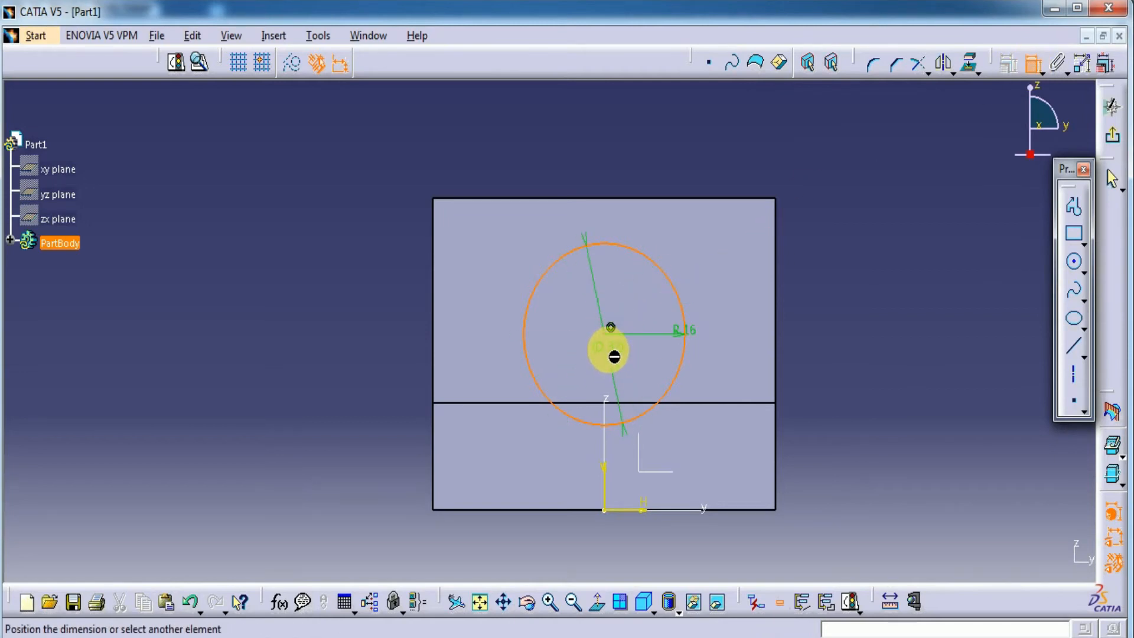
key(Escape)
Dimension the circle centre's height above the horizontal axis and set it to 38-16 mm
click(1031, 63)
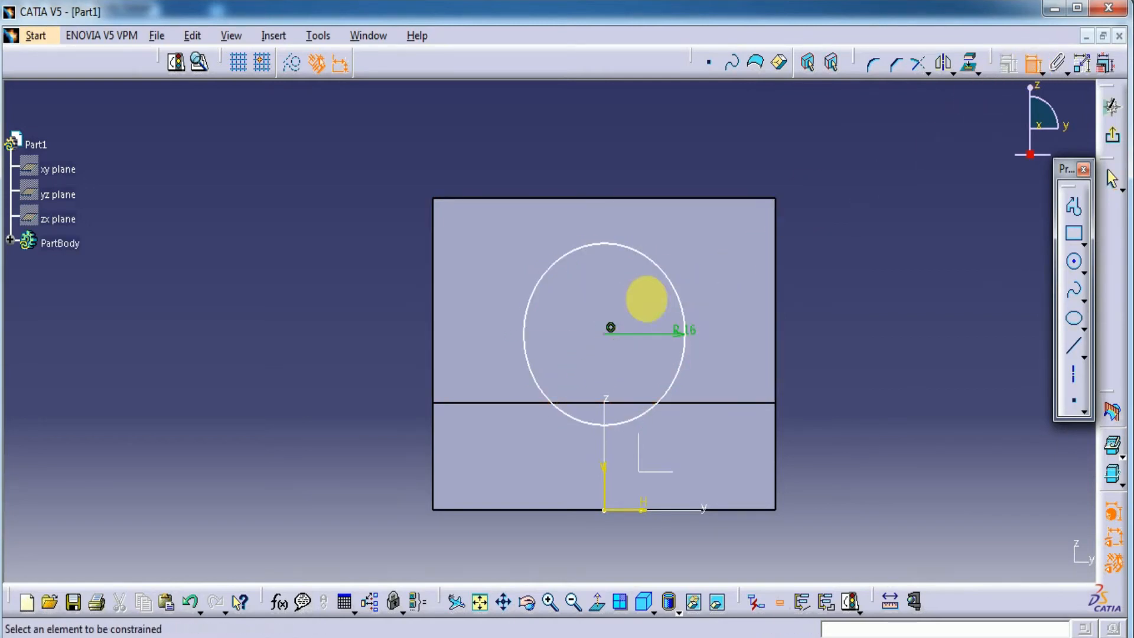
click(644, 507)
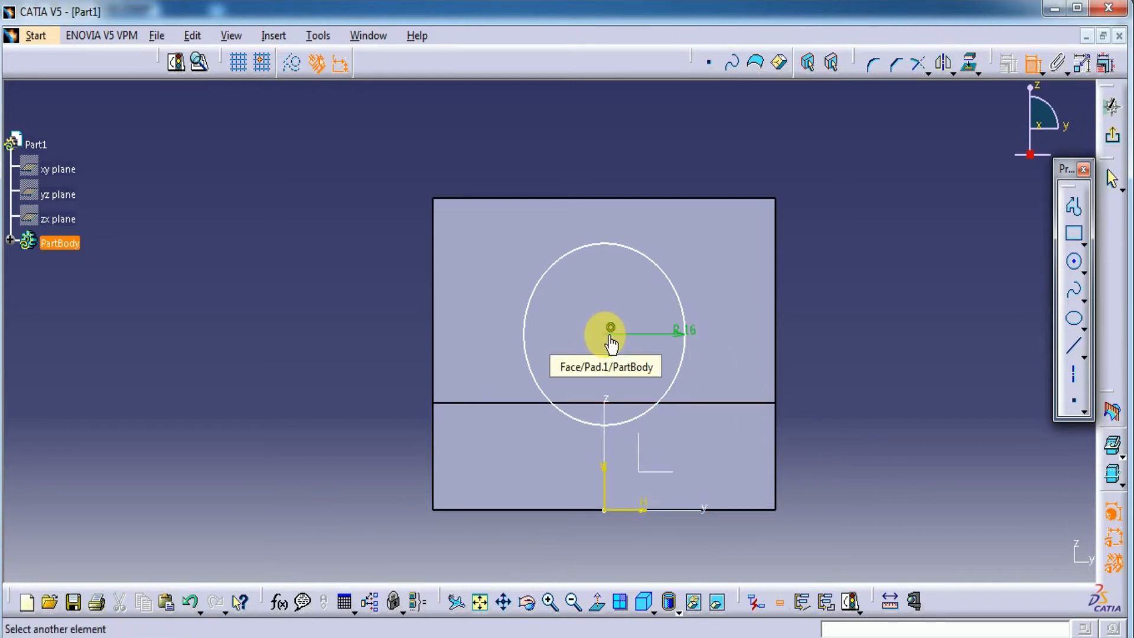
click(611, 340)
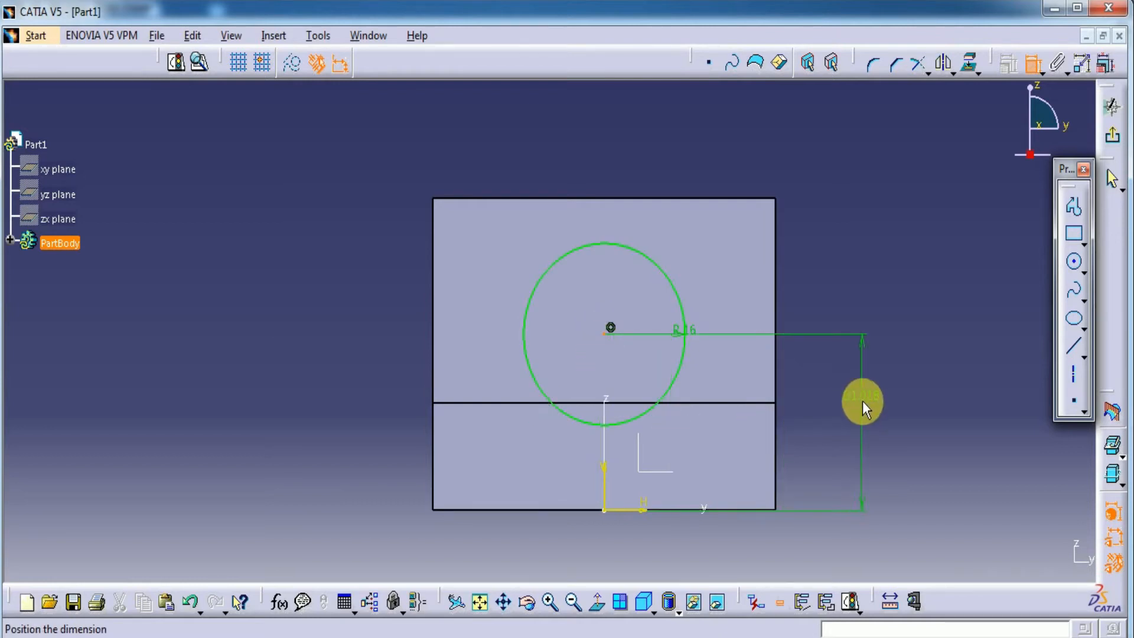
click(862, 402)
double_click(862, 402)
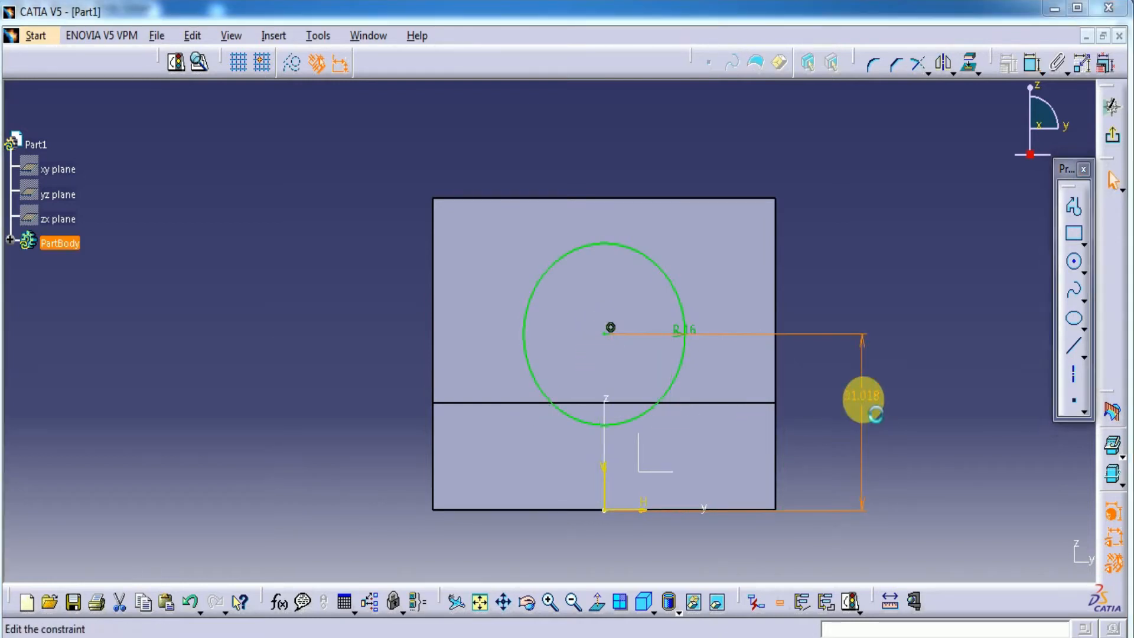
text(38)
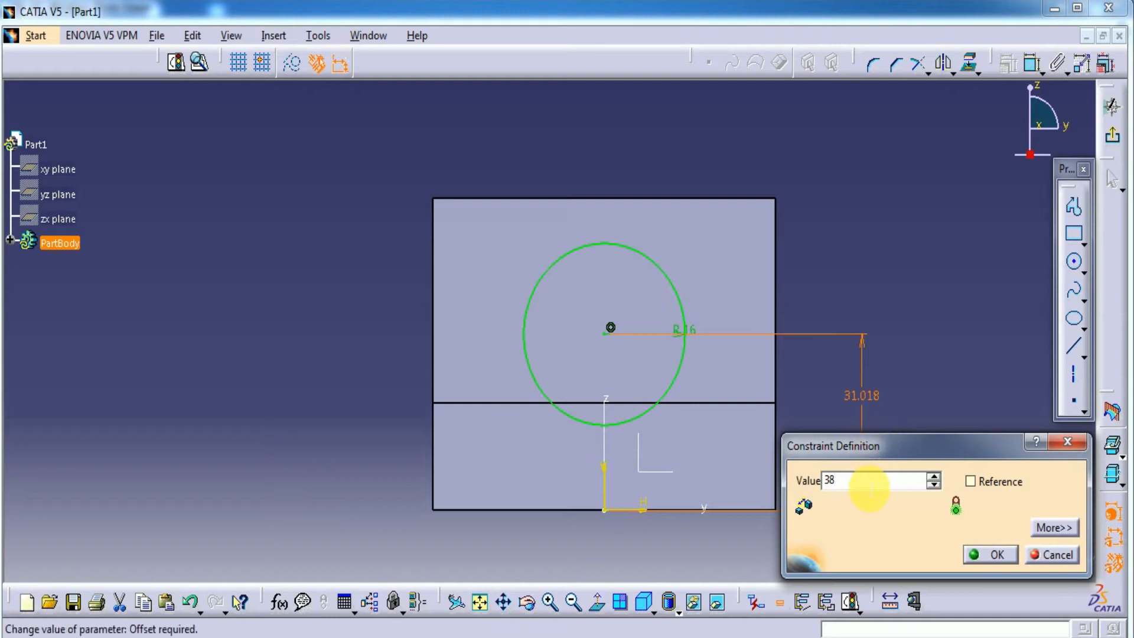
text(-)
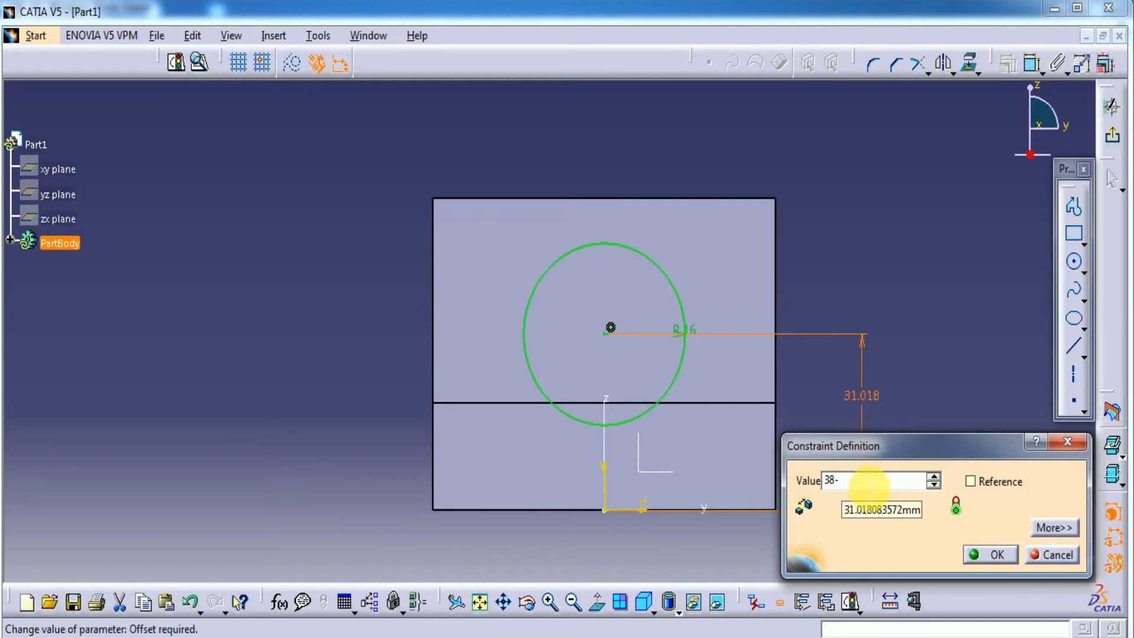
text(16)
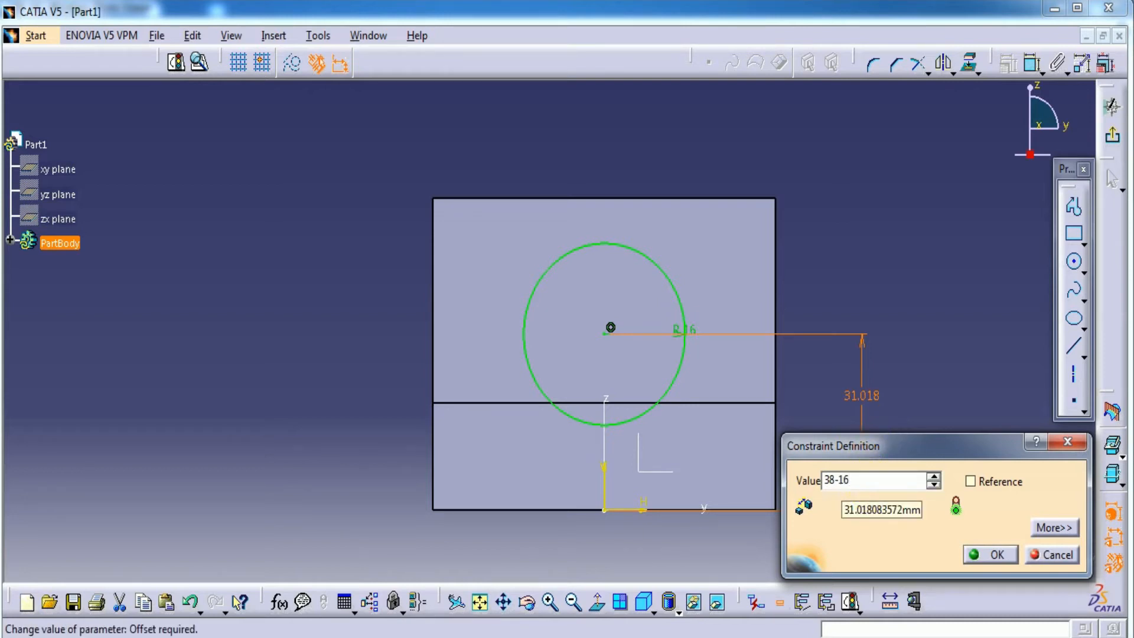
key(Return)
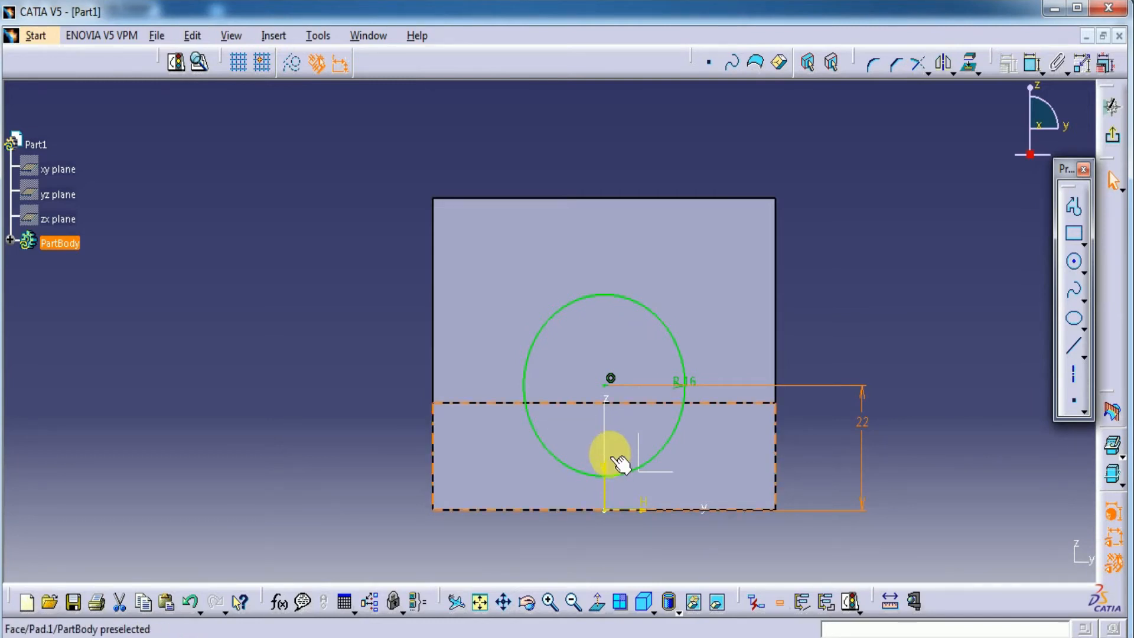
click(972, 70)
click(730, 401)
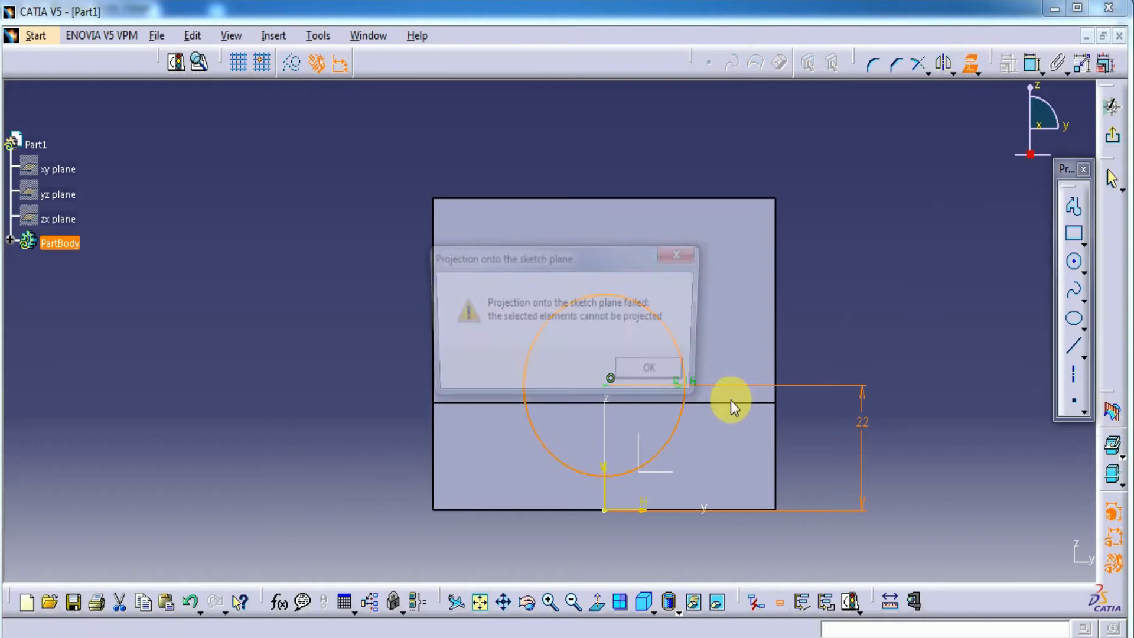
click(681, 377)
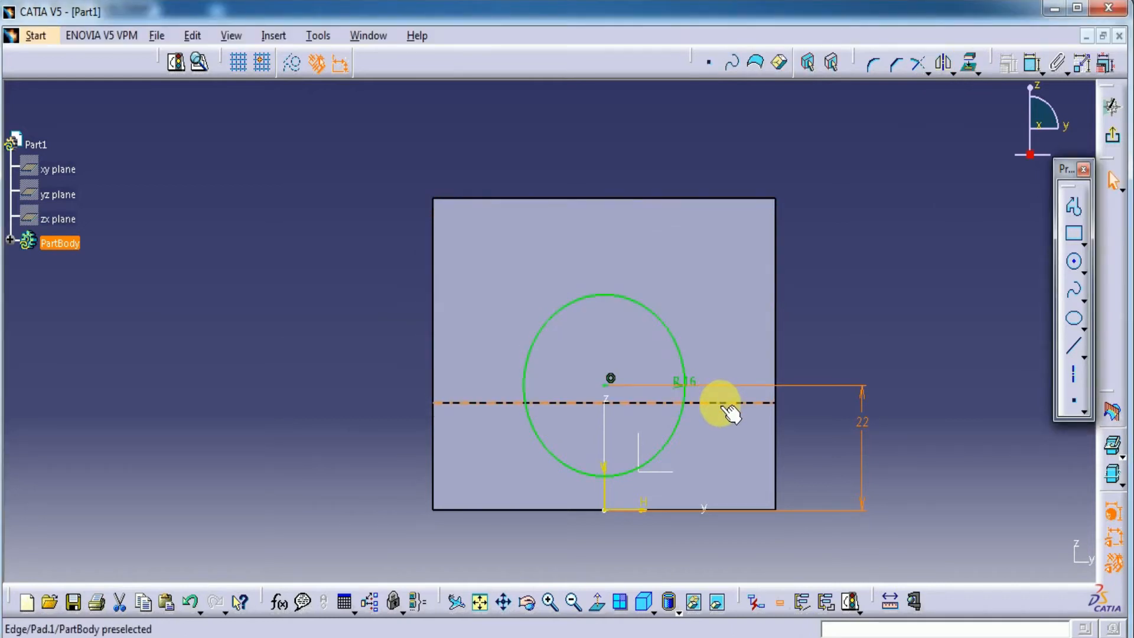
click(724, 403)
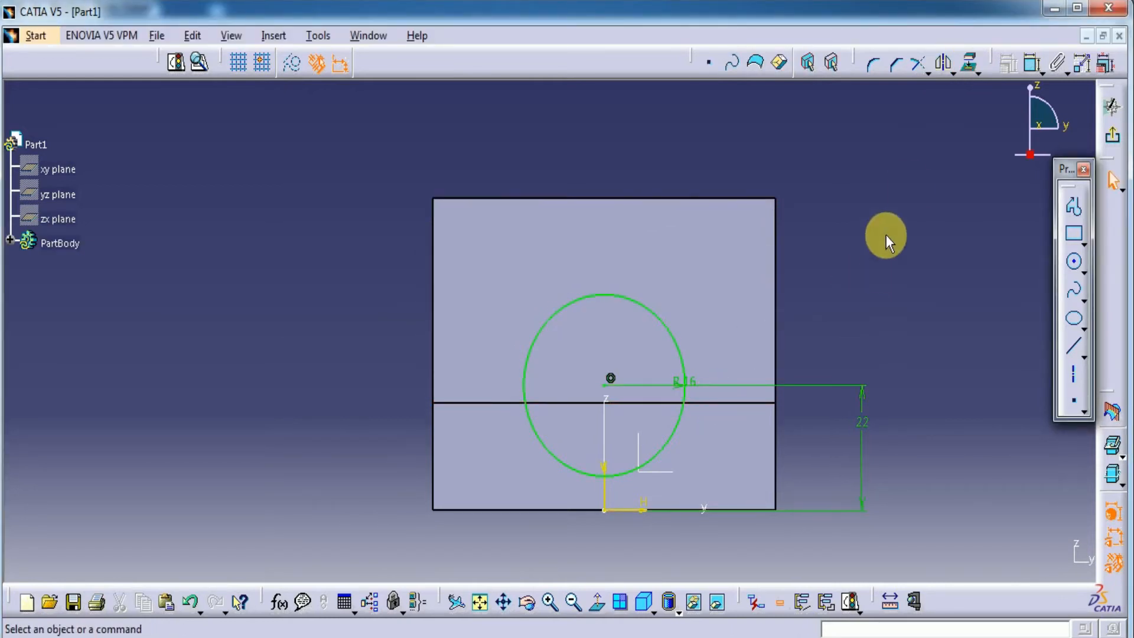
Project the horizontal step edge onto the sketch plane and trim away the part of the circle below it
click(970, 66)
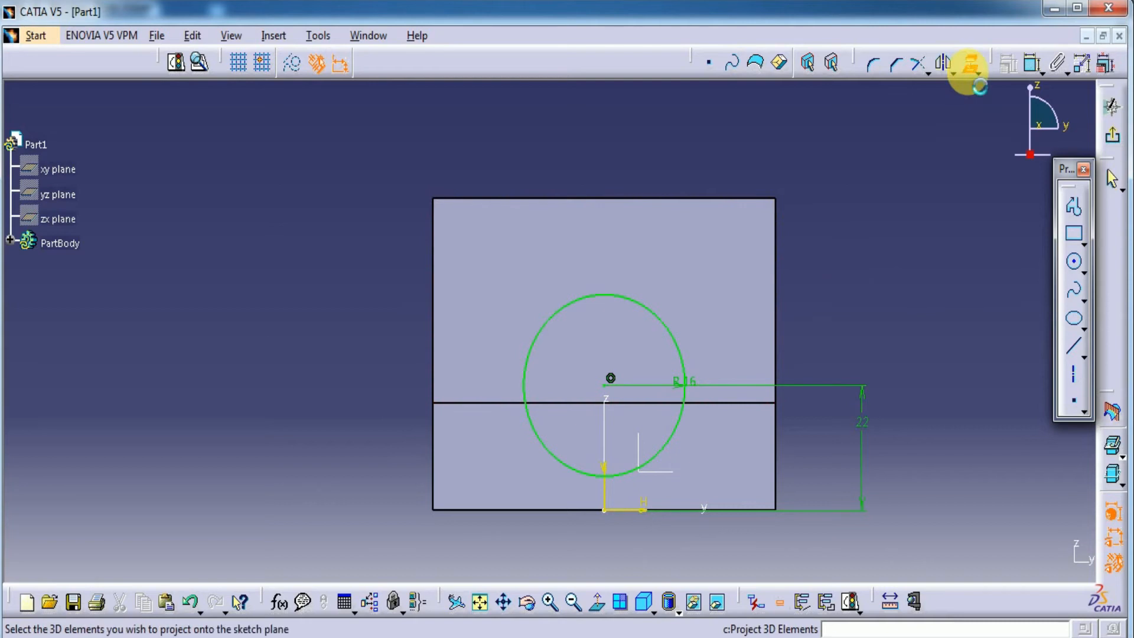
click(754, 404)
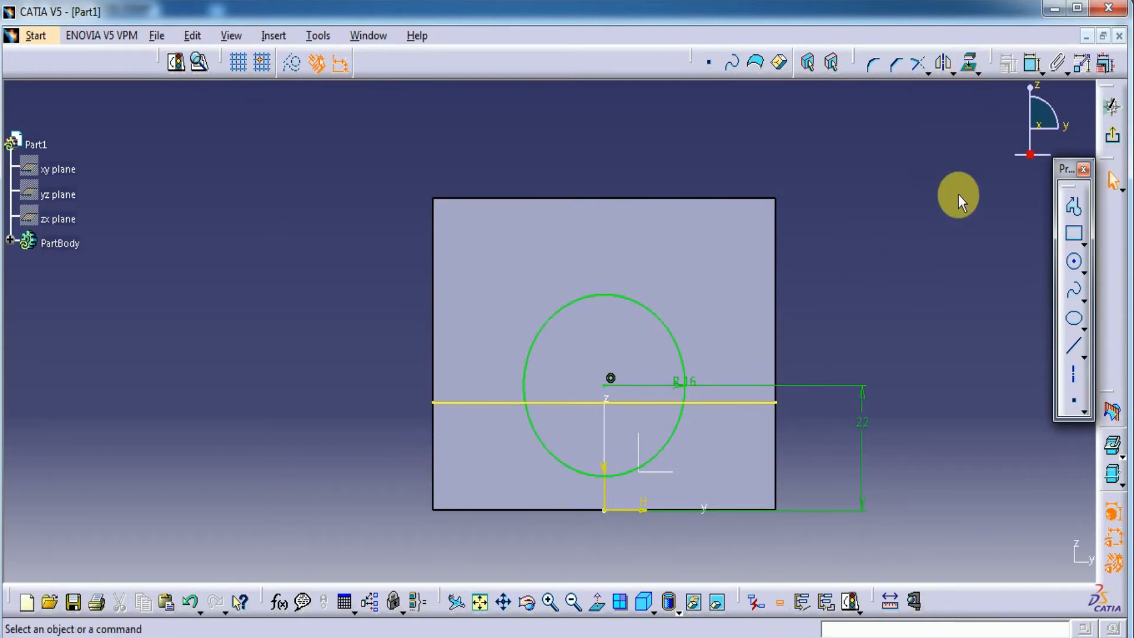
click(930, 73)
click(936, 152)
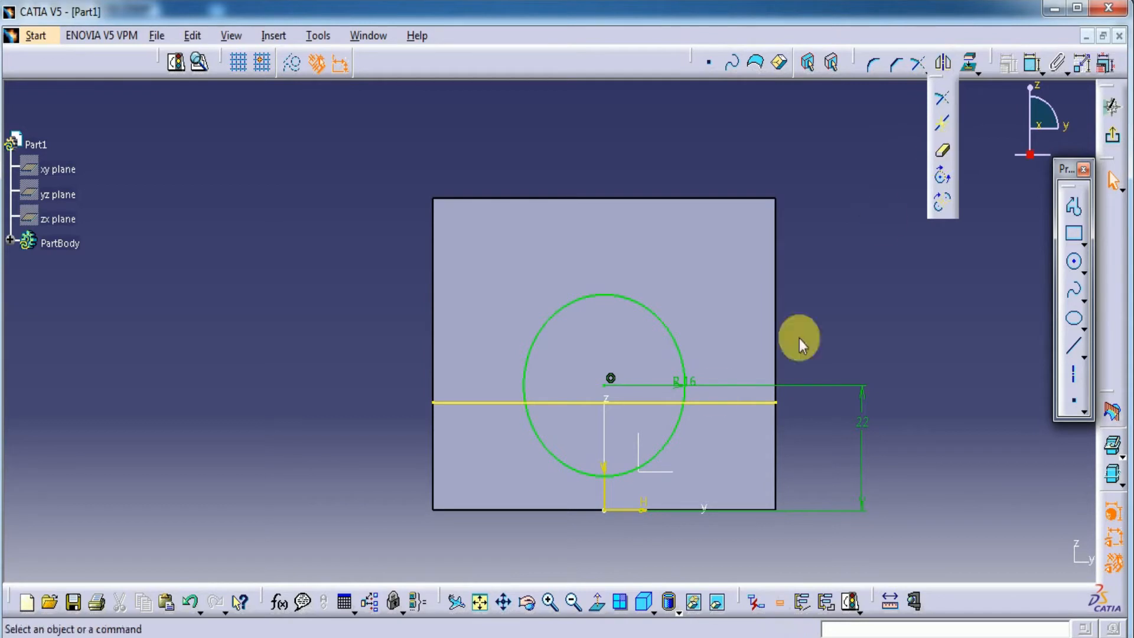
click(678, 431)
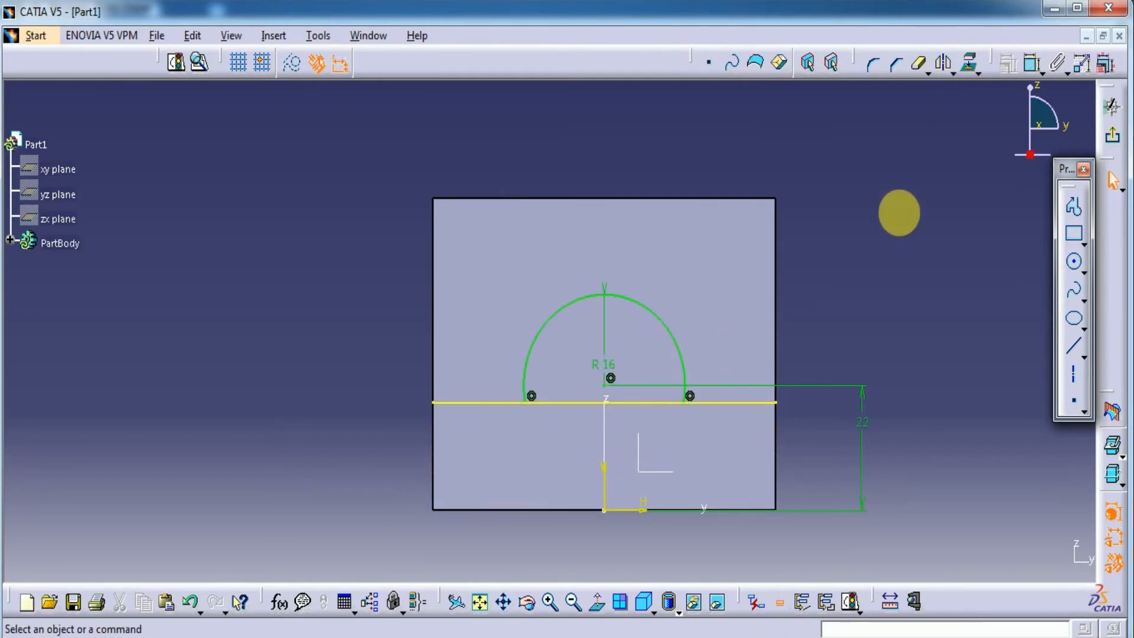
click(742, 402)
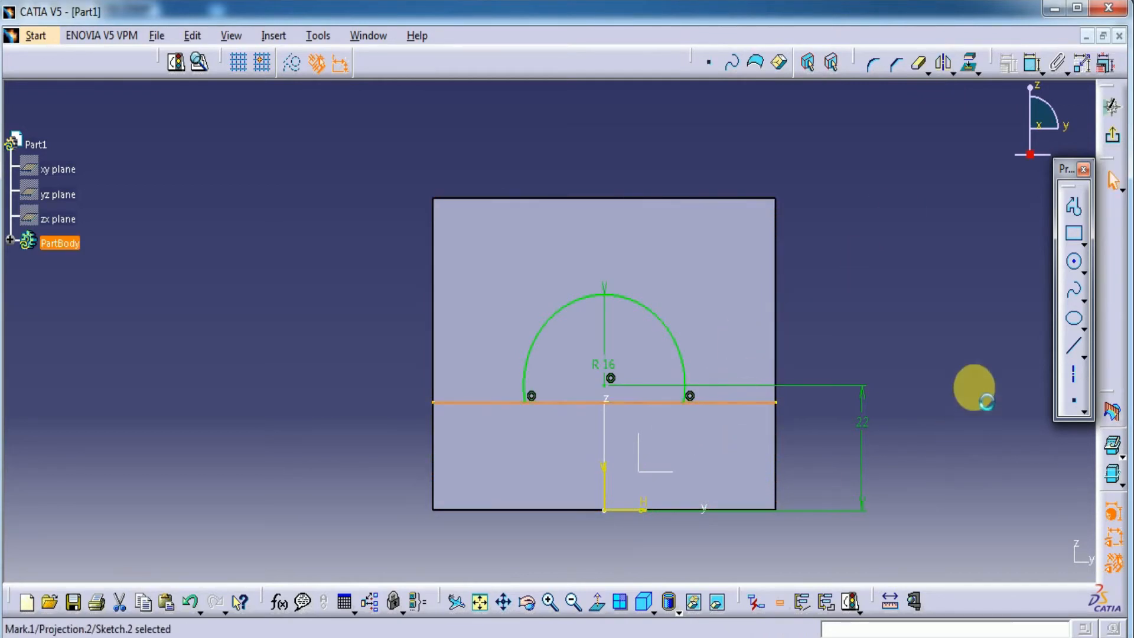
key(Delete)
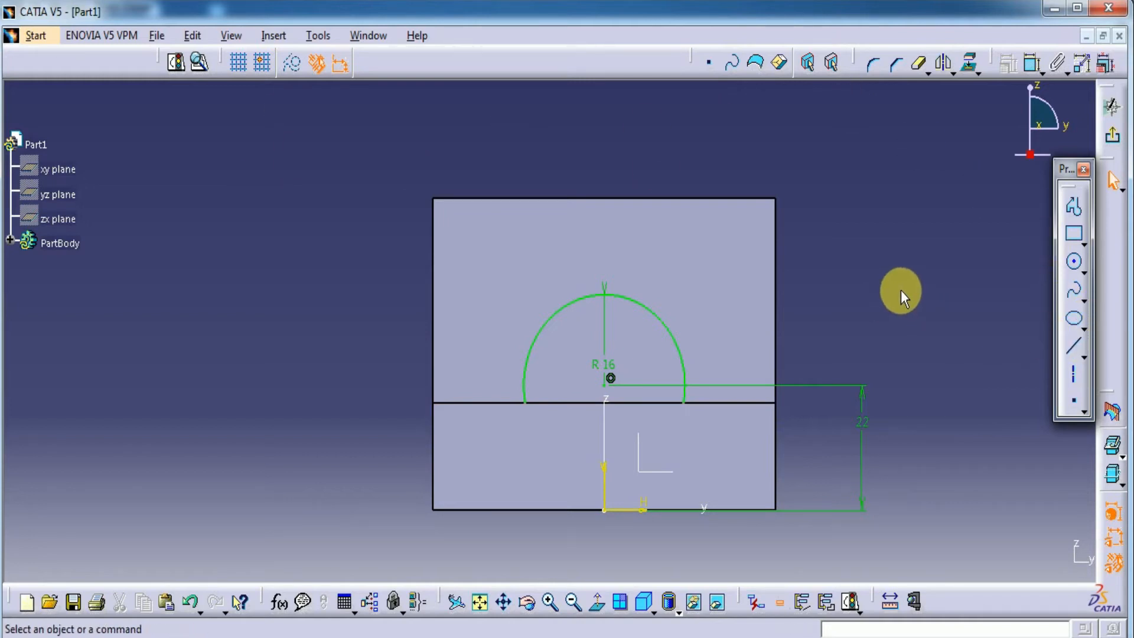
click(190, 603)
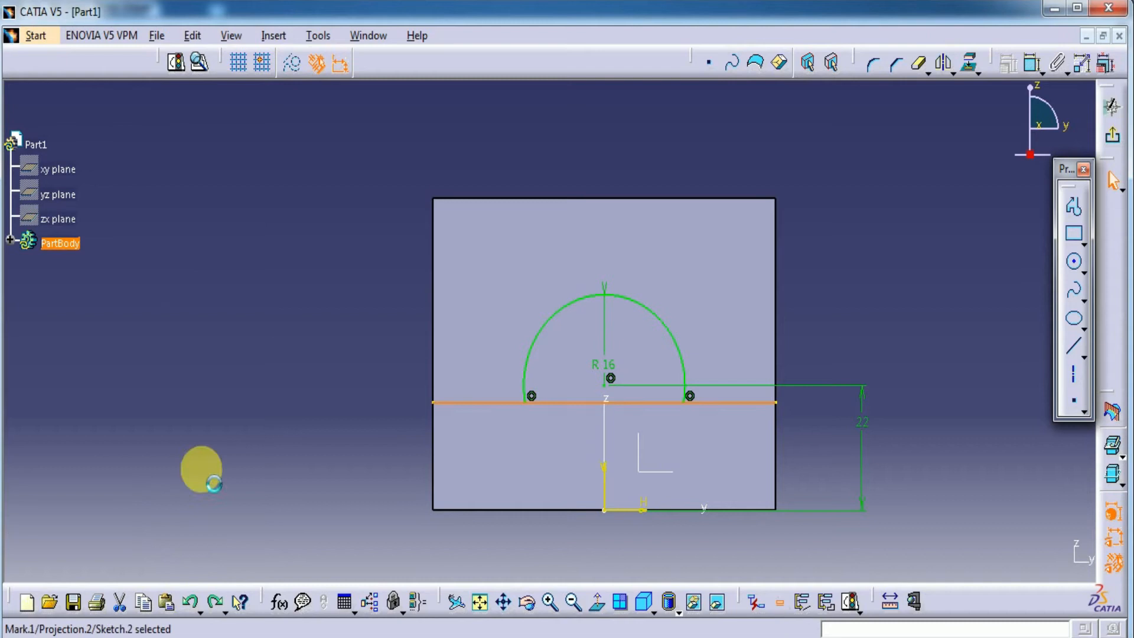
click(874, 203)
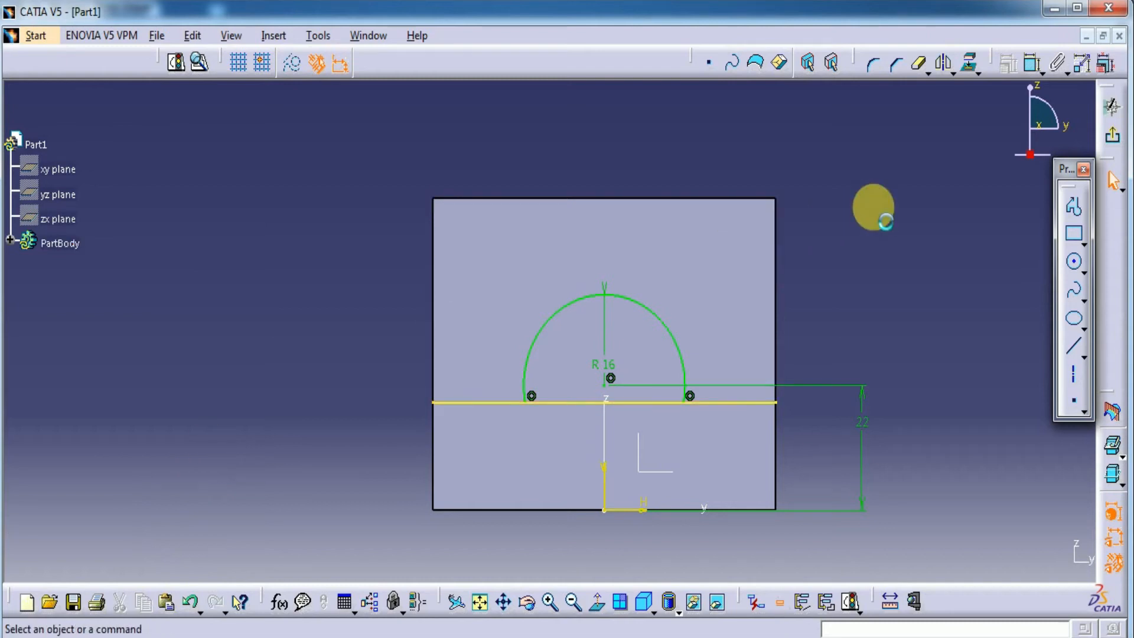
Quick-trim both ends of the projected step line outside the arc to leave a closed boss profile
click(918, 62)
click(490, 404)
click(919, 62)
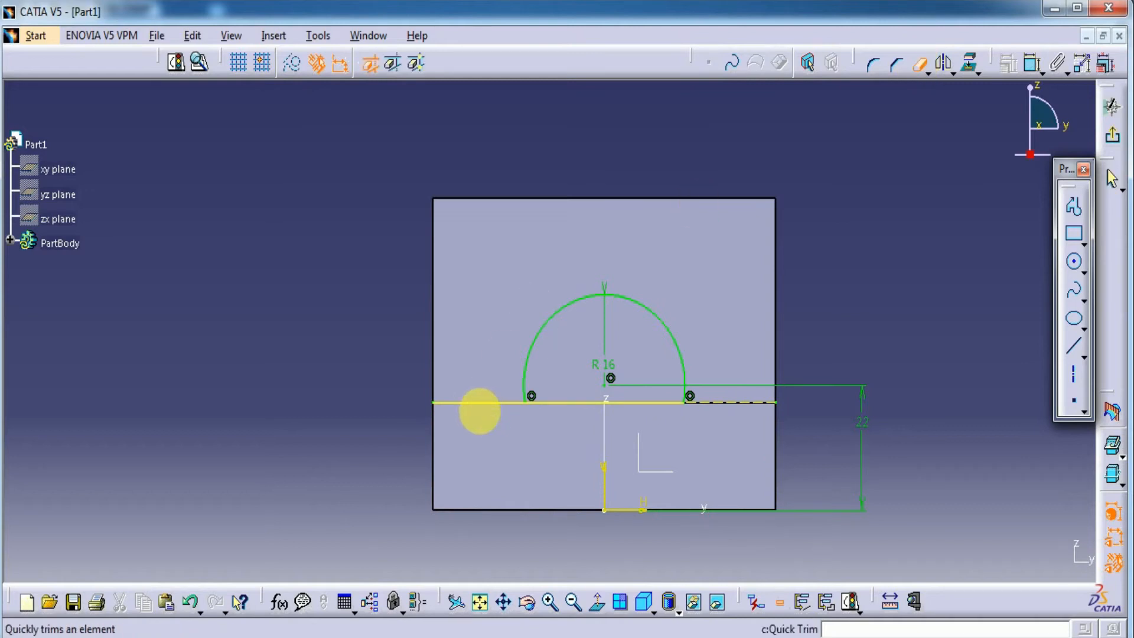
click(479, 404)
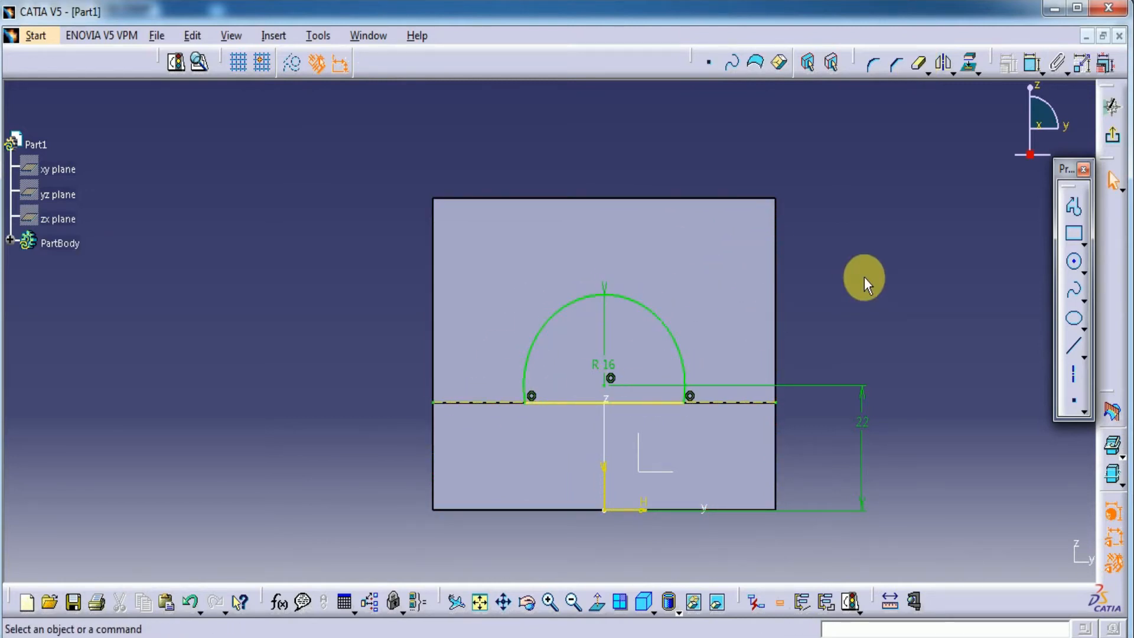
Exit the sketch and pad the boss profile in the reversed direction, up to the front plane of the upright wall
click(1112, 134)
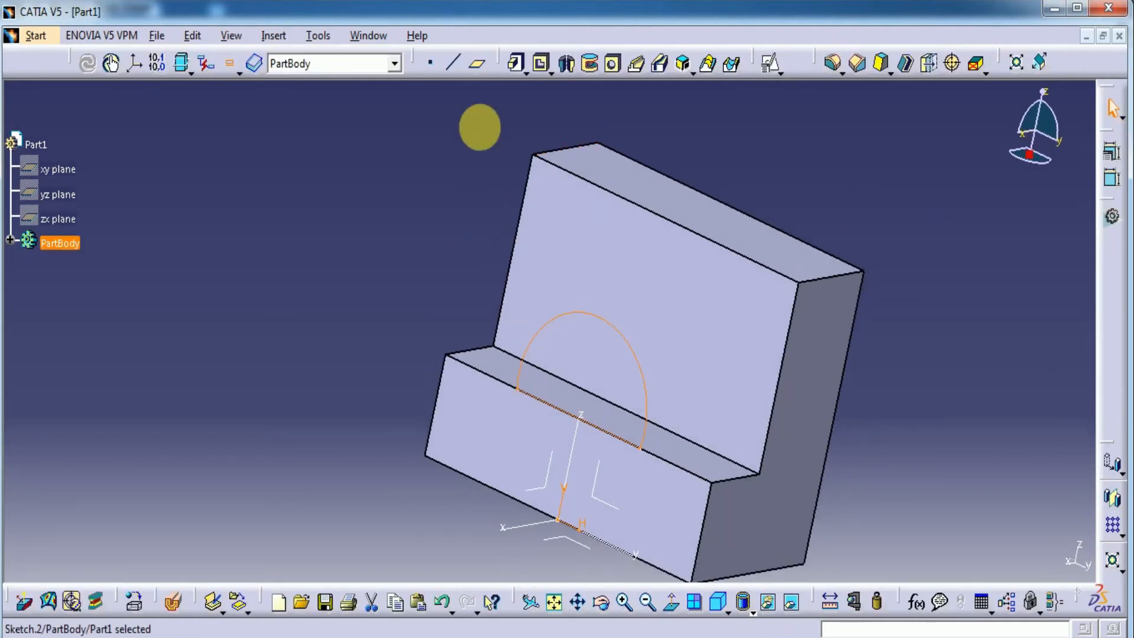
click(516, 62)
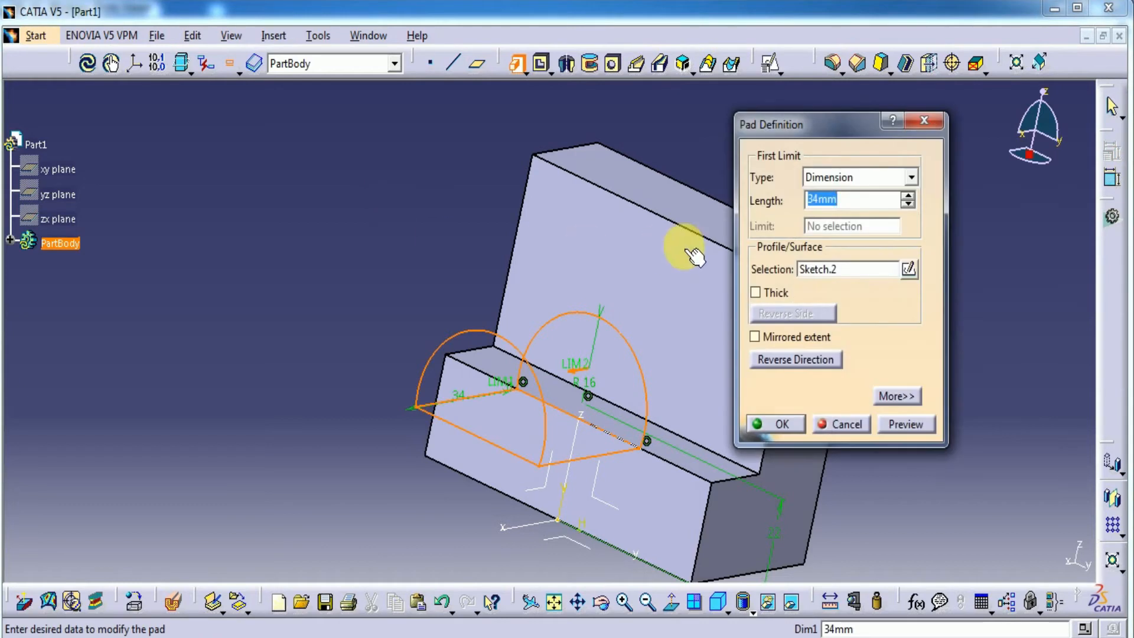
click(783, 360)
click(910, 178)
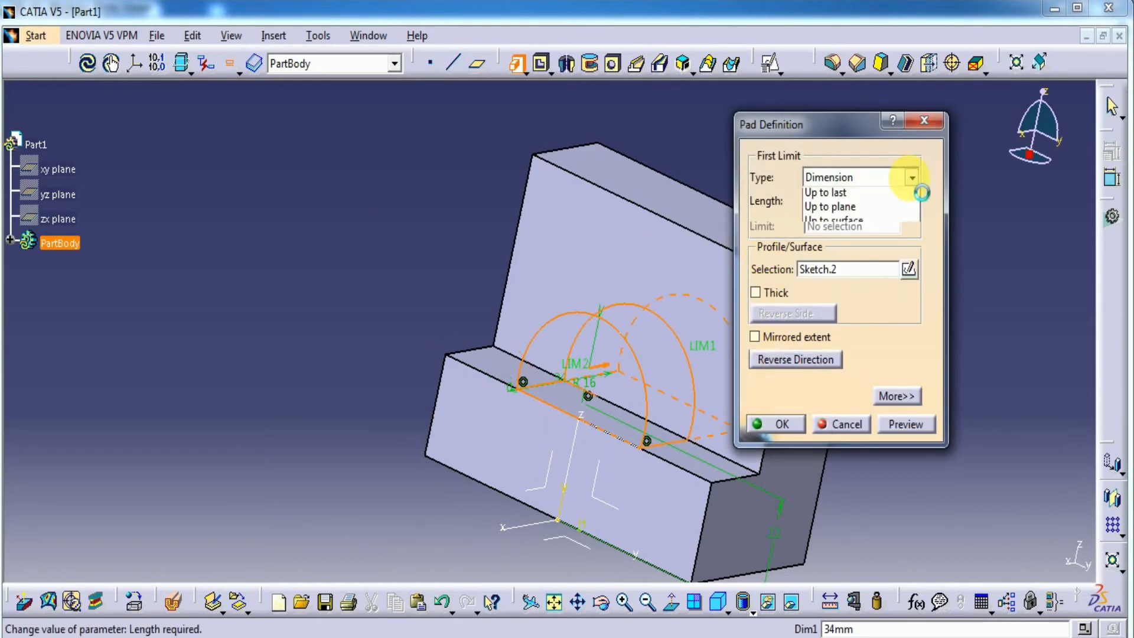
click(859, 238)
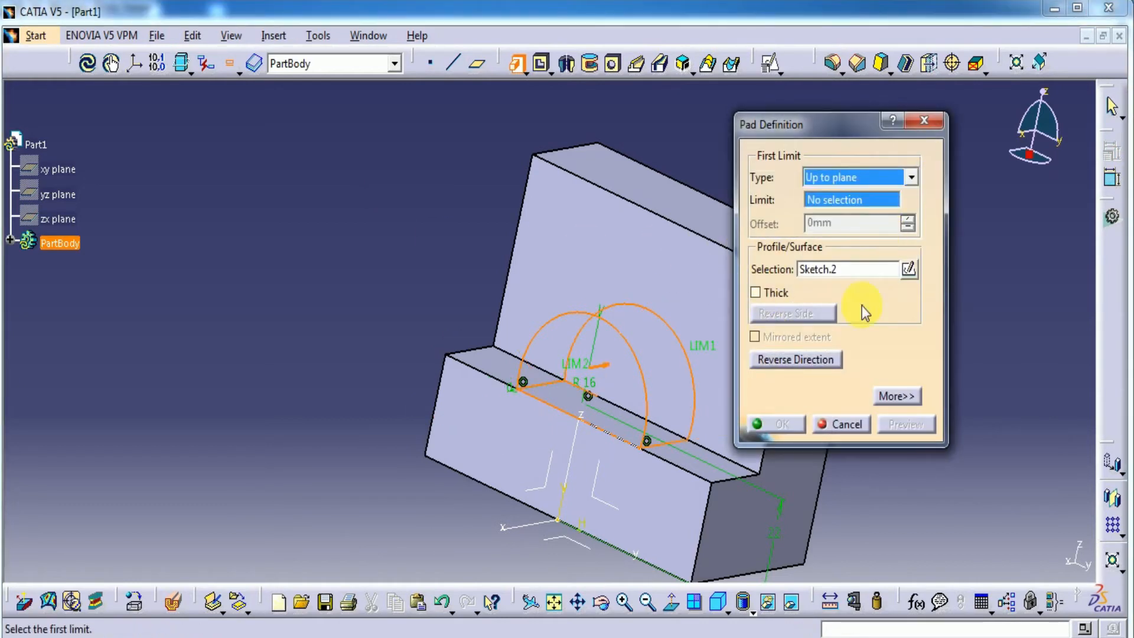
click(689, 298)
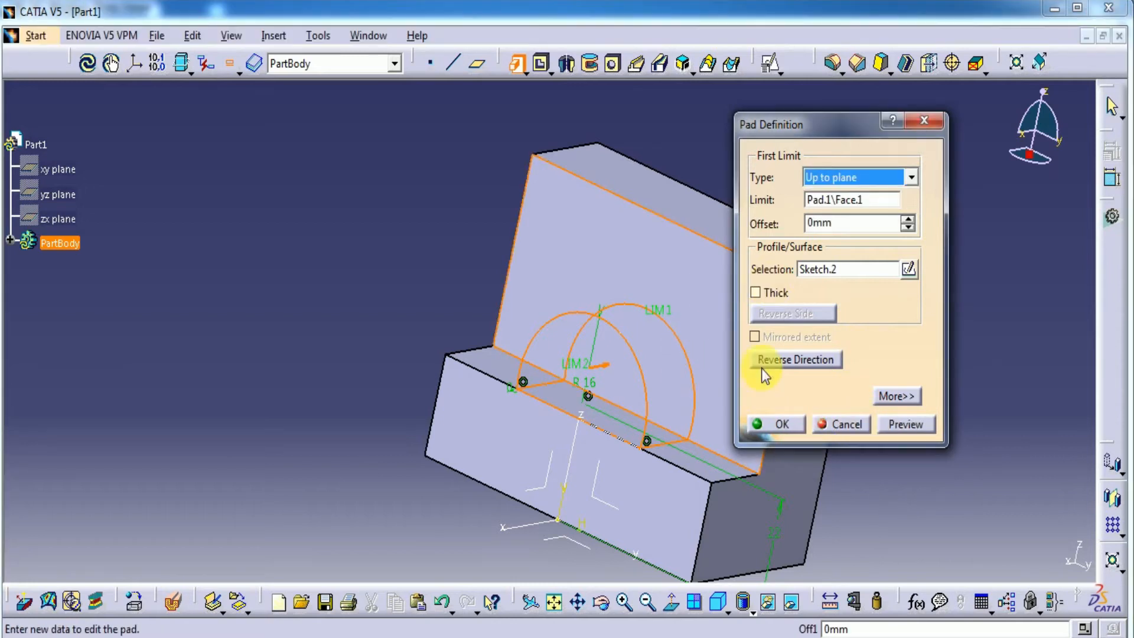
click(914, 425)
click(778, 424)
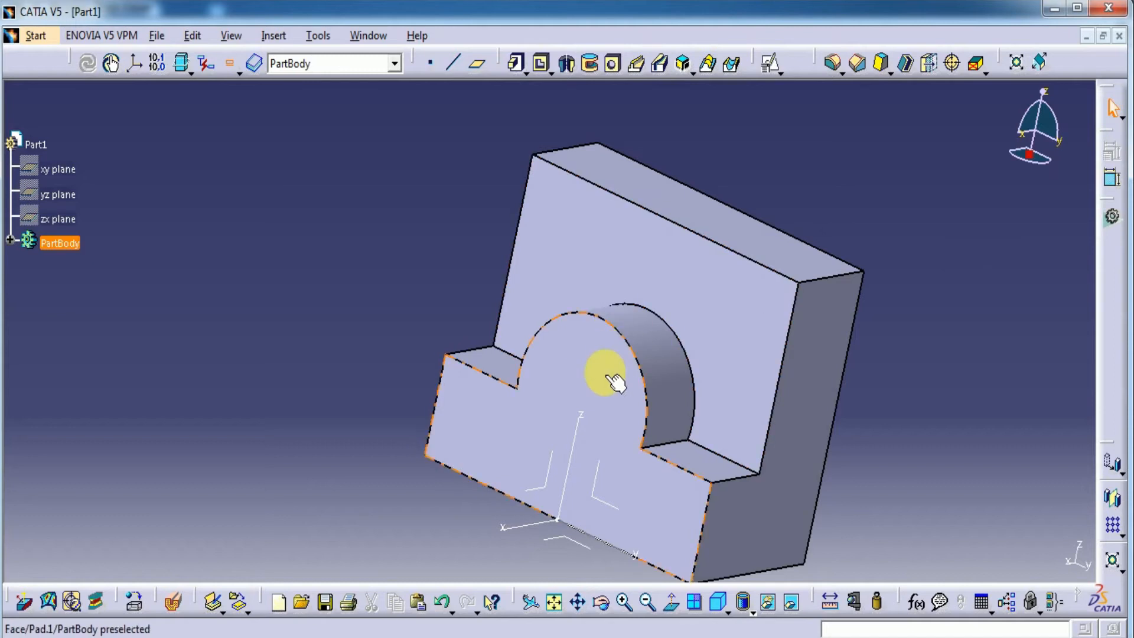
Create a positioned sketch on the front face of the step and boss
click(604, 372)
click(770, 64)
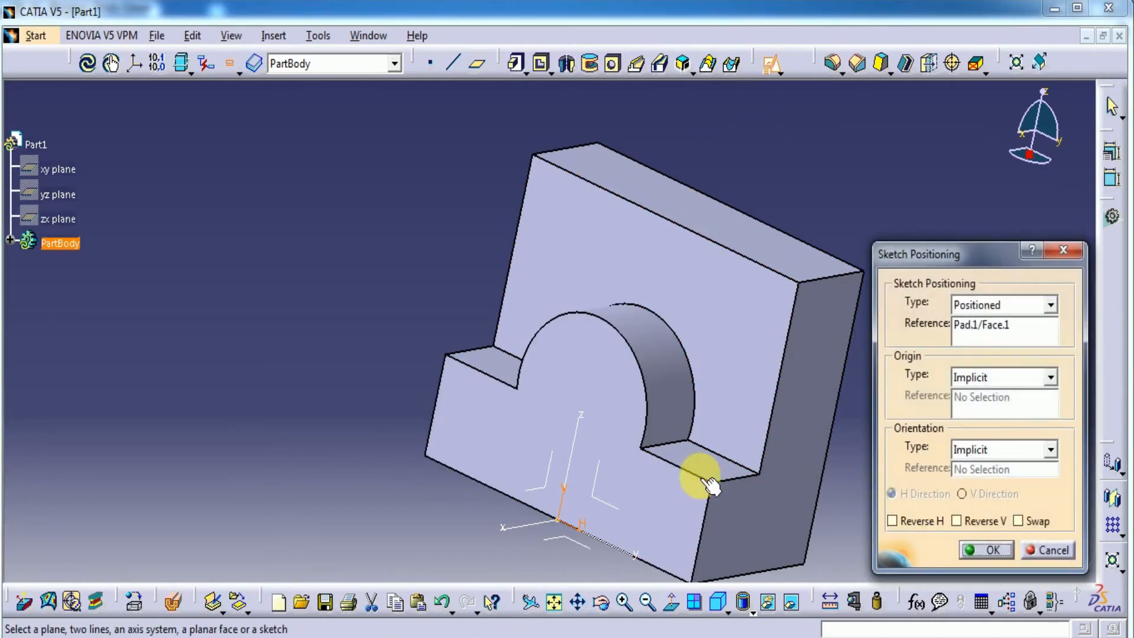
click(968, 552)
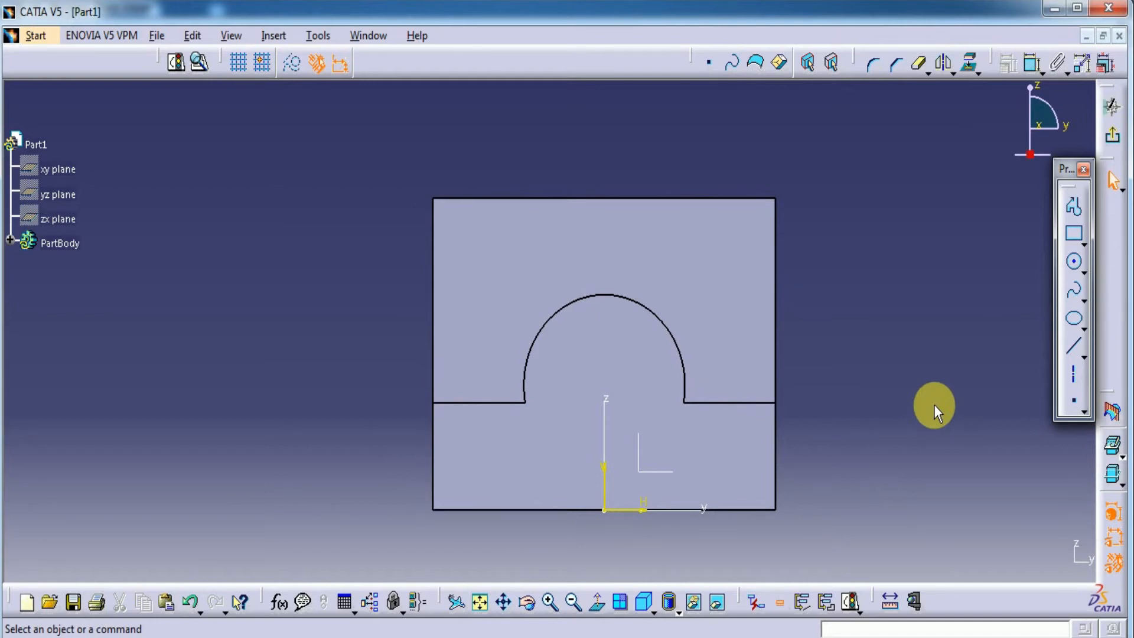
Project the boss's arc edge onto the sketch plane
click(1073, 261)
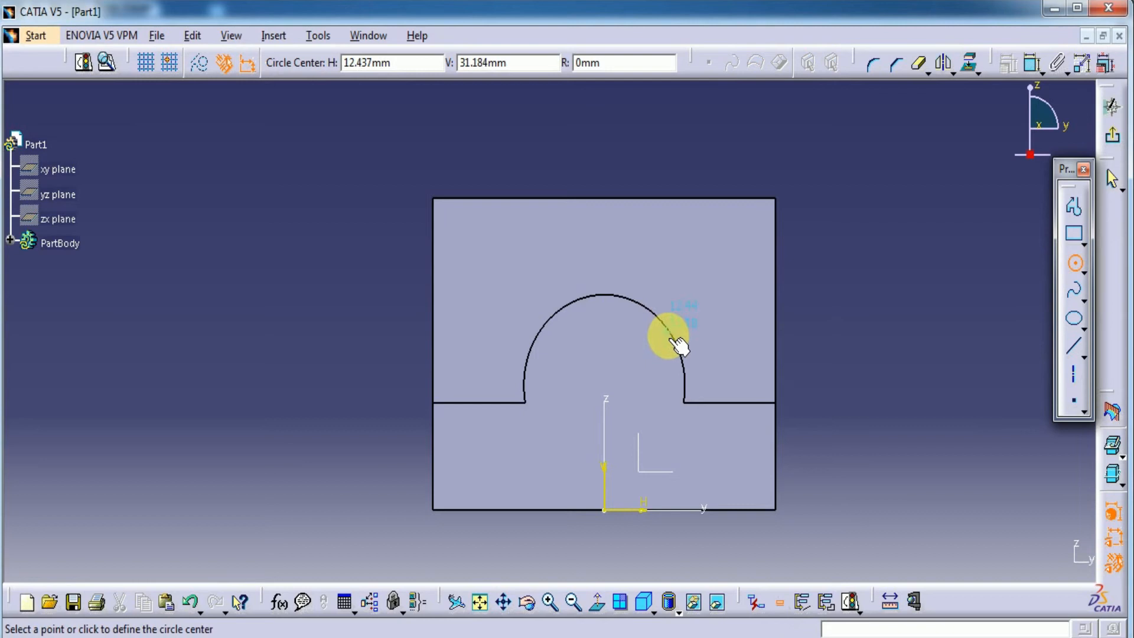
key(Escape)
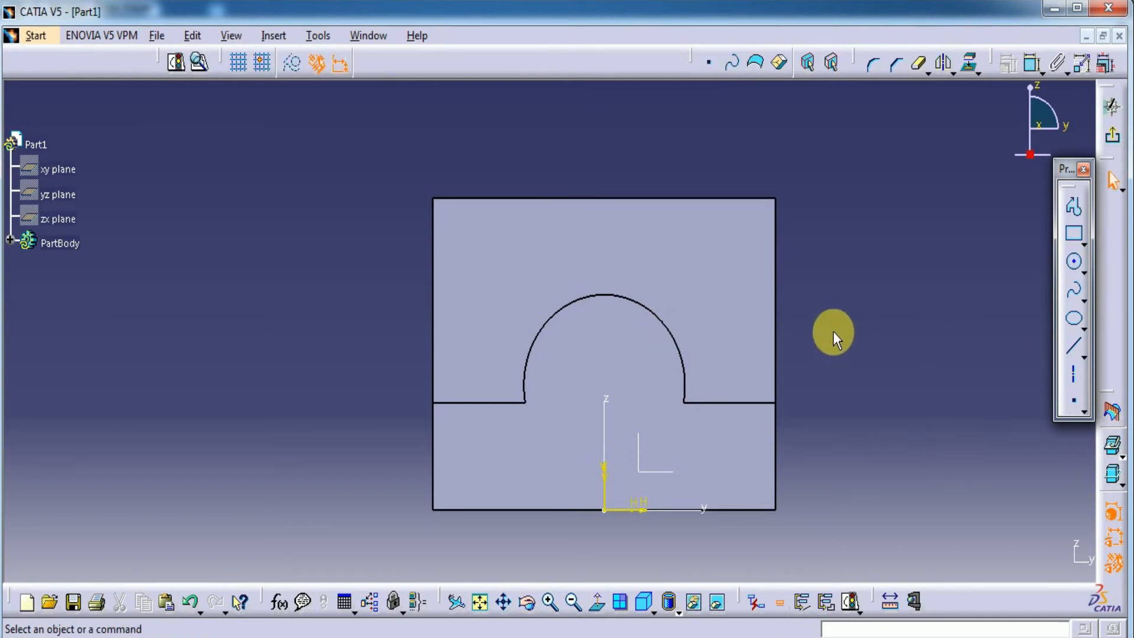
click(674, 342)
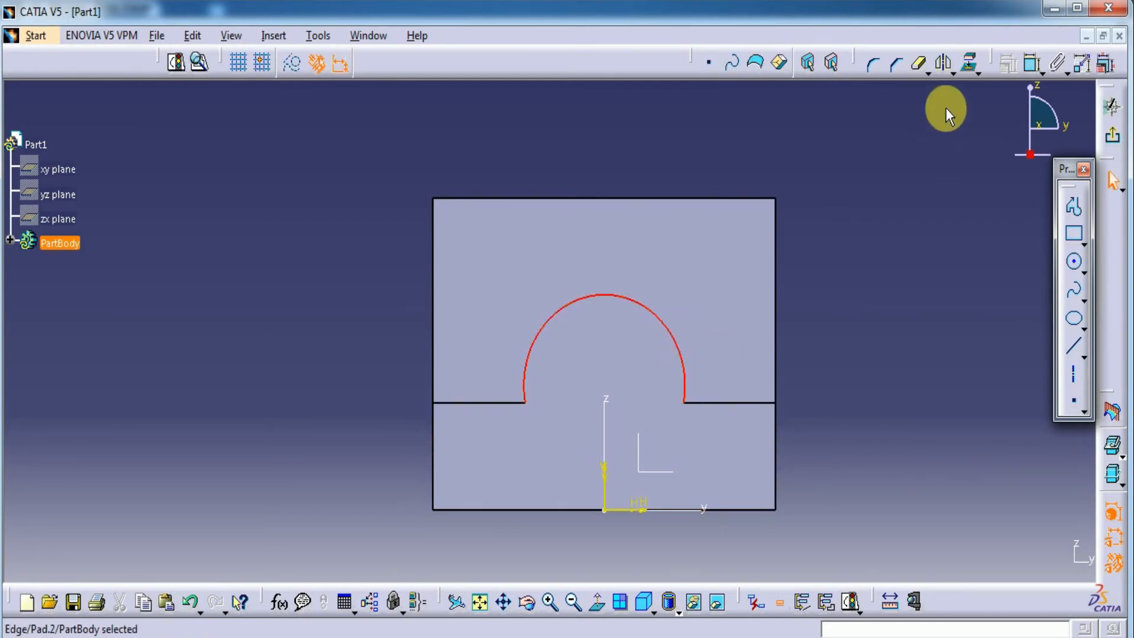
click(970, 63)
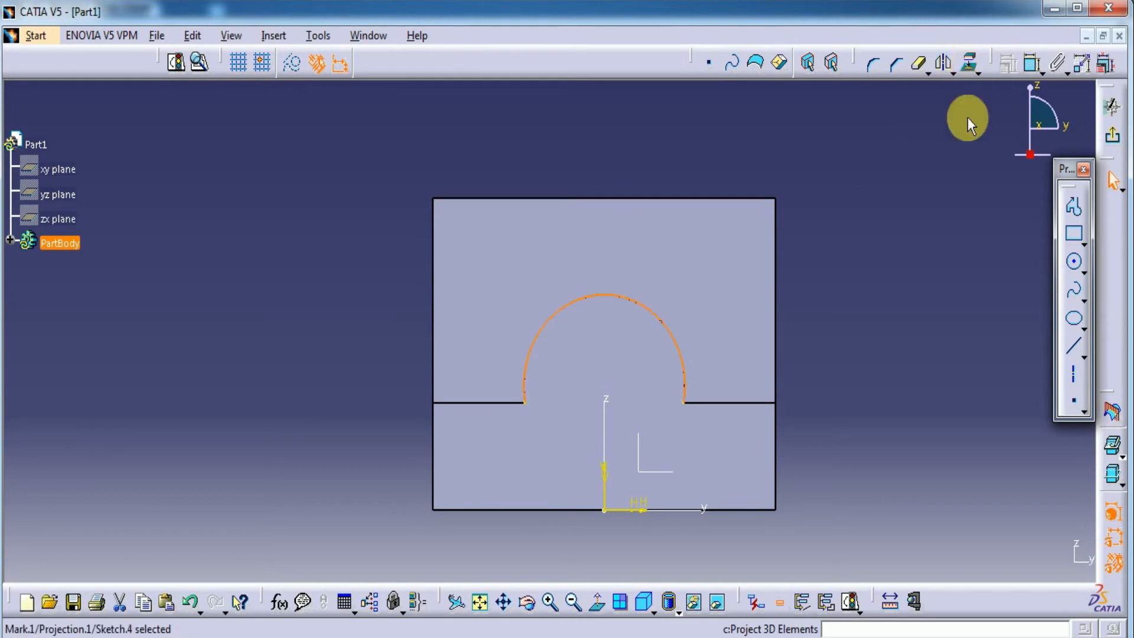
click(917, 269)
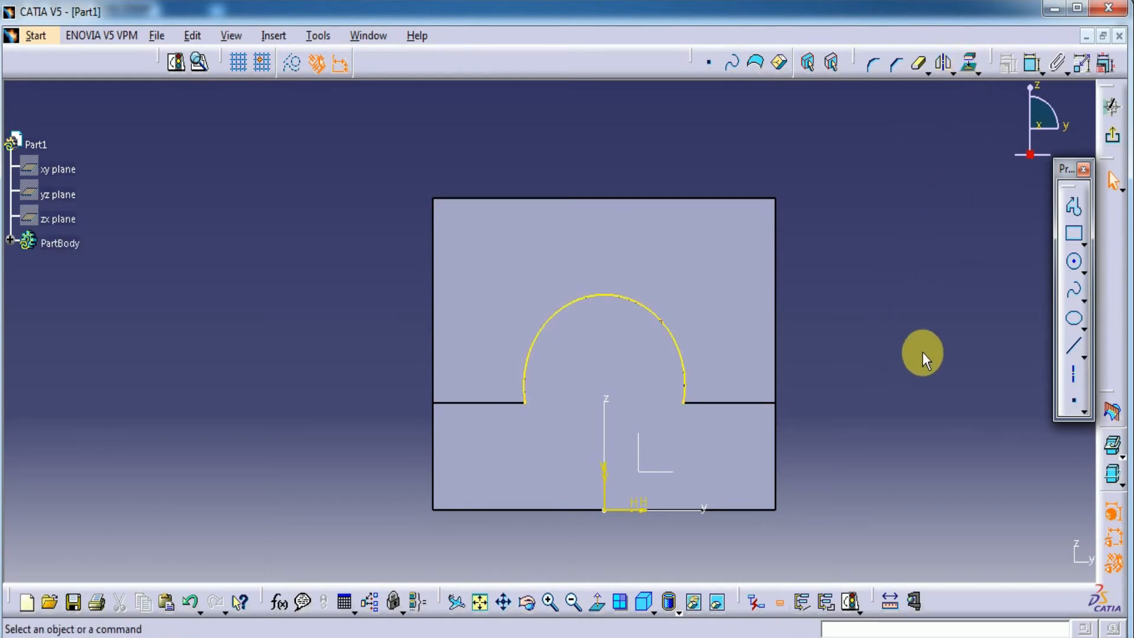
Draw a circle of radius 6 mm concentric with the projected boss arc
click(1074, 261)
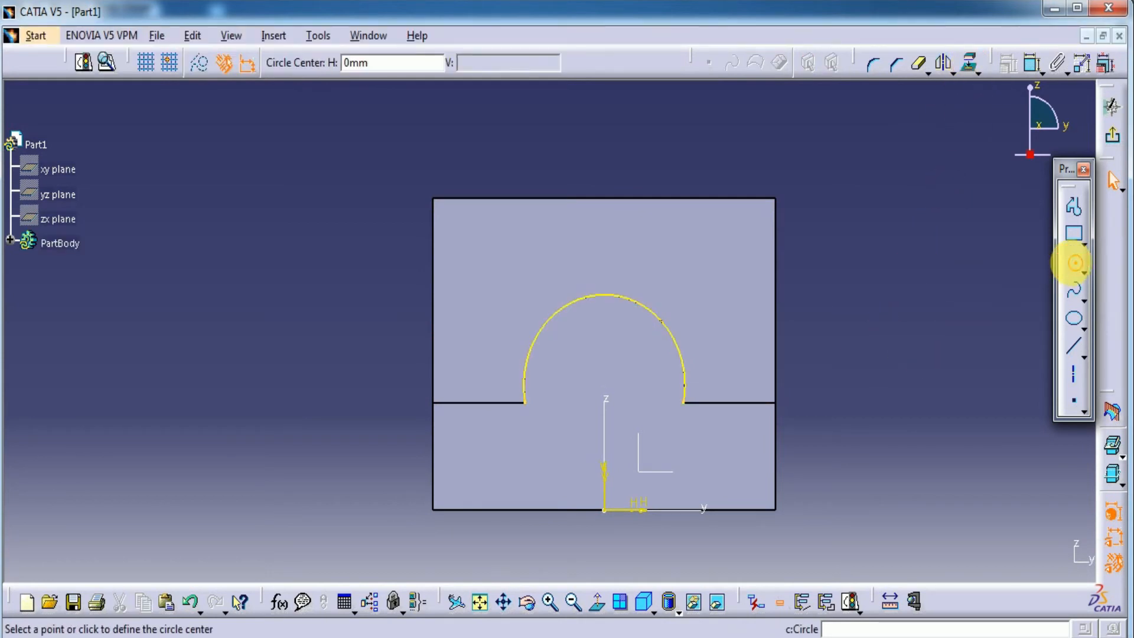
right_click(662, 322)
click(704, 435)
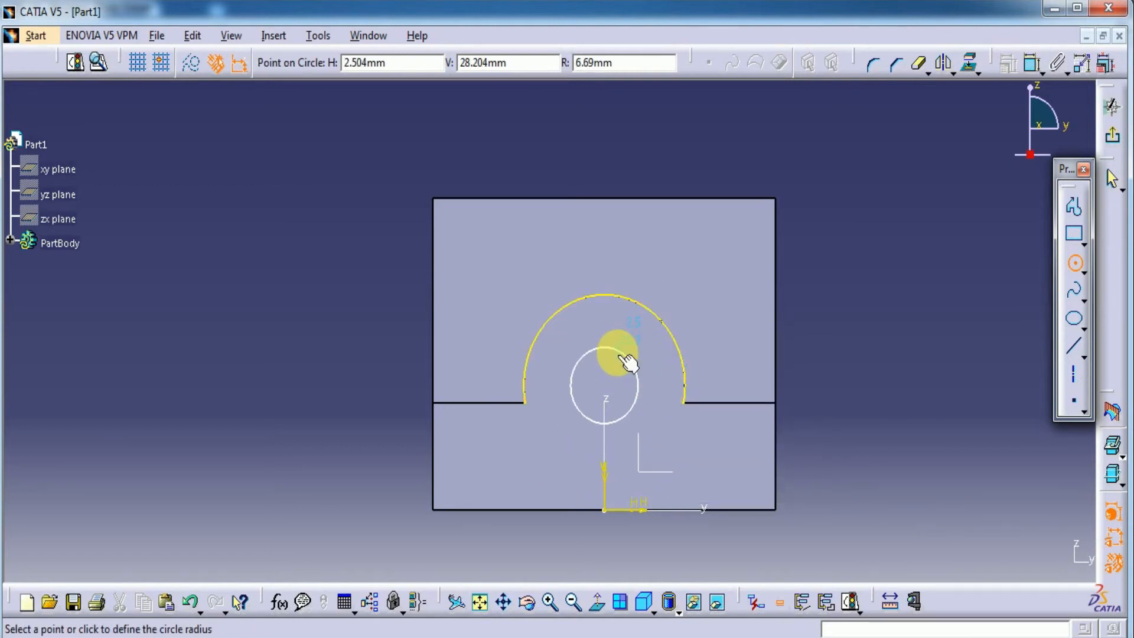
key(Tab)
key(Tab)
text(6)
key(Return)
click(874, 258)
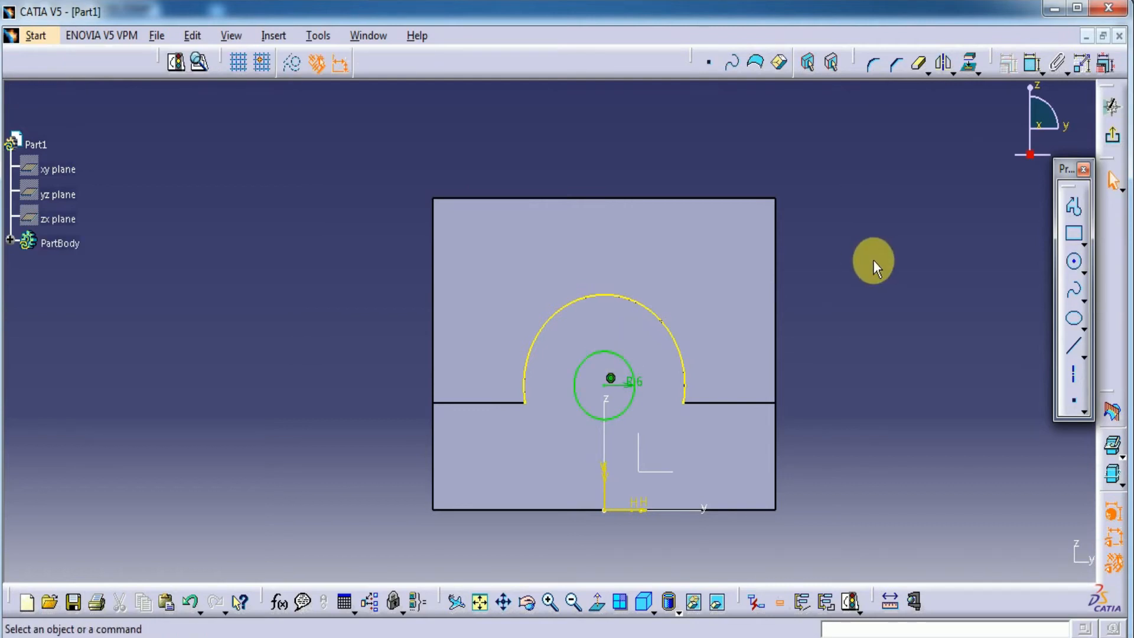
Remove the projected arc from the profile so only the circle remains, and exit the sketch
click(678, 329)
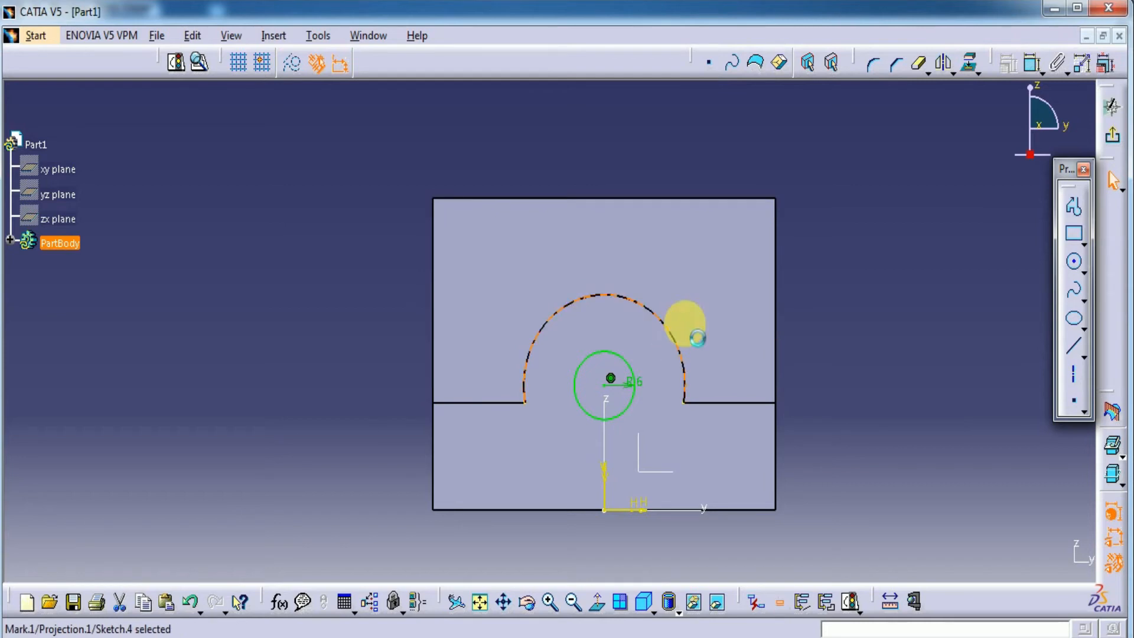
click(844, 289)
click(1113, 140)
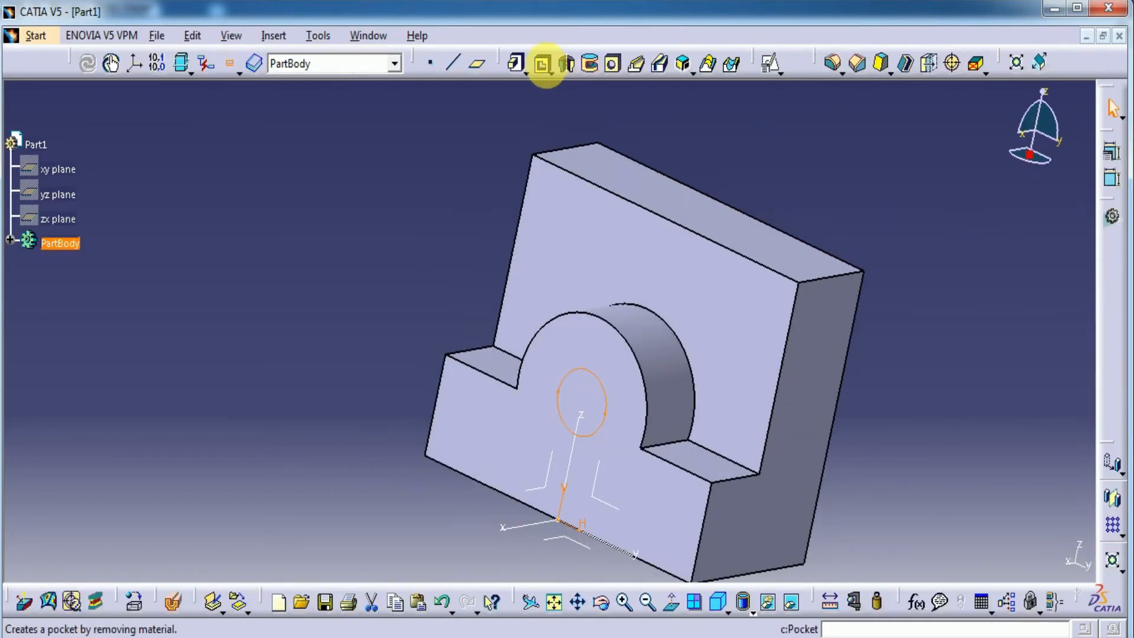
Cut a 16 mm deep pocket into the boss from the circle sketch
click(542, 64)
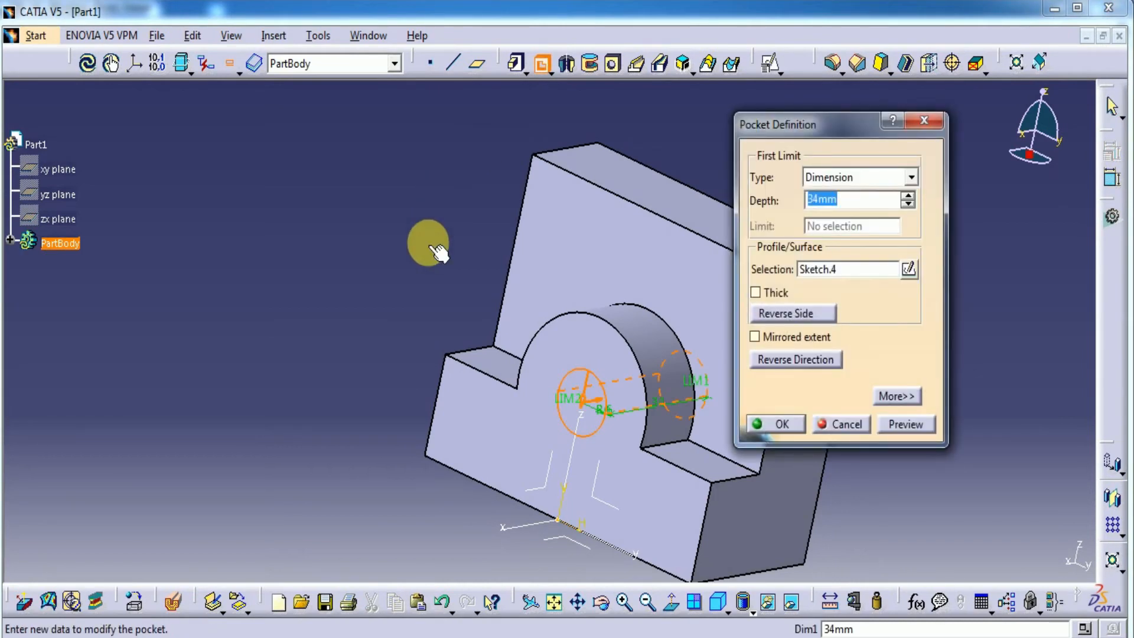
text(16)
click(906, 424)
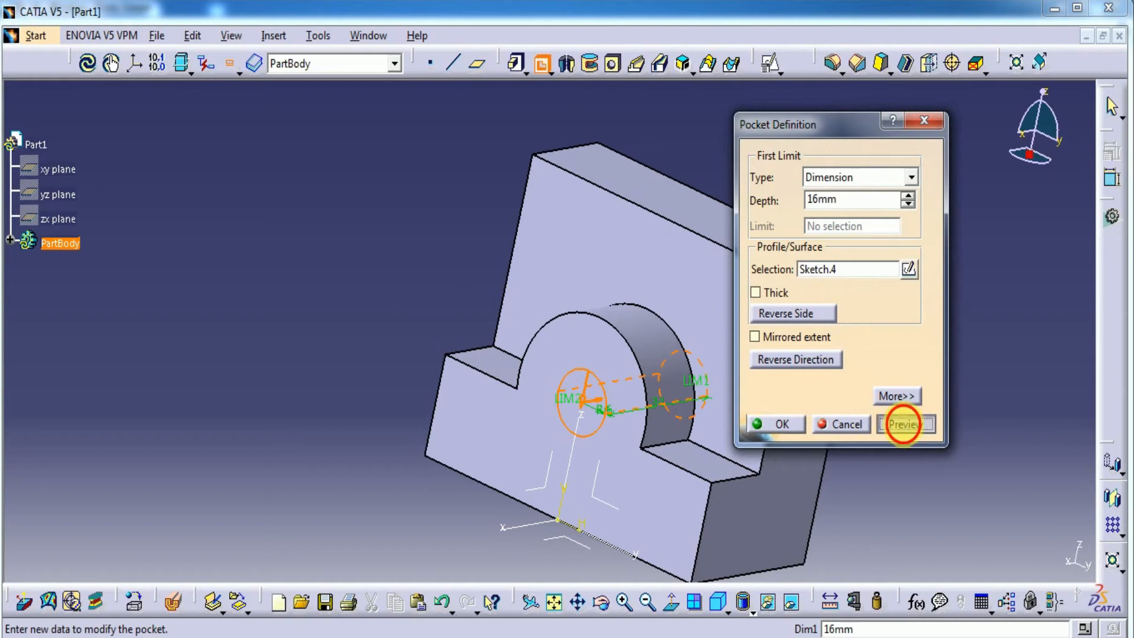
click(783, 424)
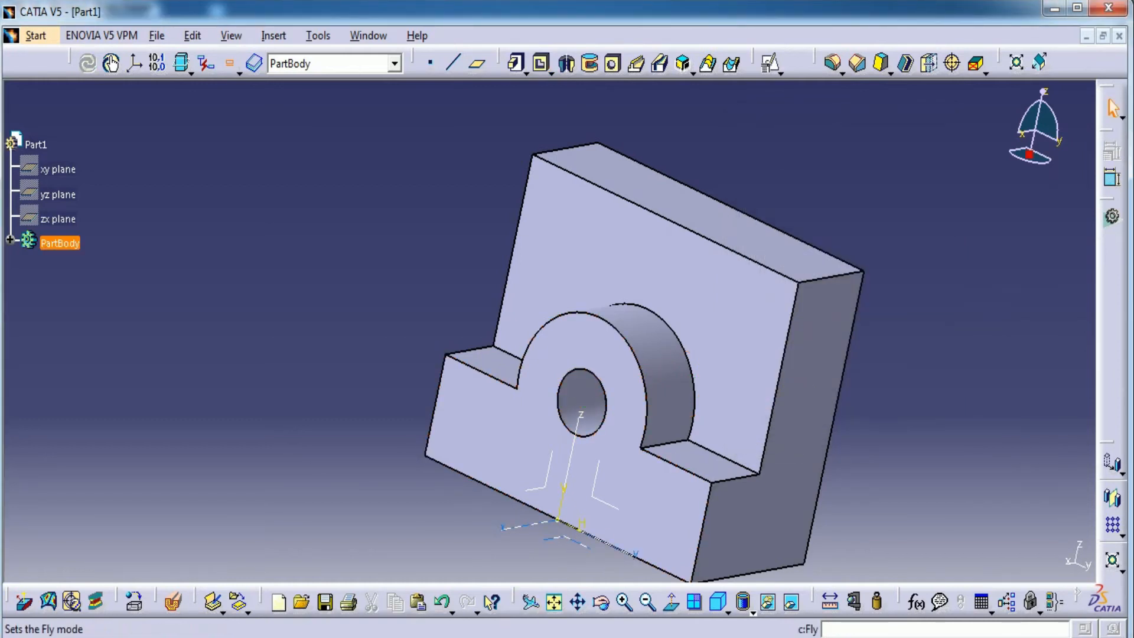
Check the drawing in Windows Photo Viewer, return to CATIA and create a positioned sketch on the bracket's front face
click(502, 636)
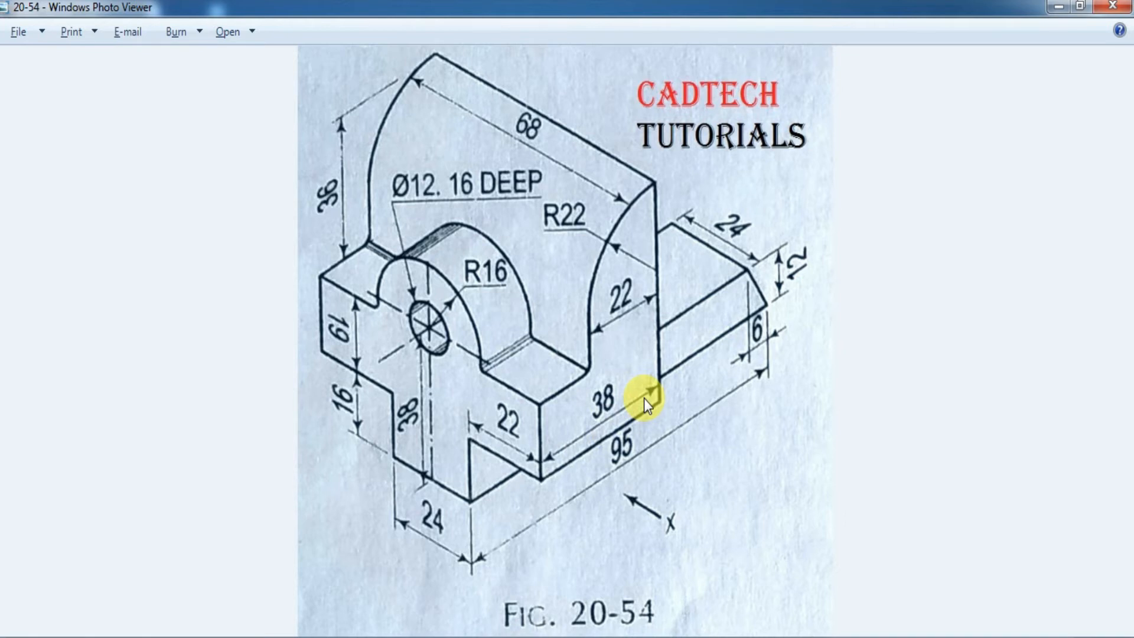
key(alt+Tab)
click(623, 396)
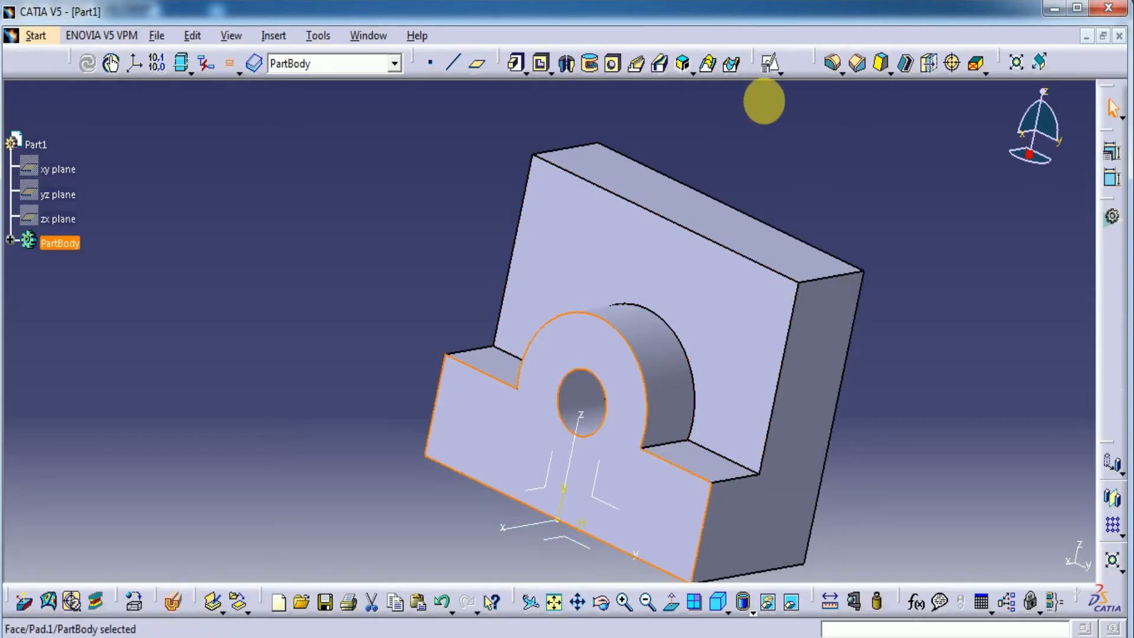
click(770, 63)
click(998, 550)
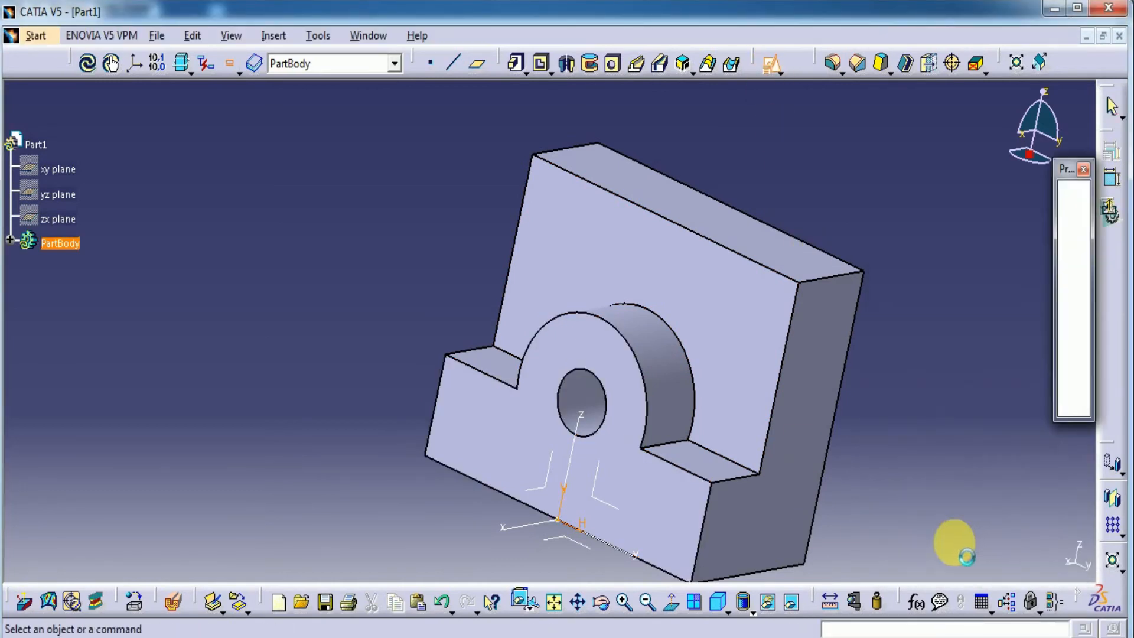
Sketch a rectangle about 22 mm wide and 11 mm high just below the middle of the body's lower edge
click(1074, 235)
middle_drag(695, 551, 710, 426)
click(564, 414)
click(676, 479)
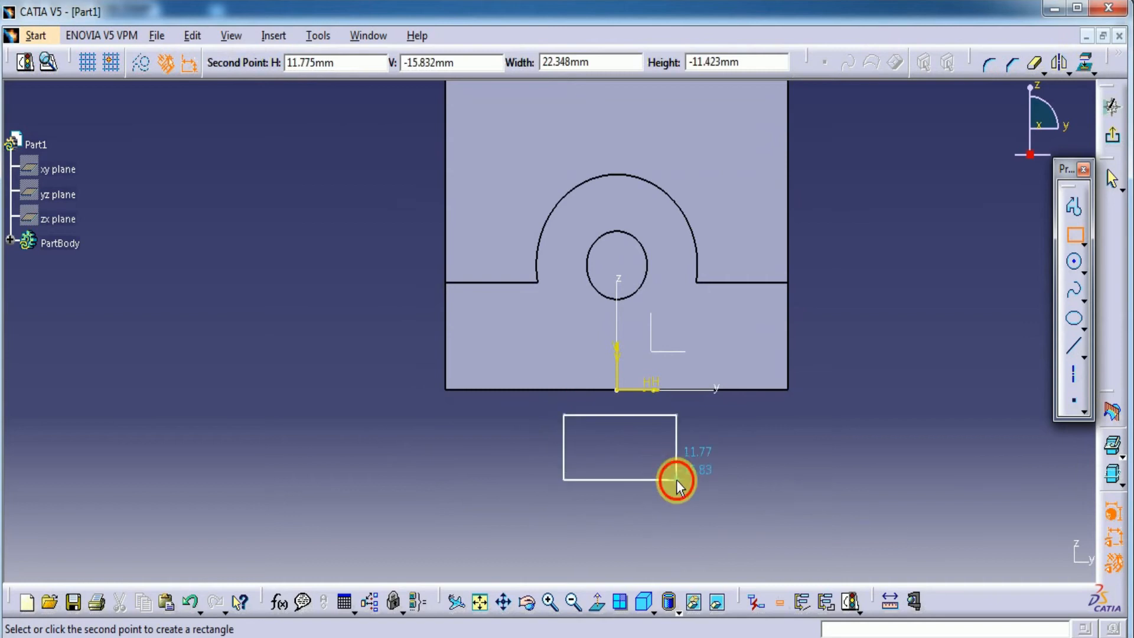
Constrain the rectangle's two vertical sides to be symmetric about the vertical sketch axis
click(1029, 65)
click(564, 456)
click(677, 455)
right_click(763, 459)
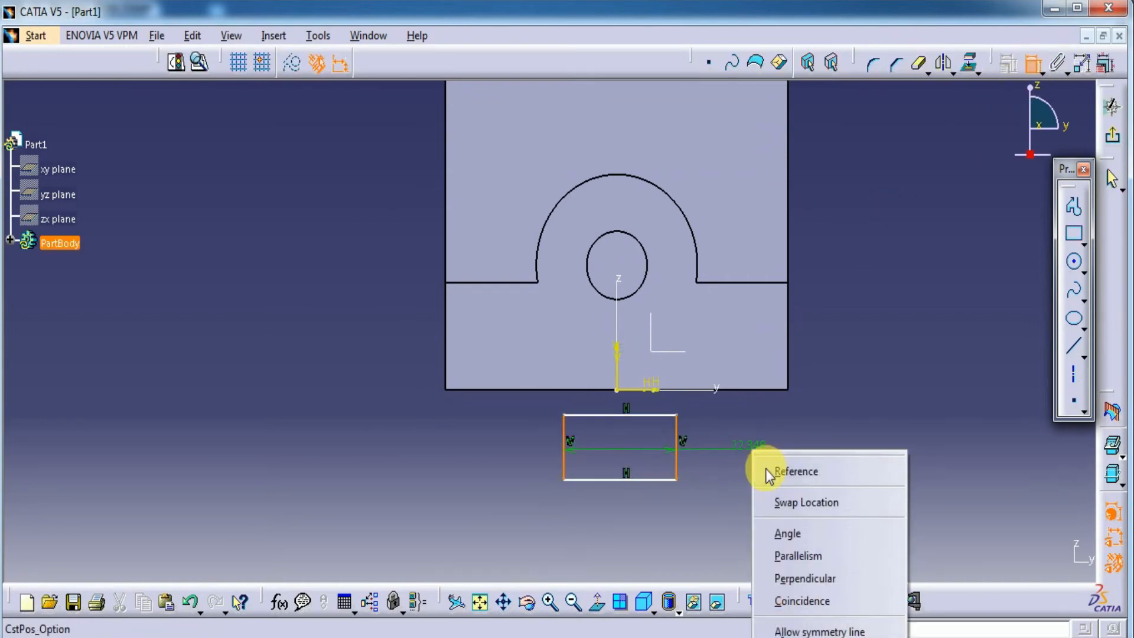
click(791, 630)
click(617, 354)
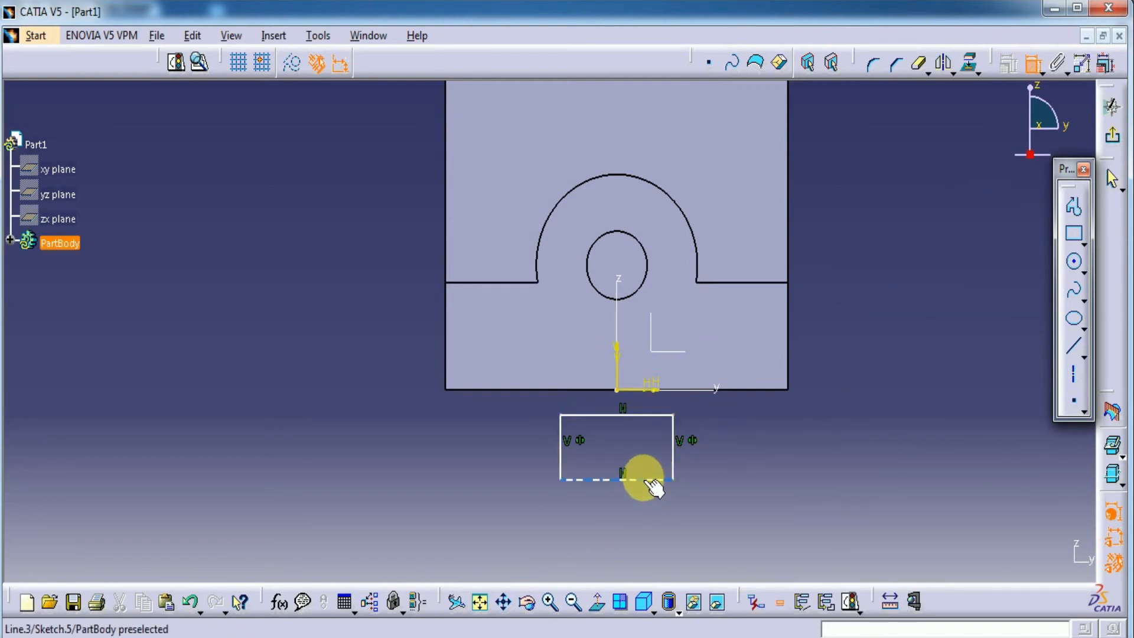
Dimension the rectangle's lower edge and set its width to 24 mm
click(647, 479)
click(627, 534)
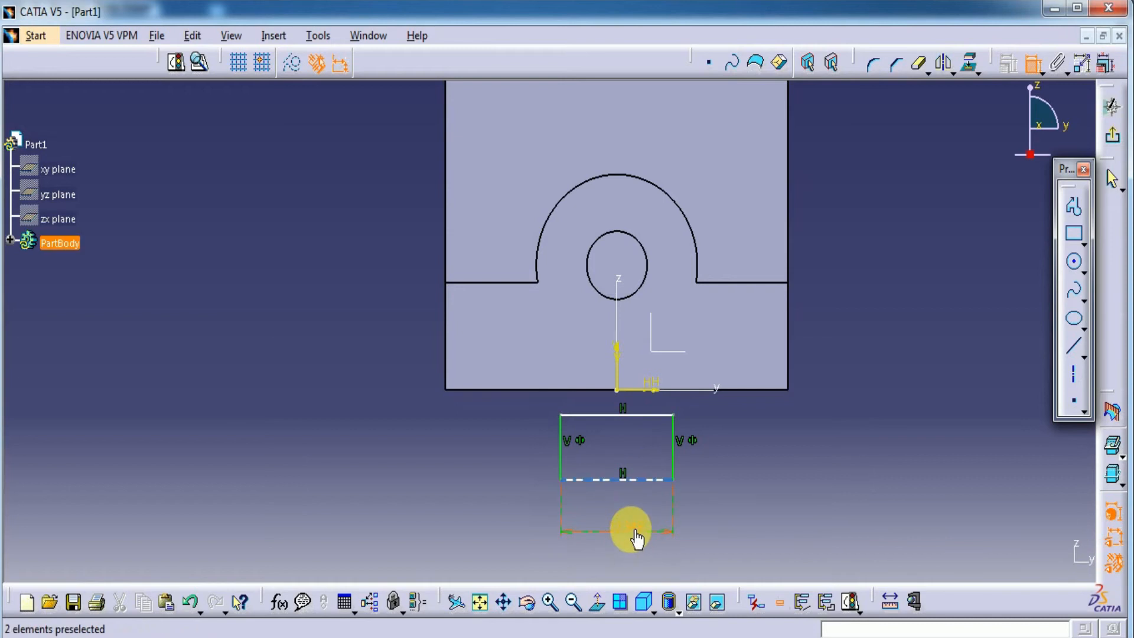
double_click(636, 530)
text(24)
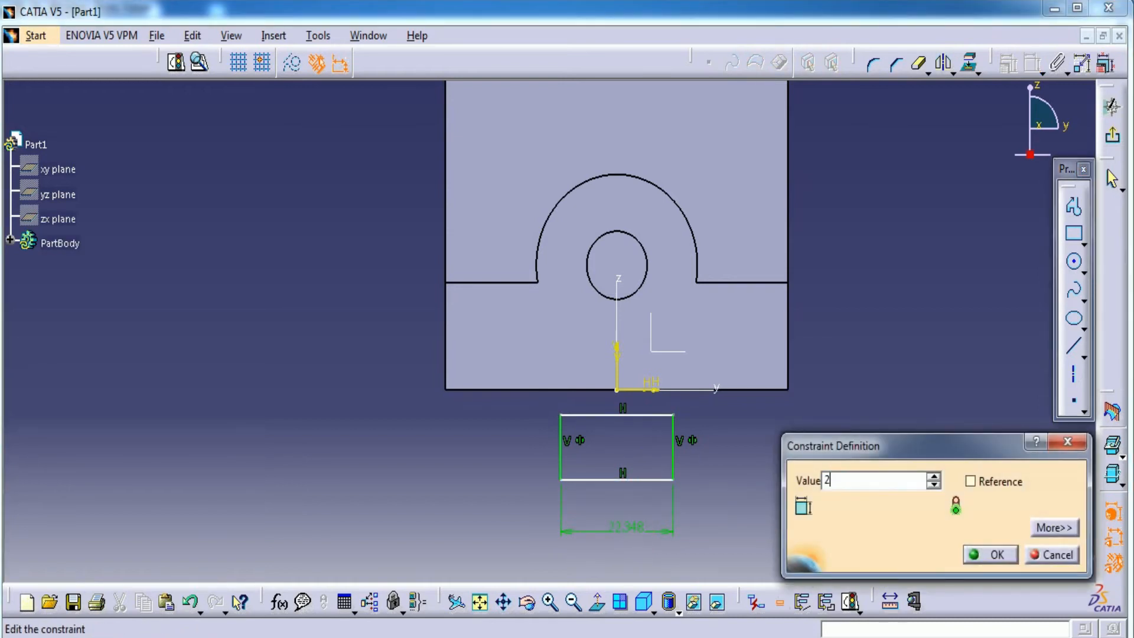
key(Return)
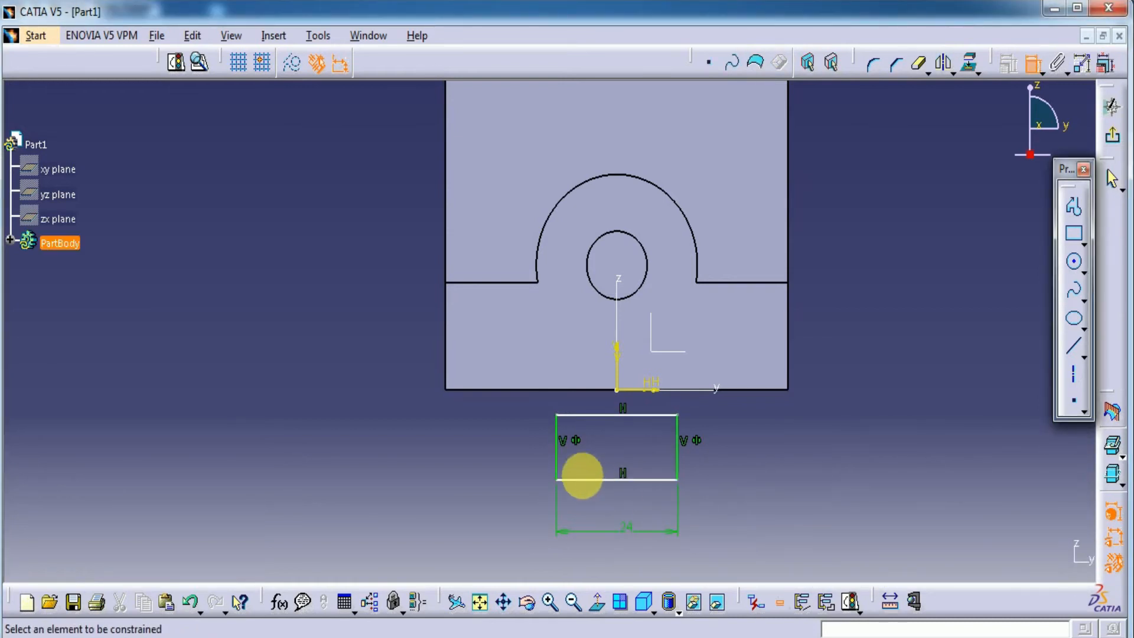
Dimension the height of the rectangle on its vertical side
click(556, 460)
click(501, 463)
Try a 16 mm height and a constraint from the rectangle's upper edge to the horizontal axis, and undo both
double_click(511, 469)
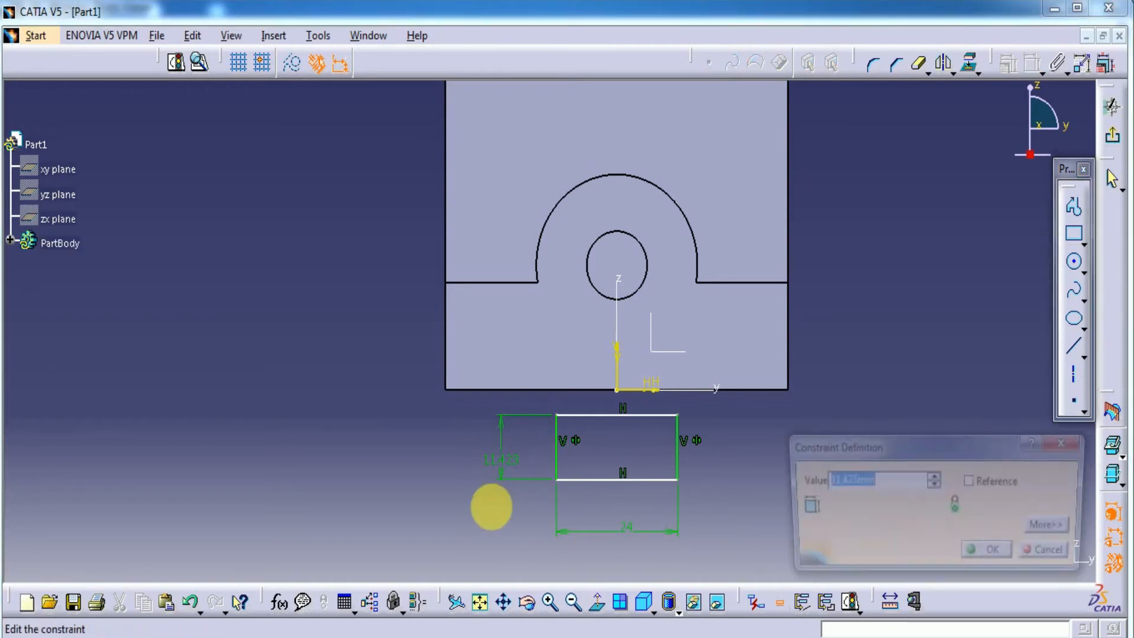
text(16)
key(Return)
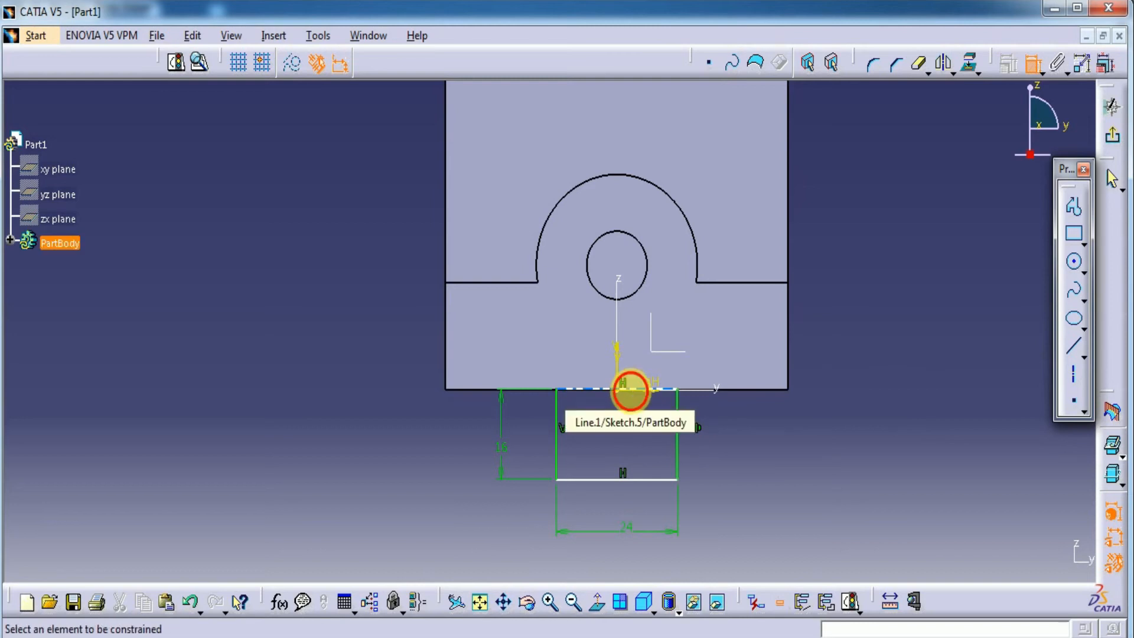
click(649, 393)
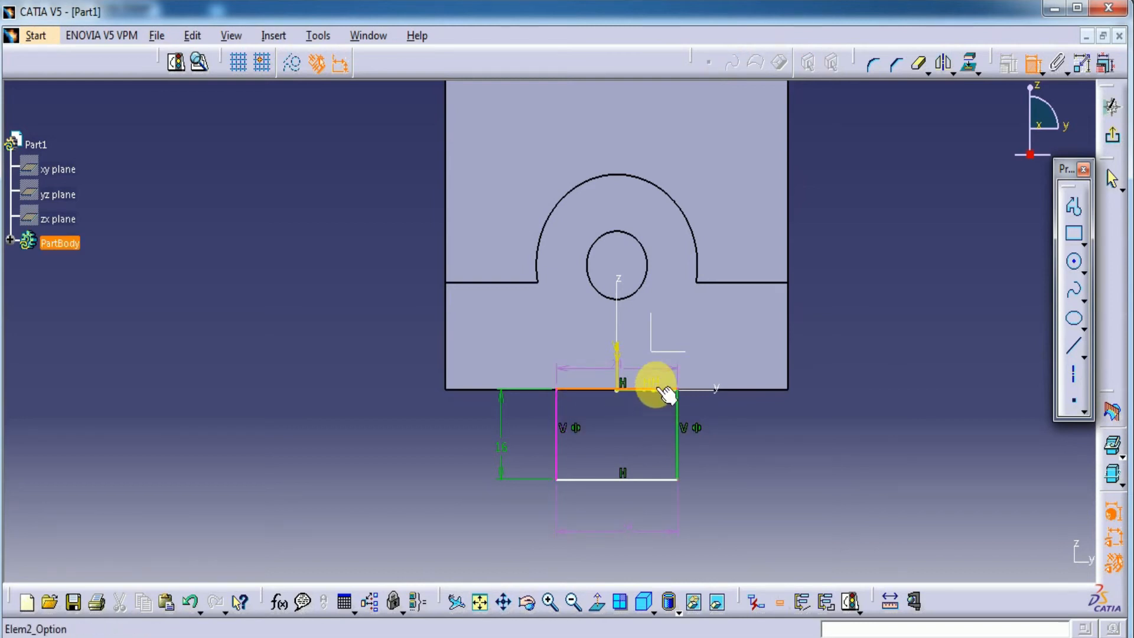
click(709, 440)
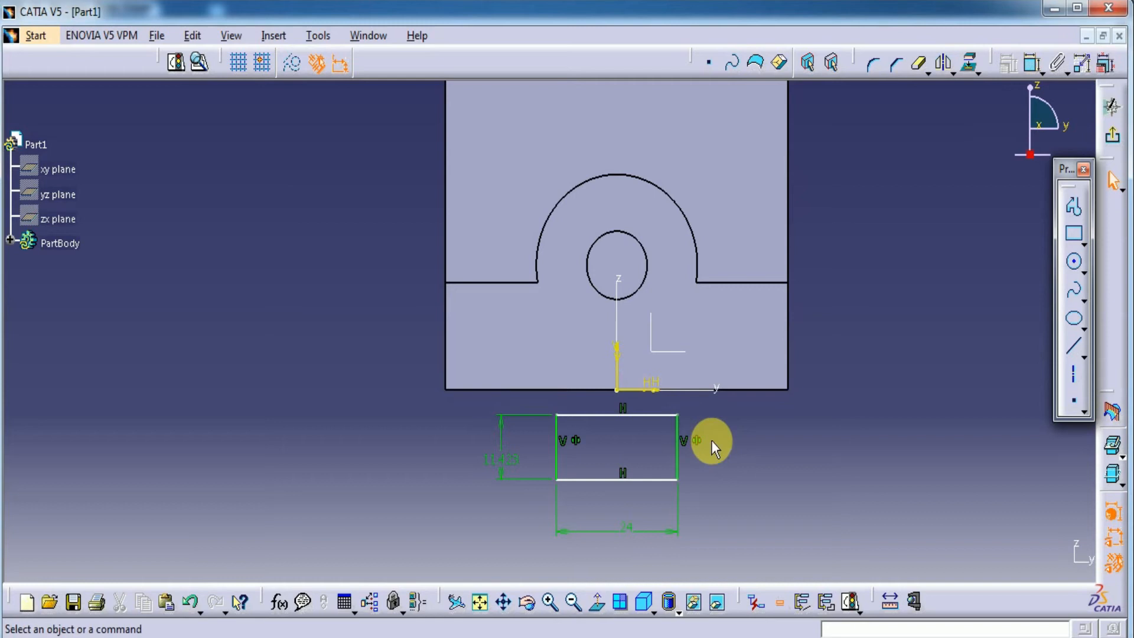
Set the rectangle's height to 16 mm
double_click(504, 459)
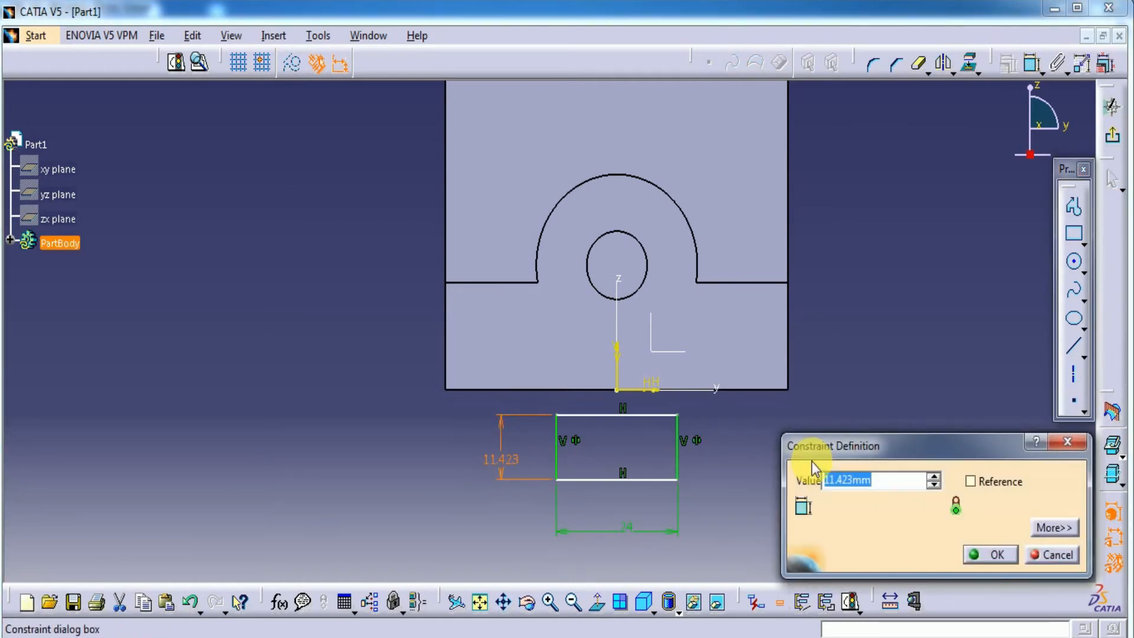
text(16mm)
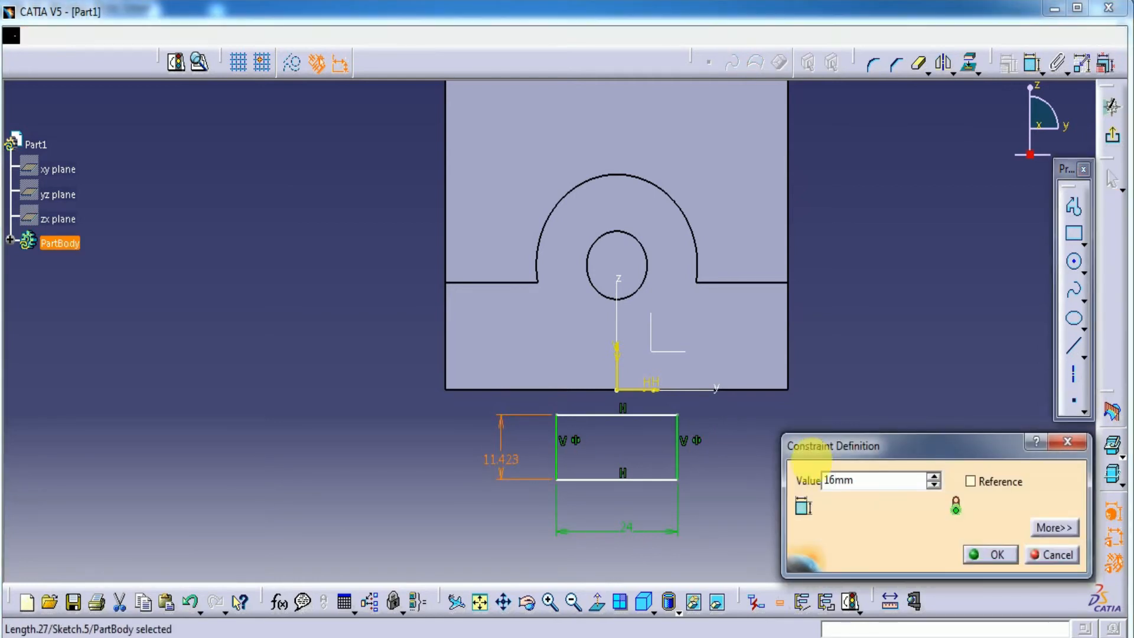
key(Return)
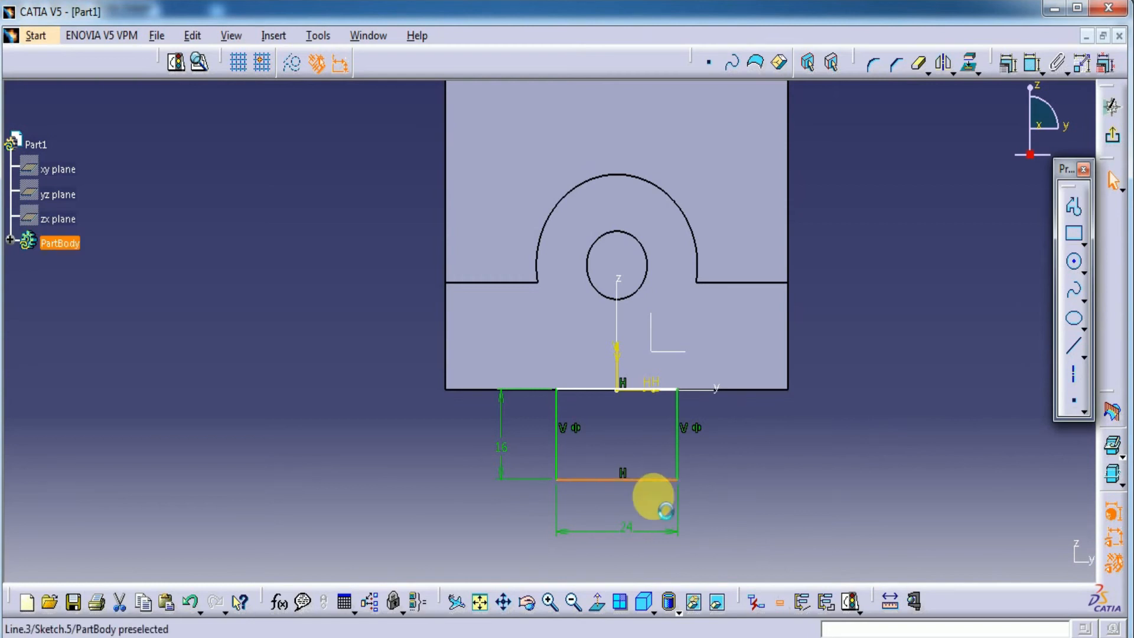
Move the rectangle down off the body's lower edge and make its upper edge coincident with the horizontal sketch axis
drag(656, 481, 654, 508)
click(1026, 66)
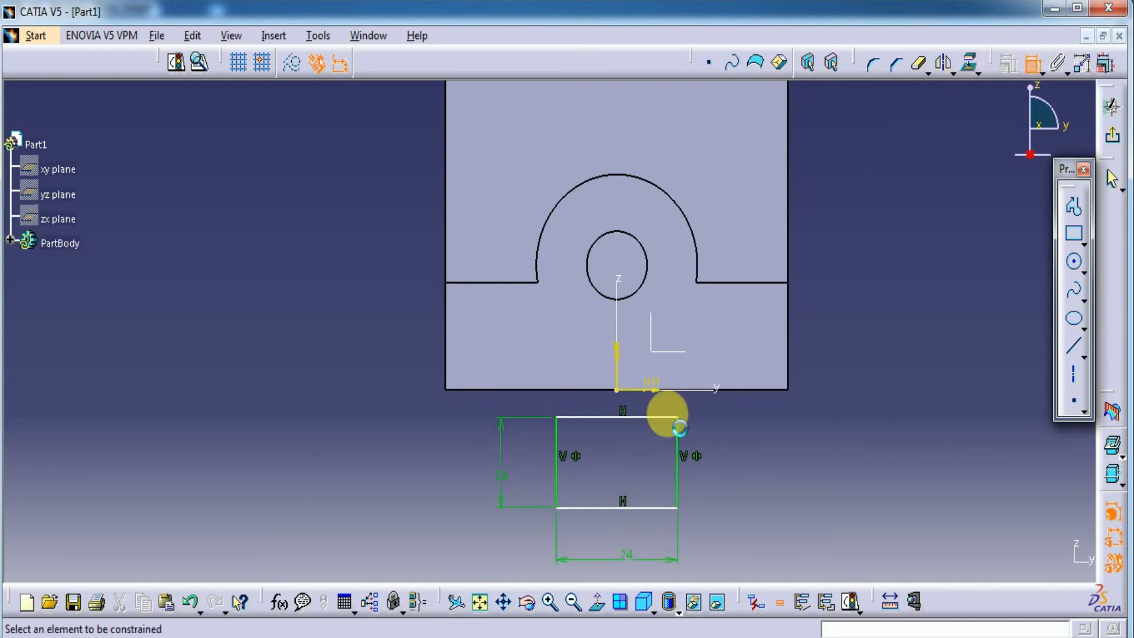
click(652, 417)
click(648, 391)
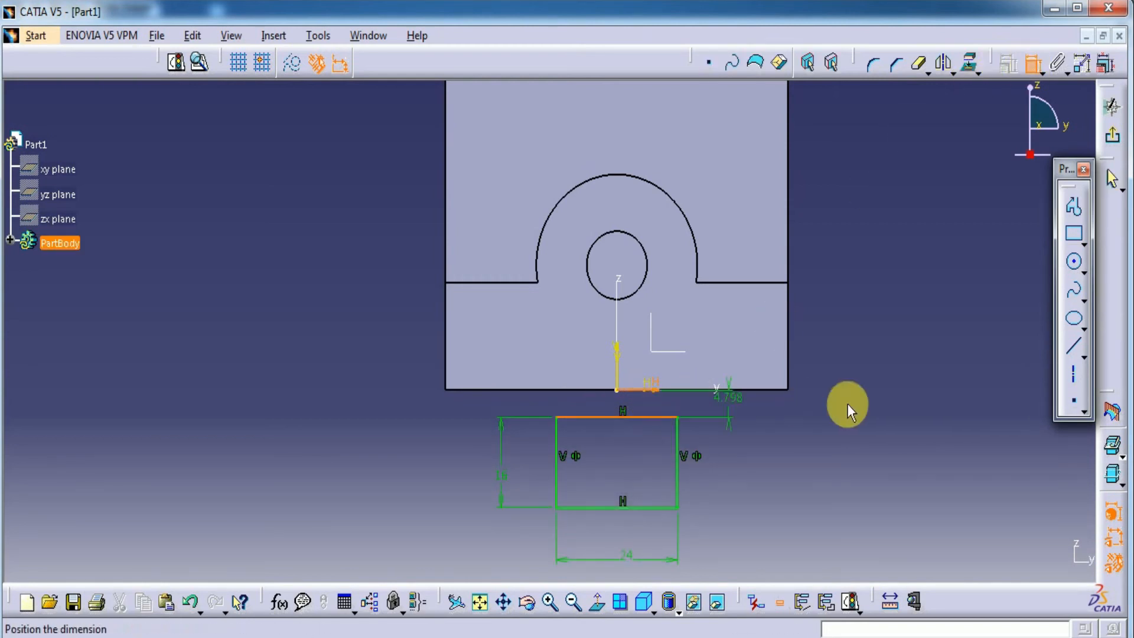
right_click(851, 396)
click(922, 509)
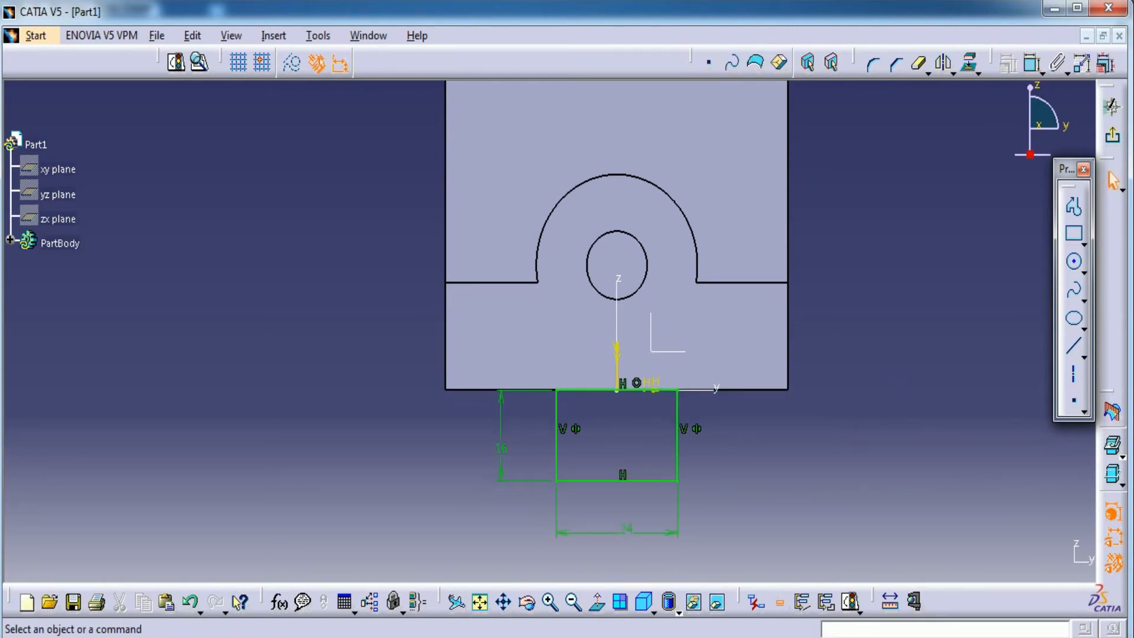
After checking the depth on the Windows Photo Viewer drawing, exit the sketch and pad the rectangle 38 mm in the reversed direction
key(alt+Tab)
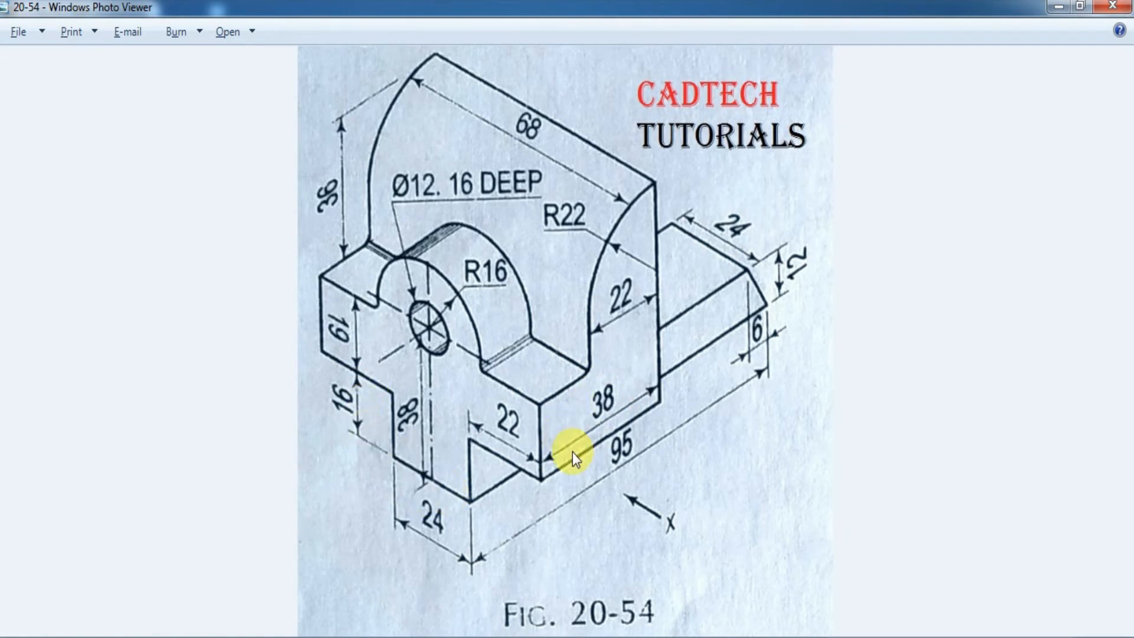
key(alt+Tab)
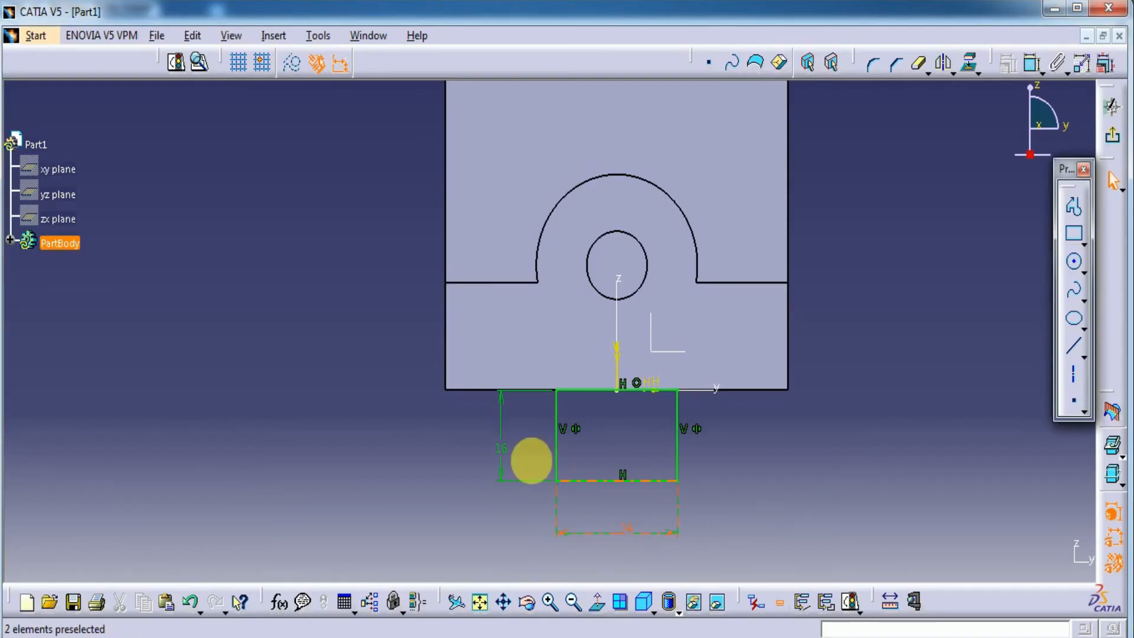
click(1112, 106)
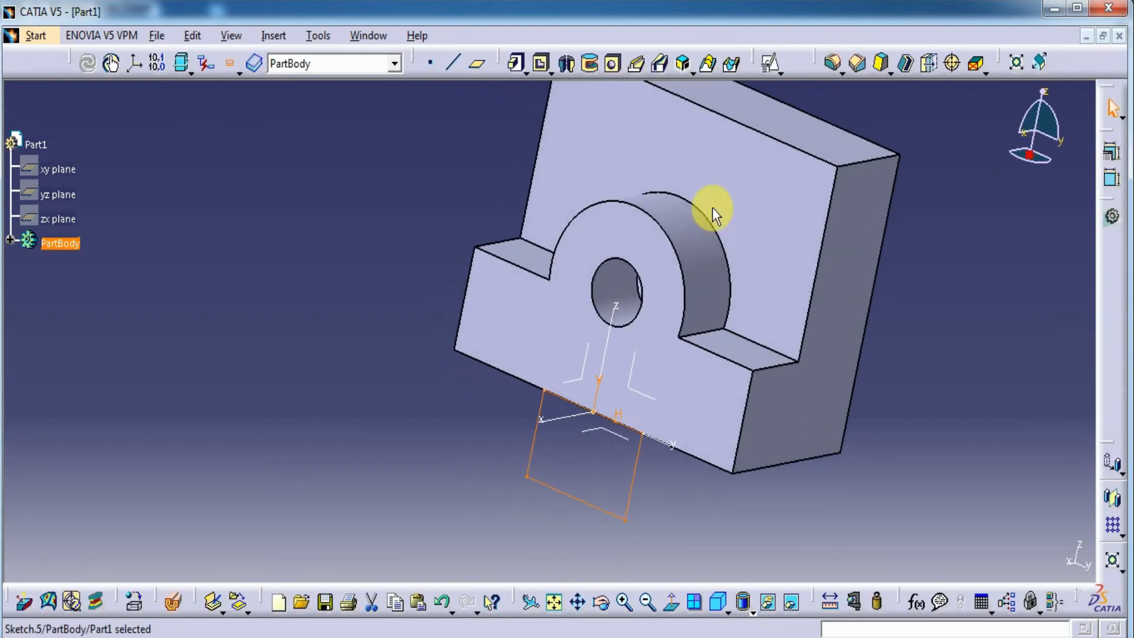
click(518, 65)
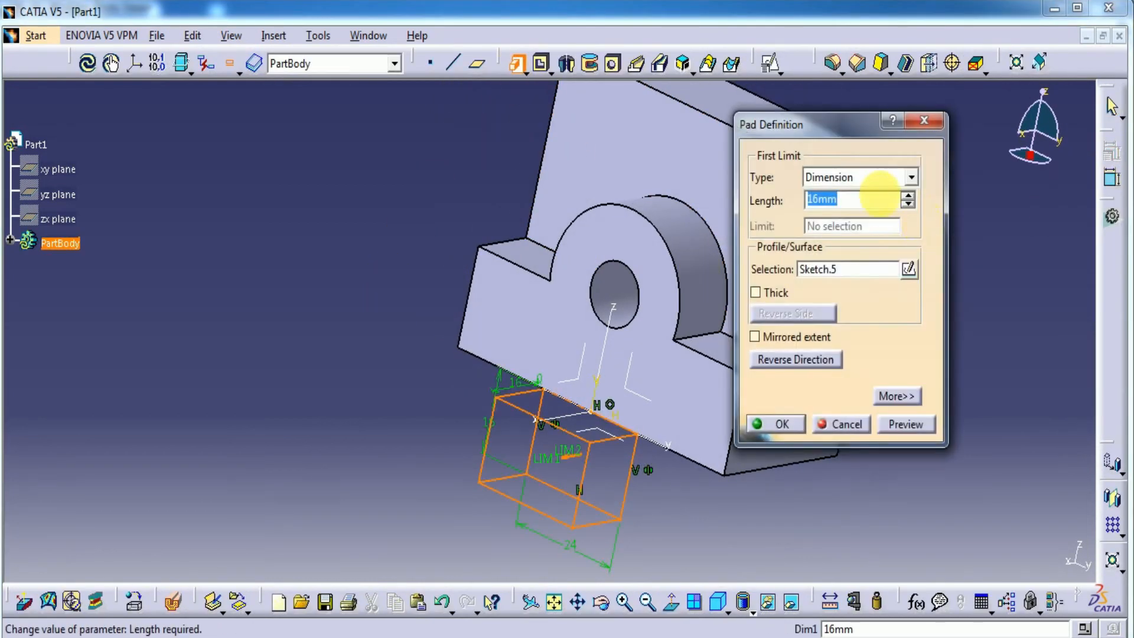
text(38)
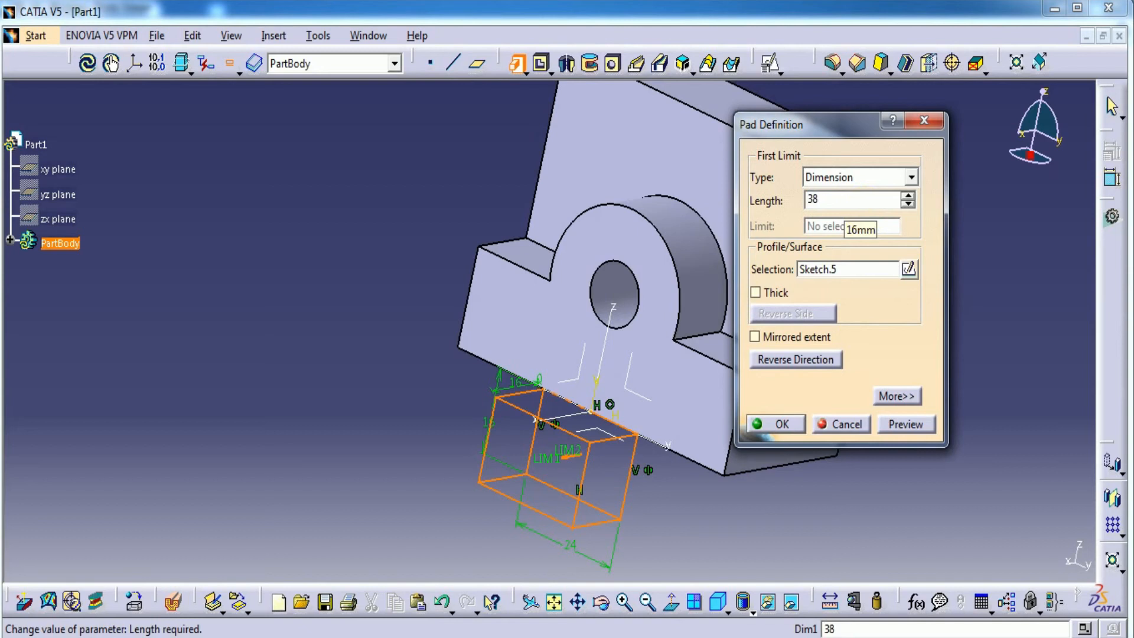
click(827, 360)
click(898, 424)
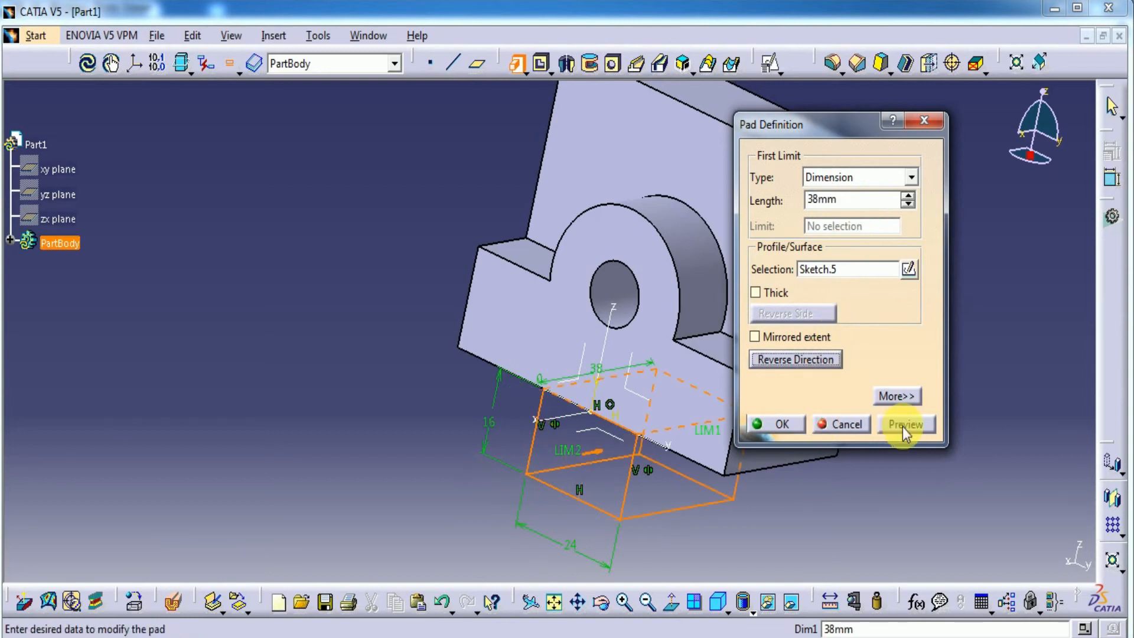
middle_drag(839, 417, 700, 496)
middle_drag(786, 449, 770, 409)
Check the rear tongue's dimensions on the drawing in Windows Photo Viewer and return to the CATIA model
key(alt+Tab)
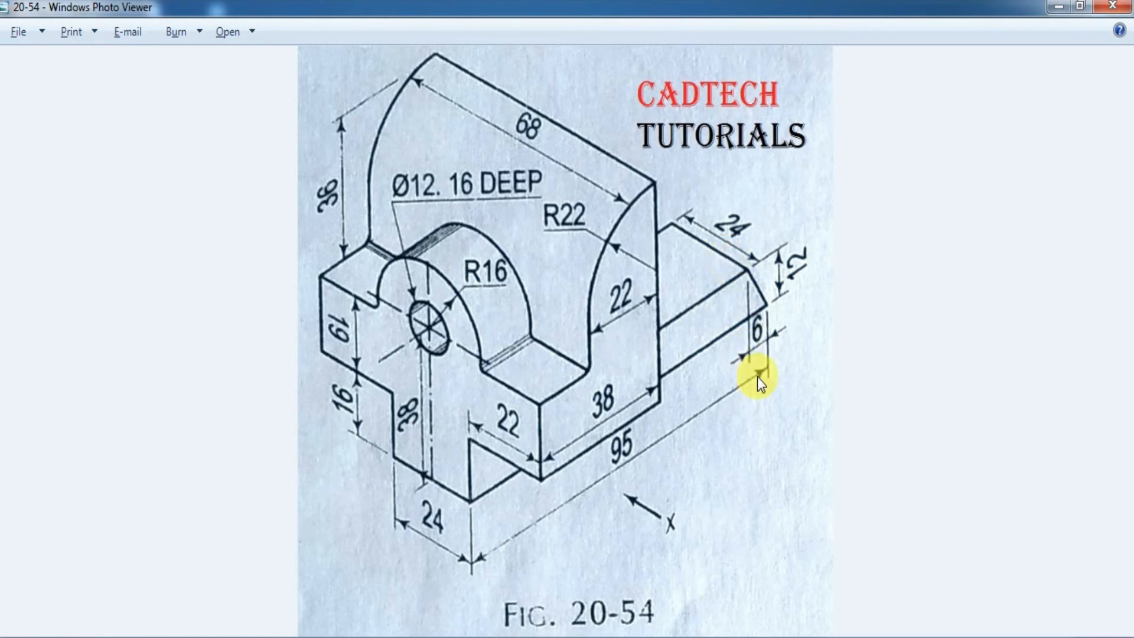
key(alt+Tab)
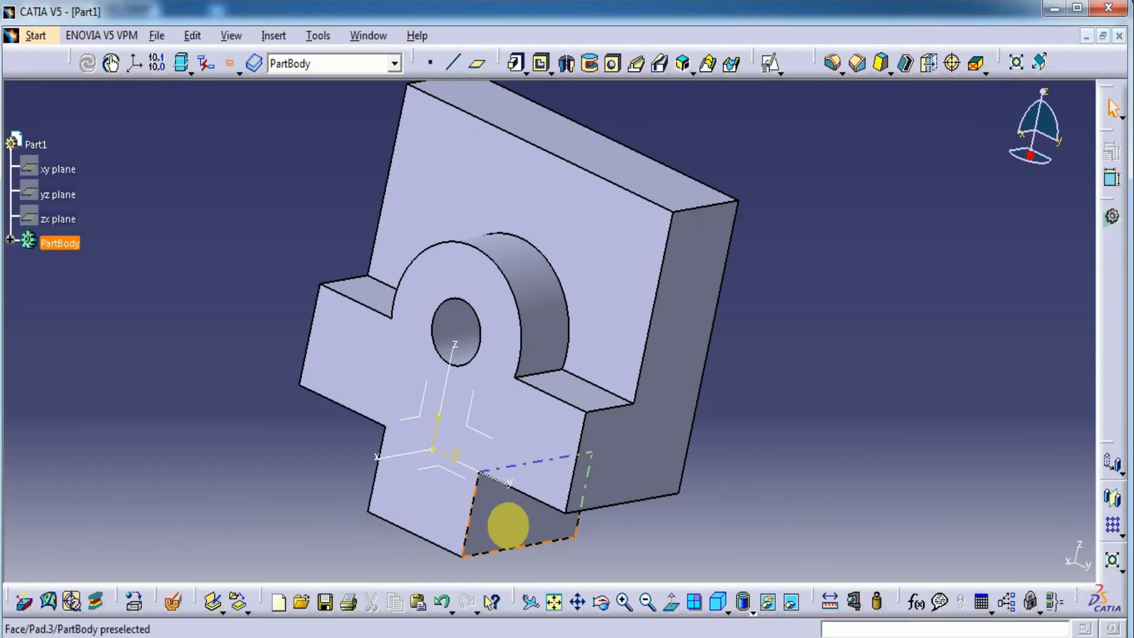
Start a positioned sketch on the body's front face and sketch a horizontal rectangle just below the lower rib
click(458, 514)
click(769, 63)
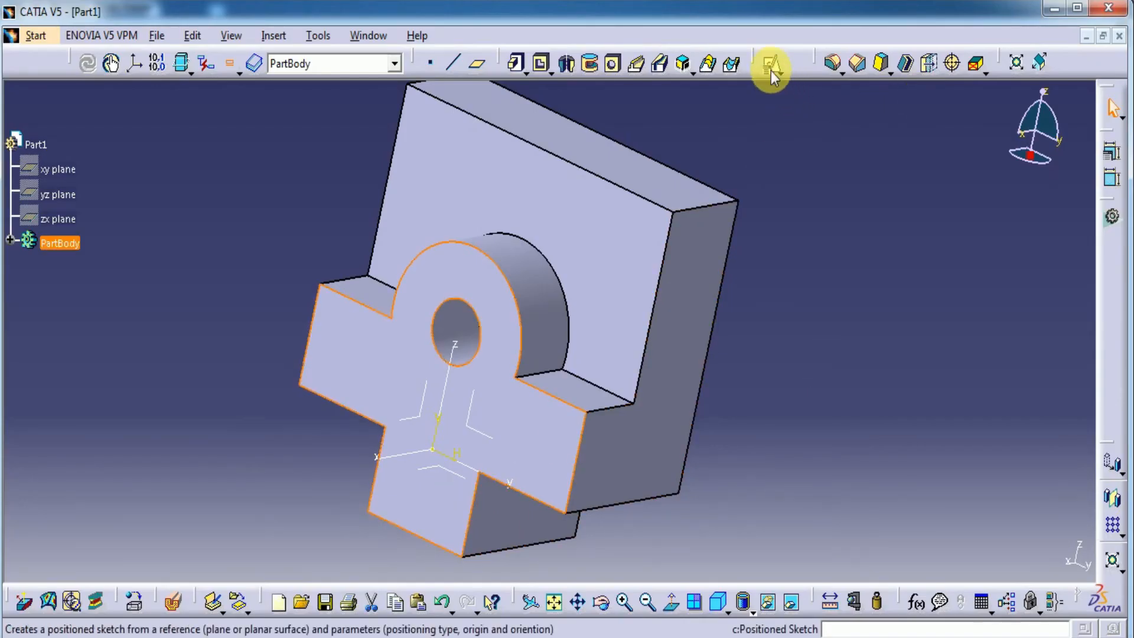
click(1004, 552)
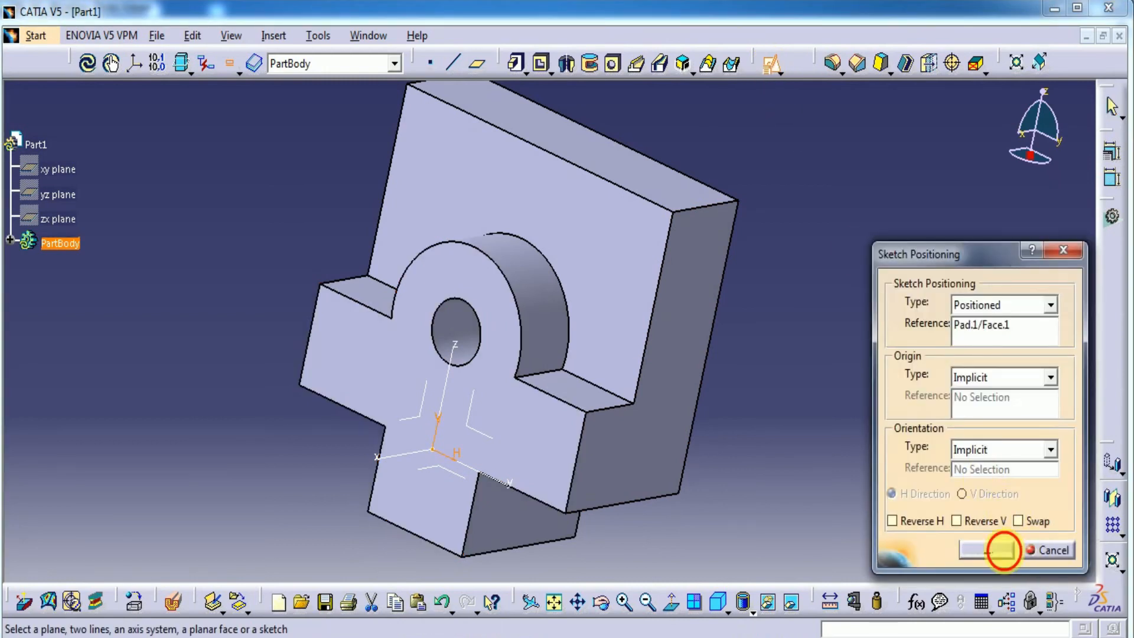
middle_drag(981, 375, 1005, 357)
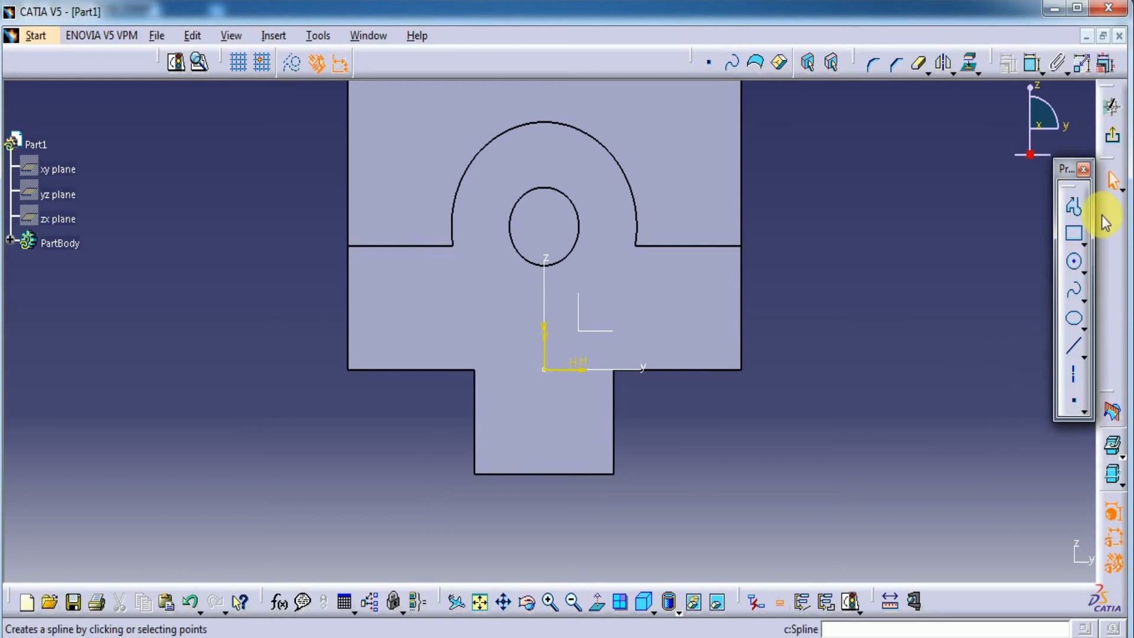
click(1074, 233)
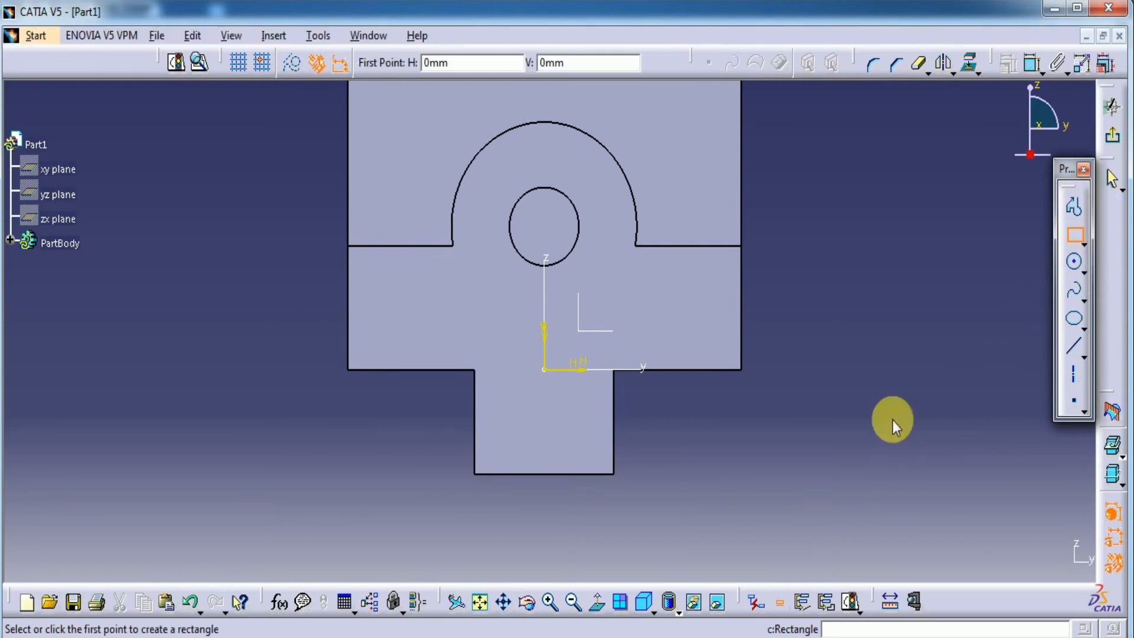
click(481, 508)
click(645, 556)
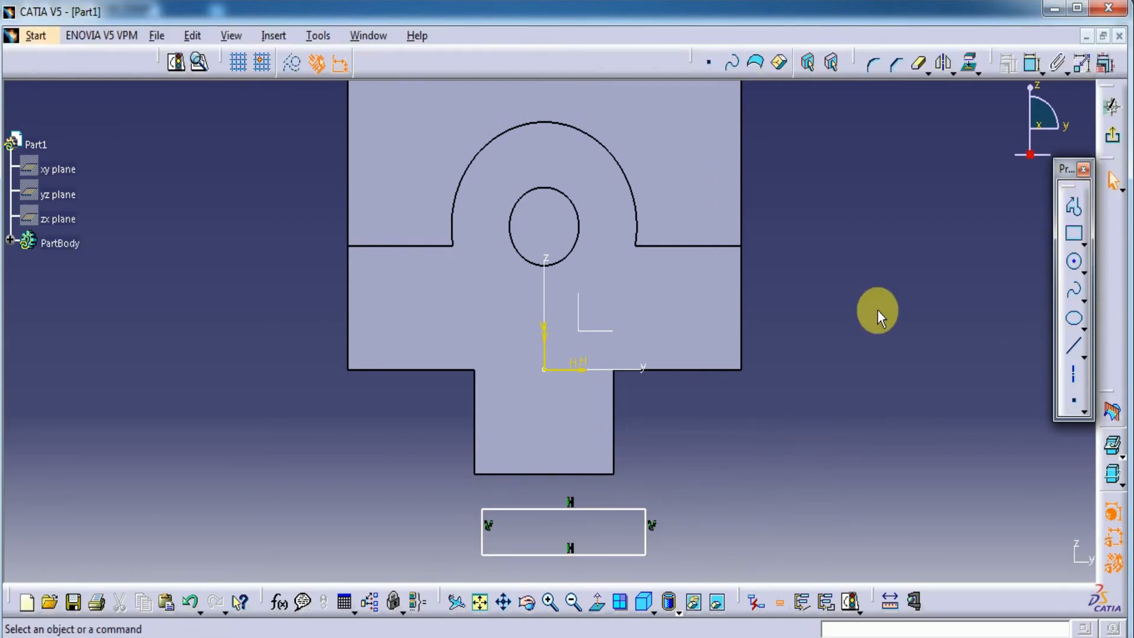
Make the rectangle's upper edge coincident with the lower edge of the rib
click(1032, 63)
click(603, 509)
click(597, 473)
right_click(782, 472)
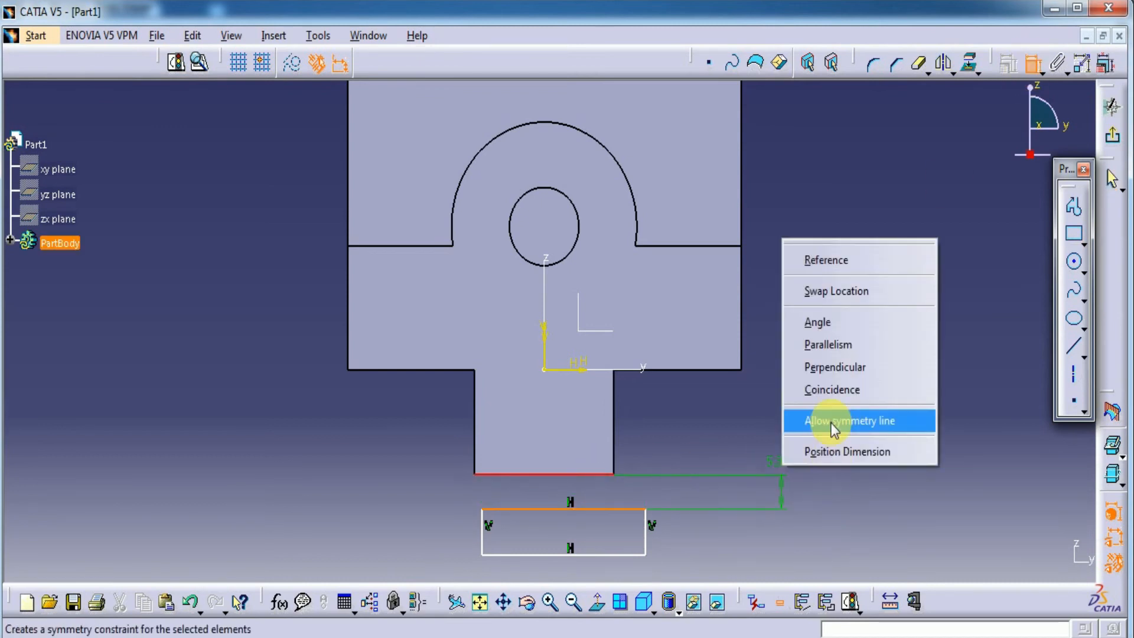
click(824, 387)
Make the rectangle's two vertical sides coincident with the corresponding side edges of the rib
click(482, 496)
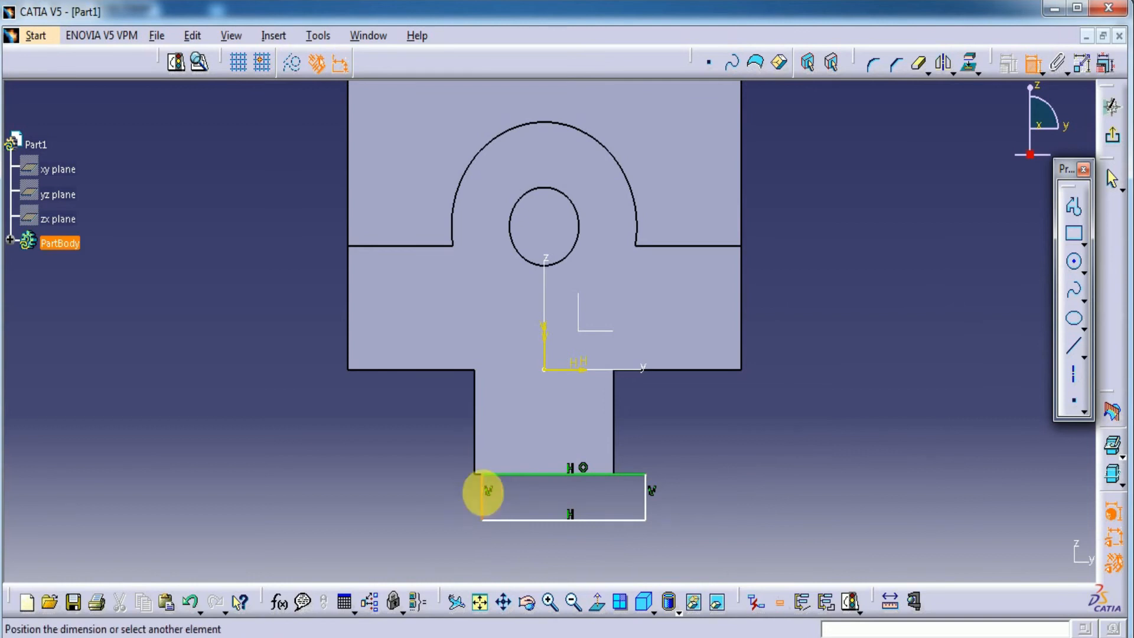
click(475, 450)
right_click(381, 465)
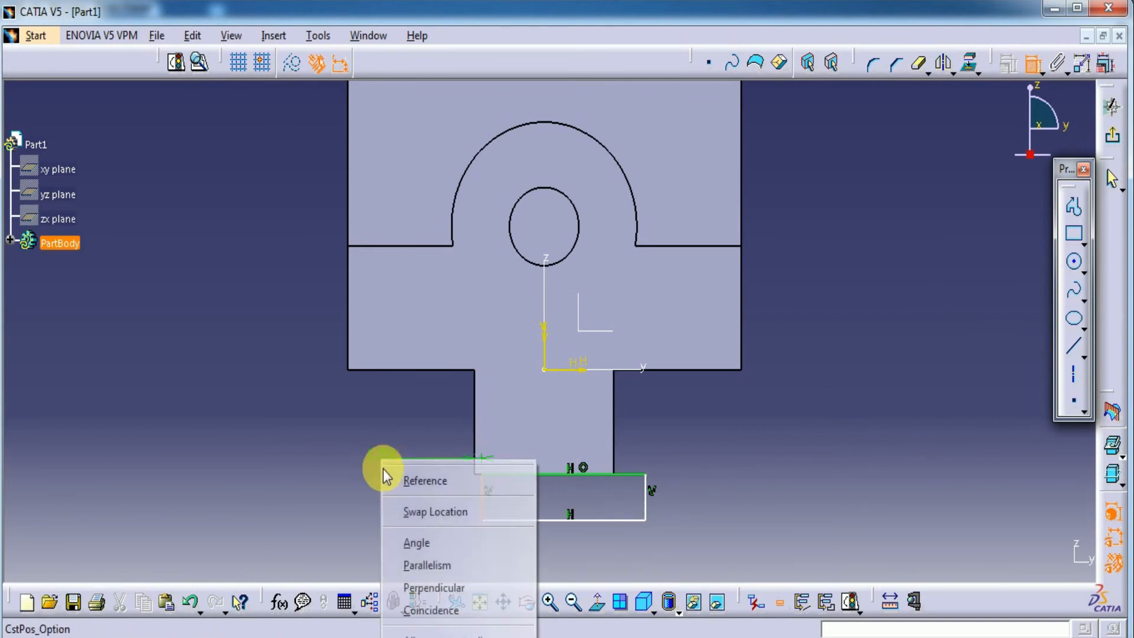
click(424, 611)
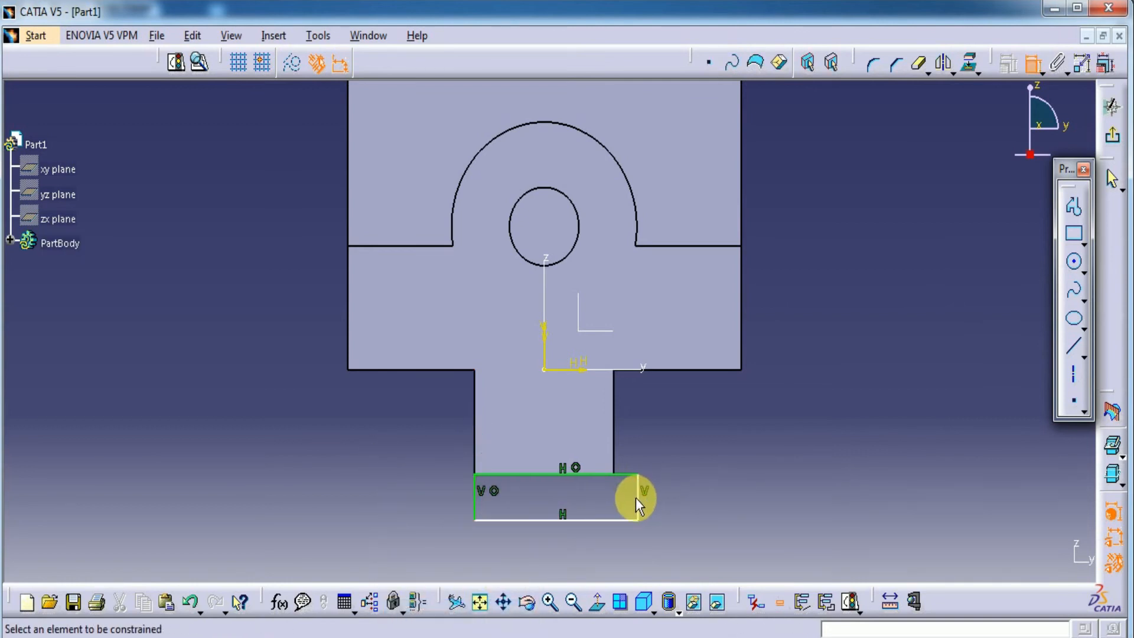
click(638, 503)
click(613, 446)
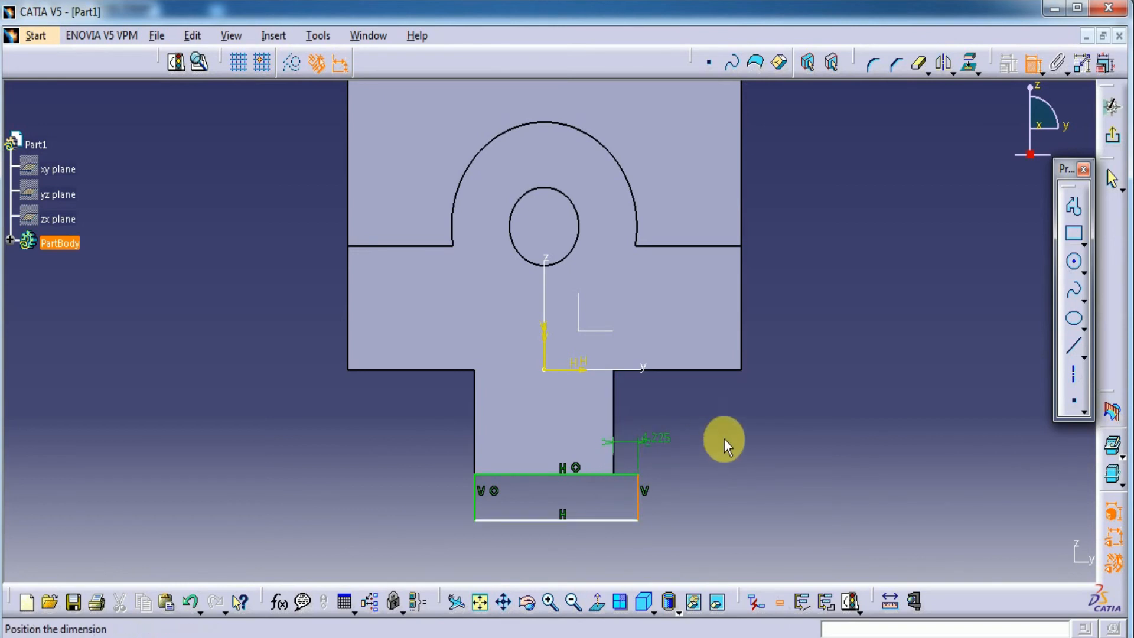
right_click(725, 446)
click(774, 587)
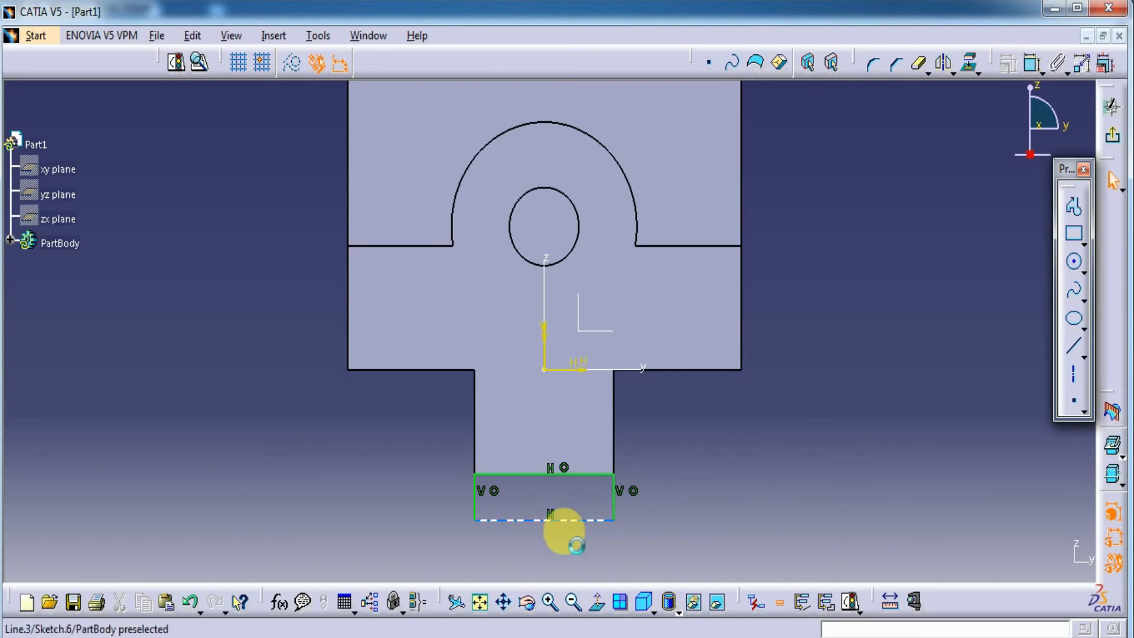
Move the rectangle's free horizontal edge above the rib's lower edge and set the rectangle's height to 12 mm
drag(569, 519, 585, 440)
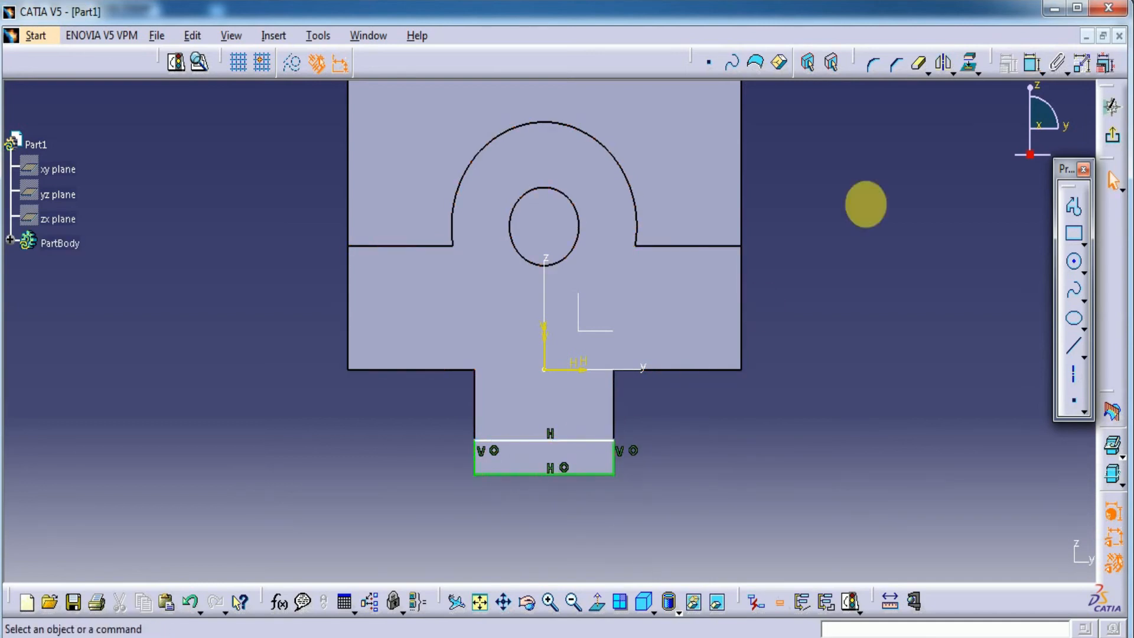
click(1029, 70)
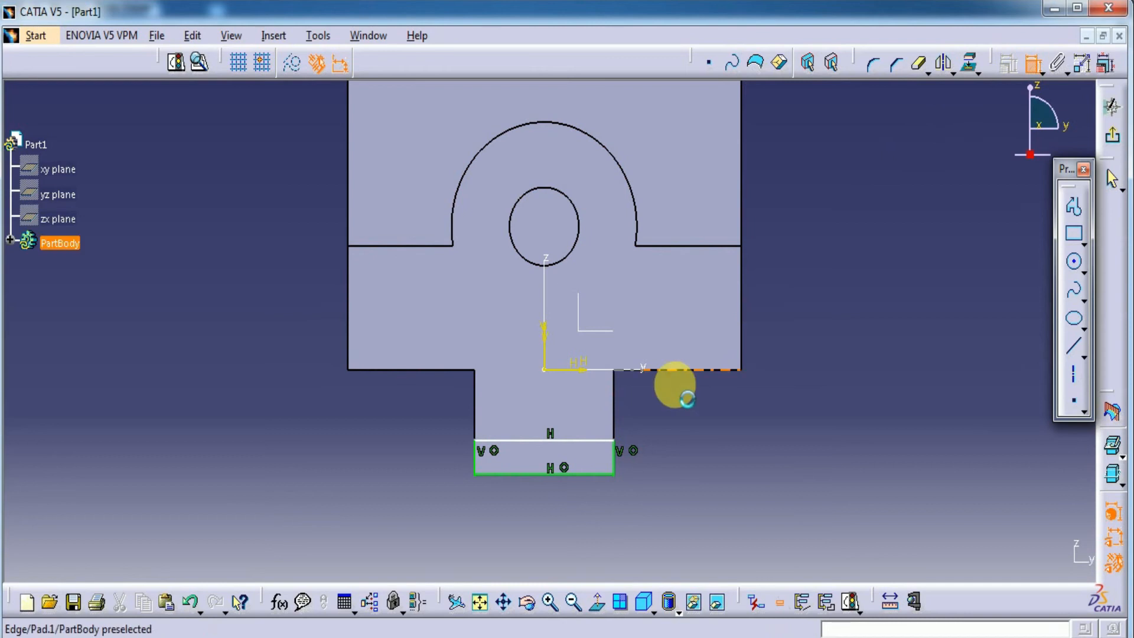
click(584, 441)
click(587, 473)
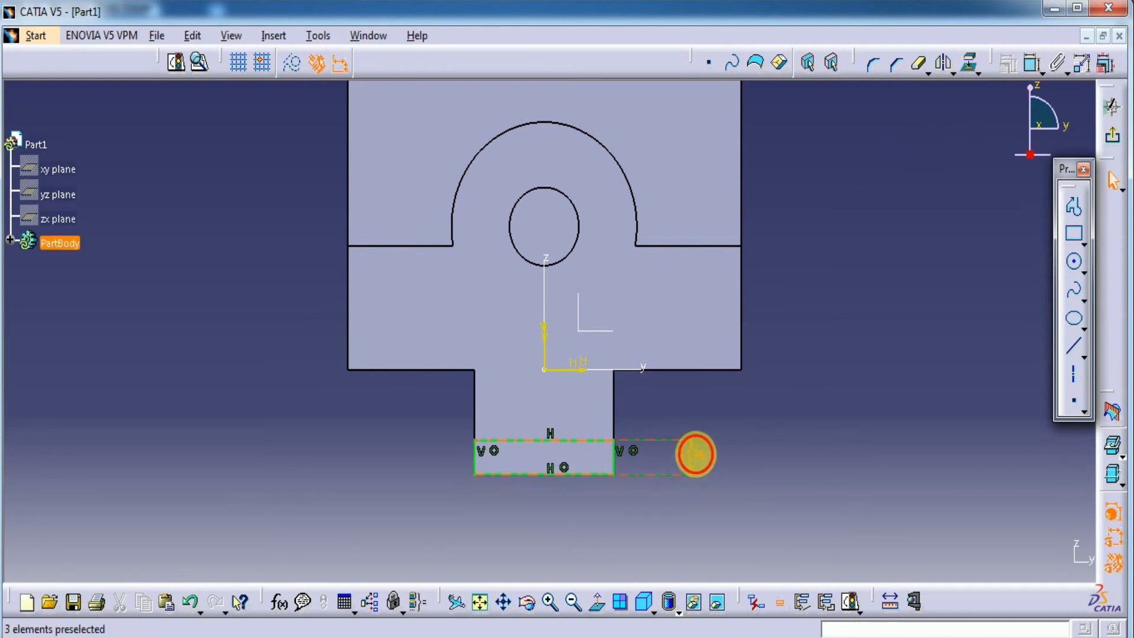
double_click(692, 459)
text(1)
key(Return)
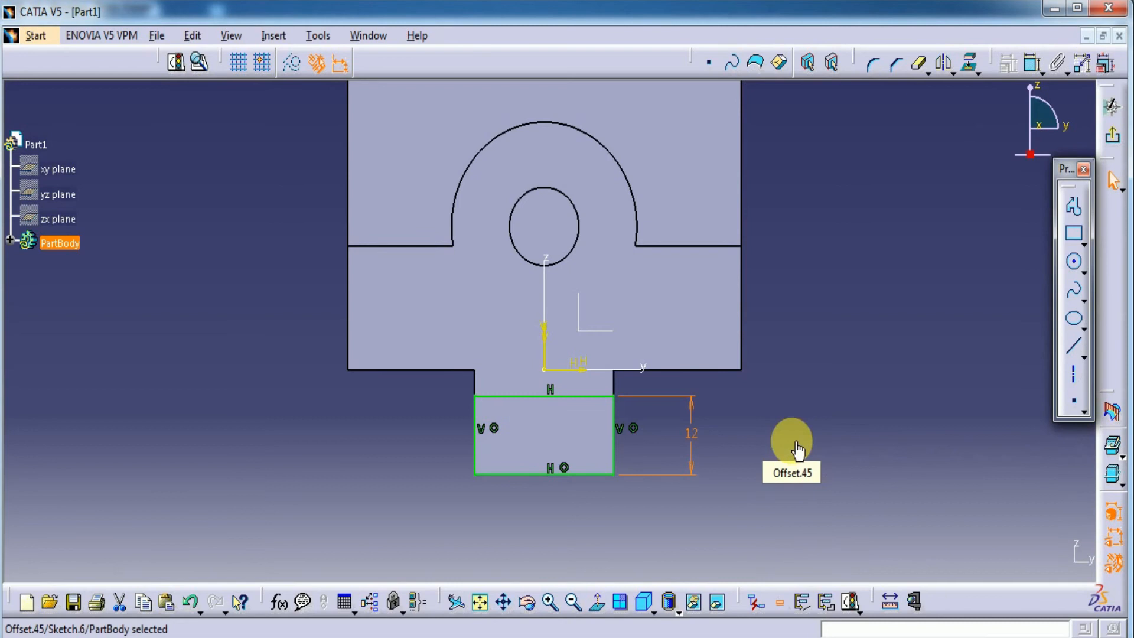
Exit the sketch and pad the rectangle 95 mm in the reversed direction to form the rear tongue
click(1112, 136)
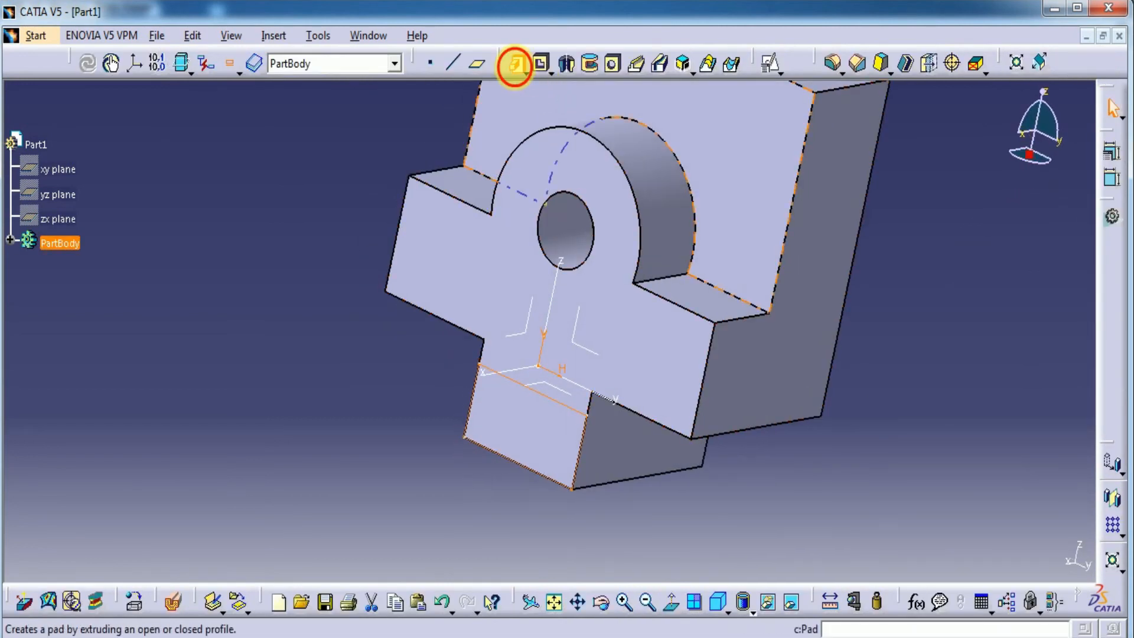
click(516, 62)
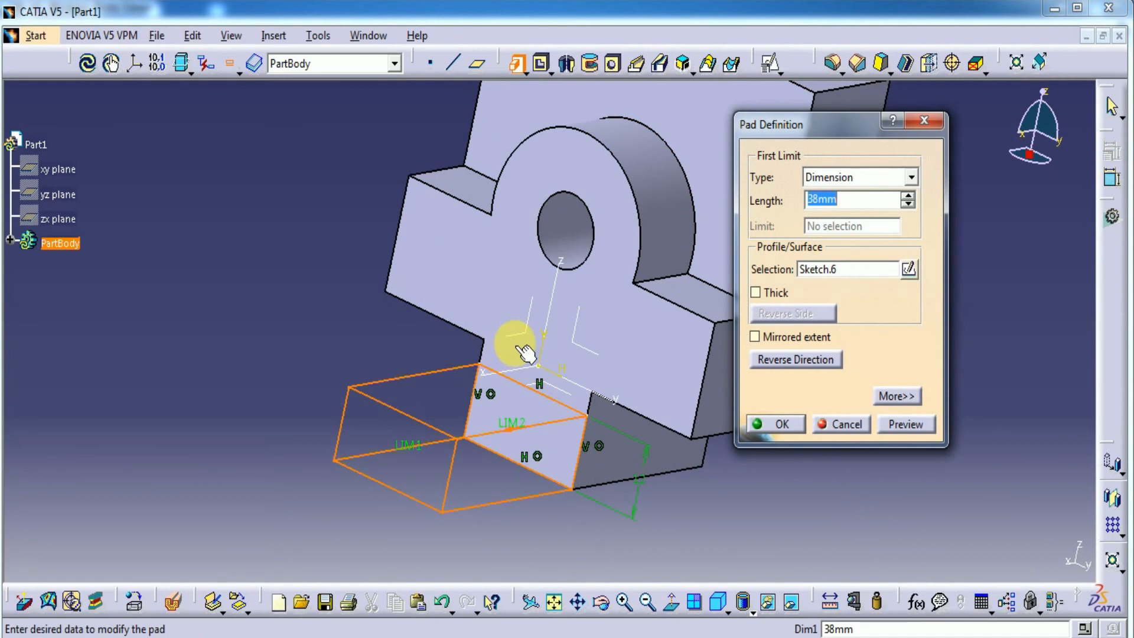
text(95)
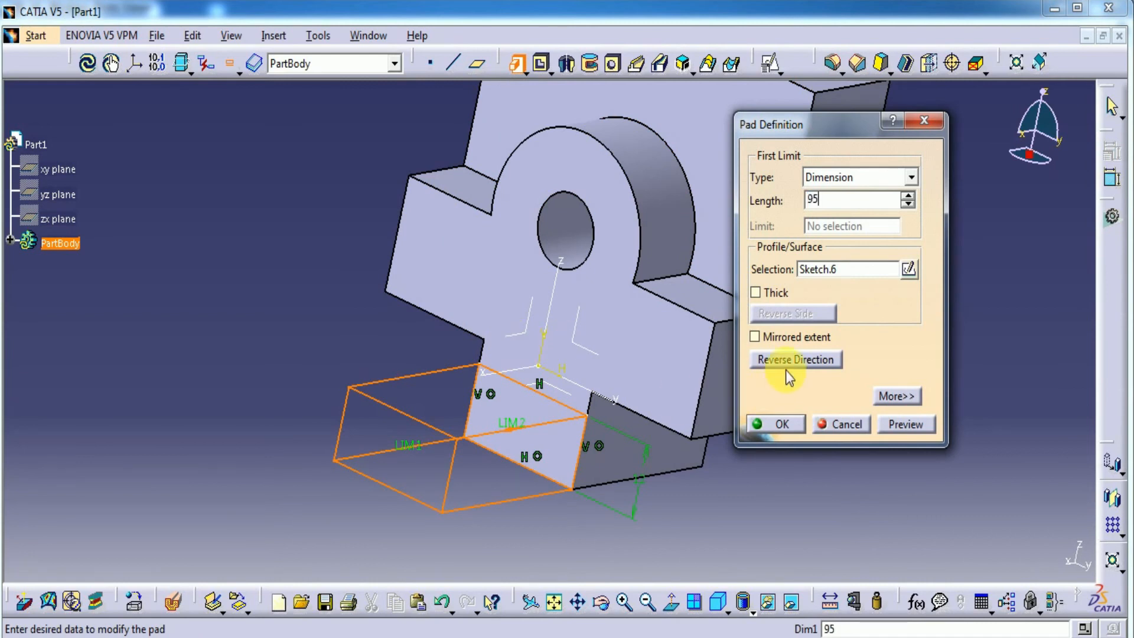
click(781, 359)
middle_drag(476, 372, 173, 378)
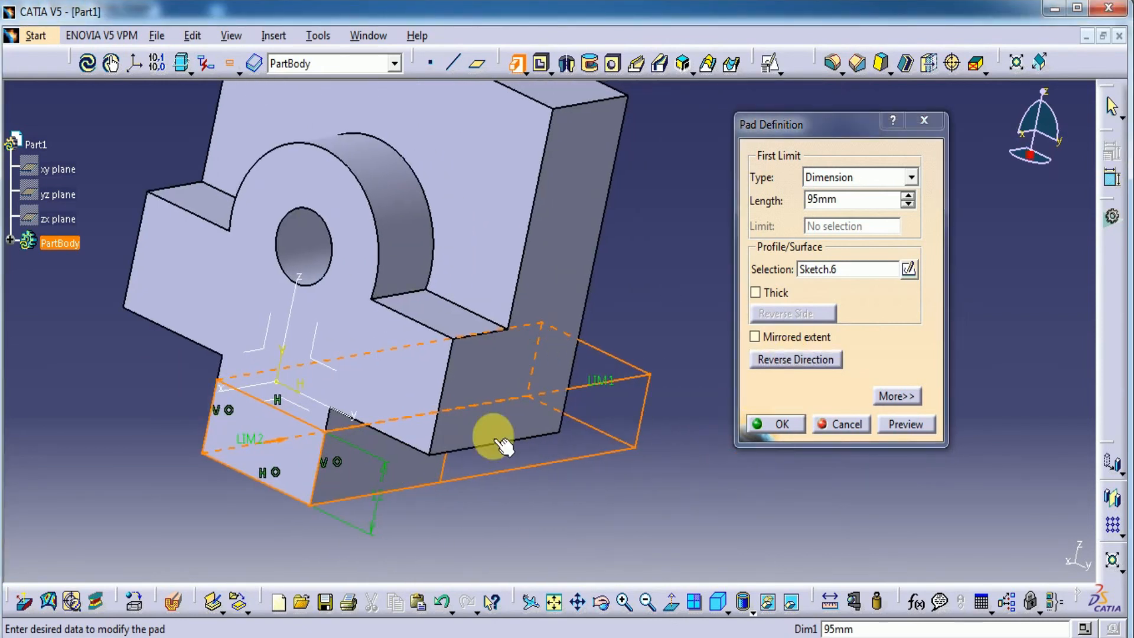
click(773, 425)
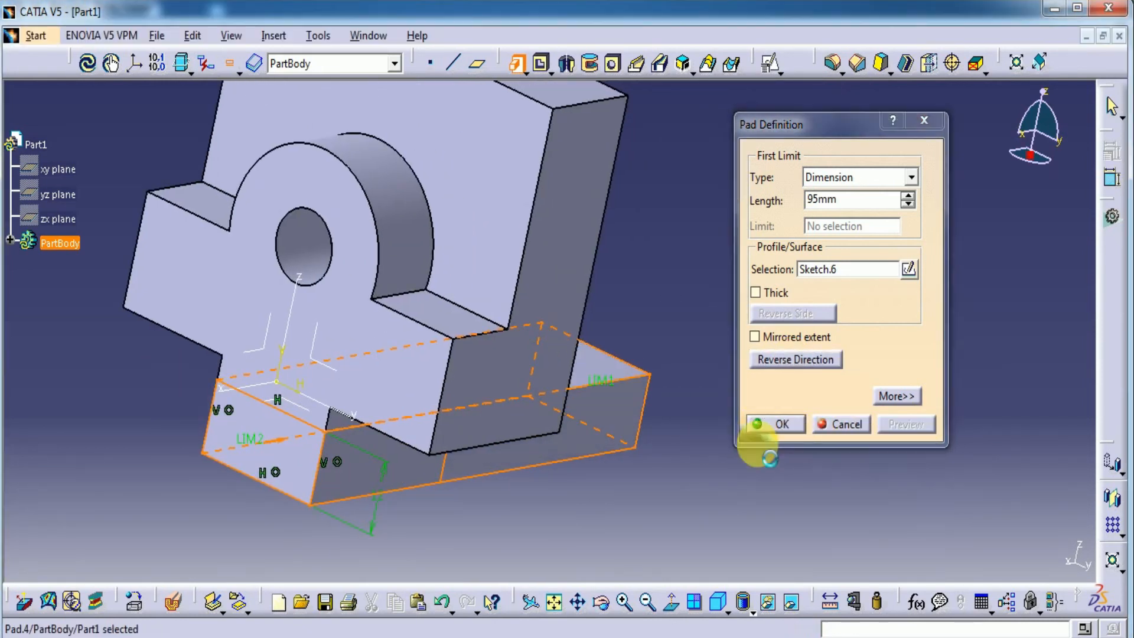
Start a chamfer in Length1/Length2 mode on the upper edge of the tongue's rear end
middle_drag(792, 410, 624, 378)
middle_drag(766, 272, 516, 149)
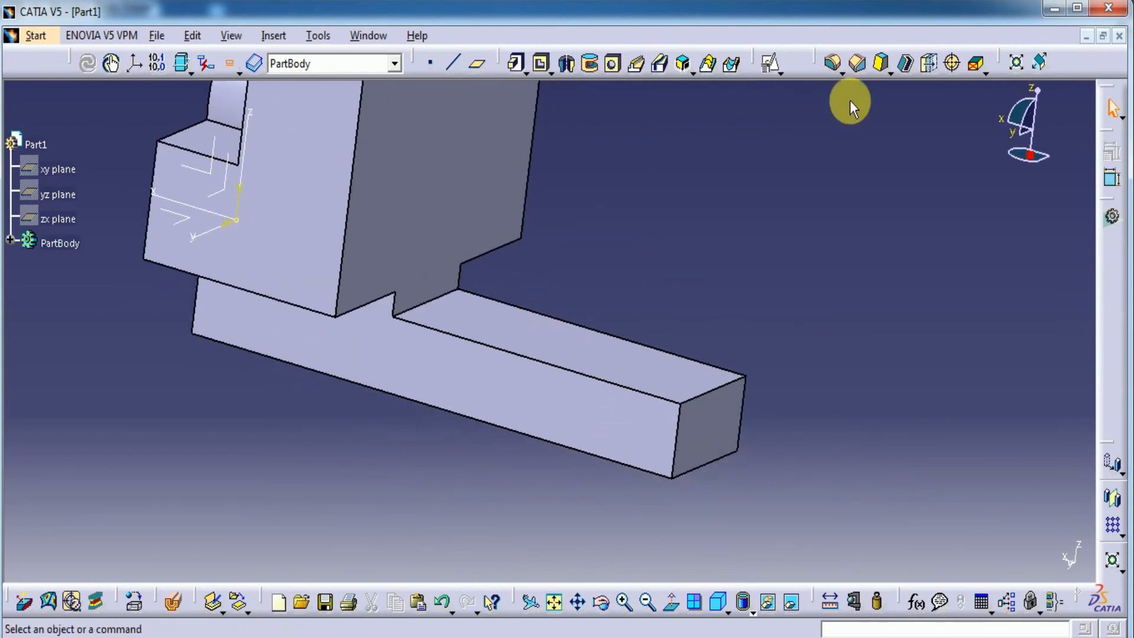
click(857, 63)
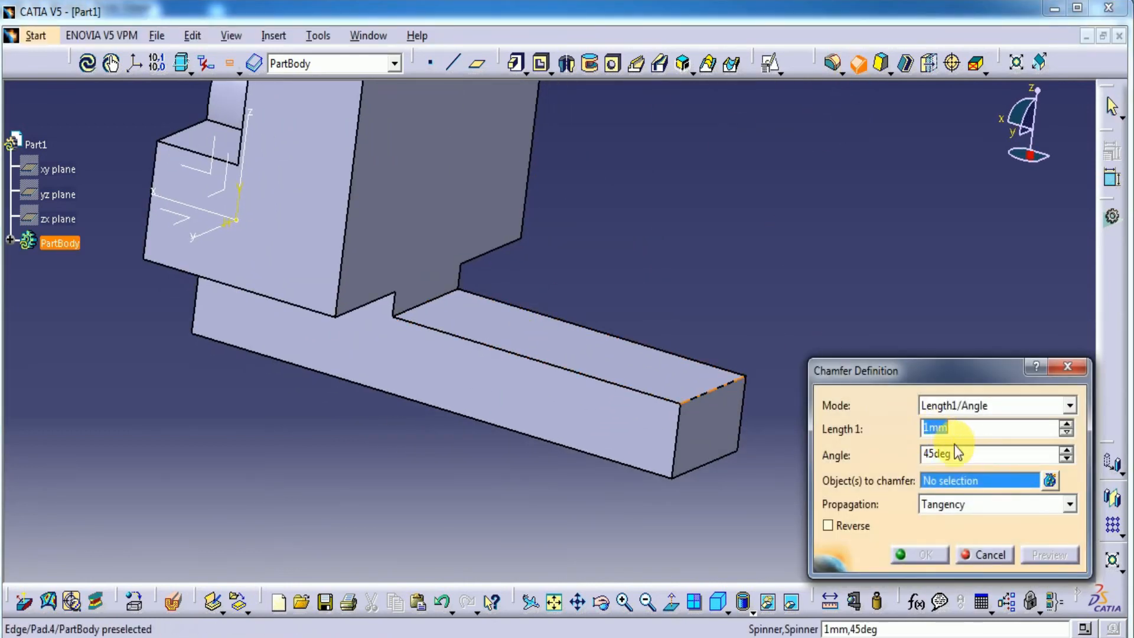
click(1002, 405)
click(989, 440)
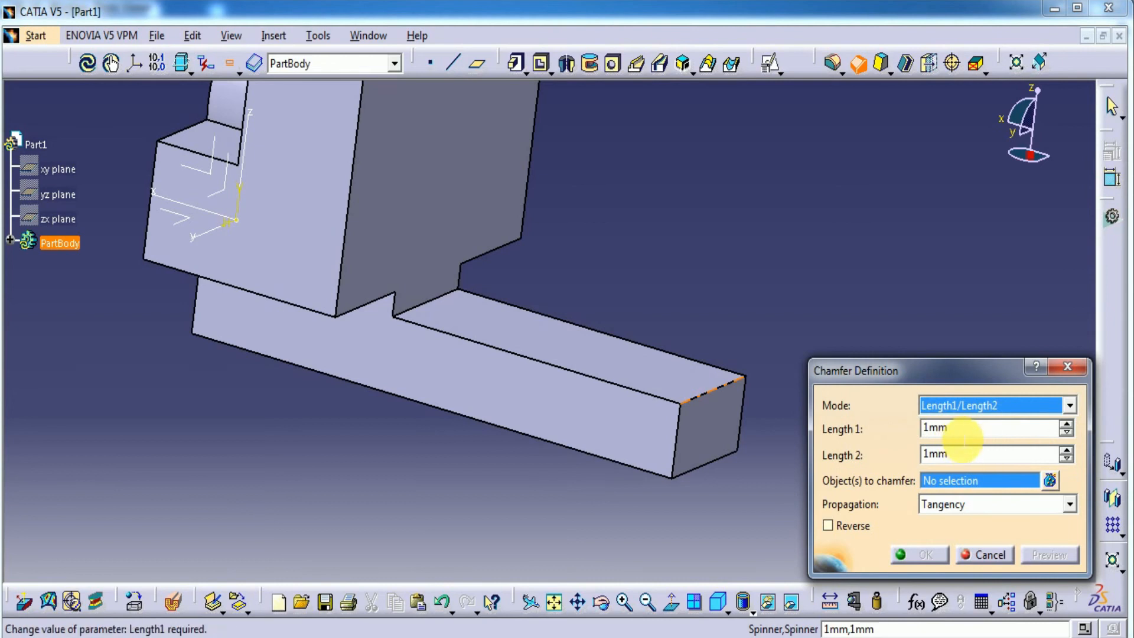
key(Tab)
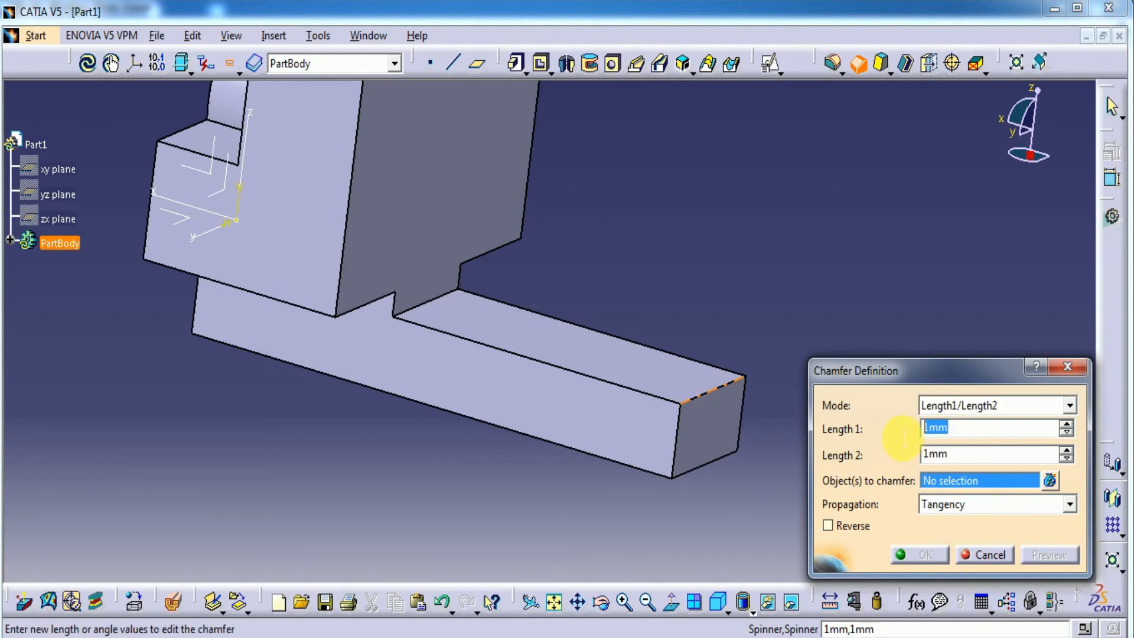
click(714, 391)
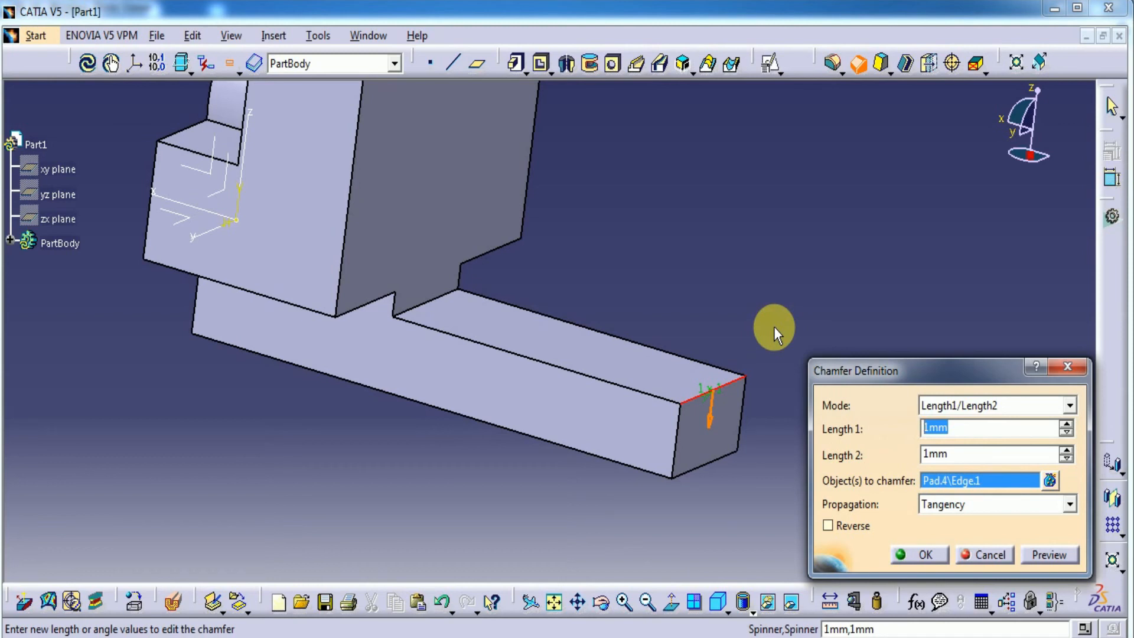
Set the chamfer's Length 1 to 0.1 mm and Length 2 to 6 mm, and preview it
text(0)
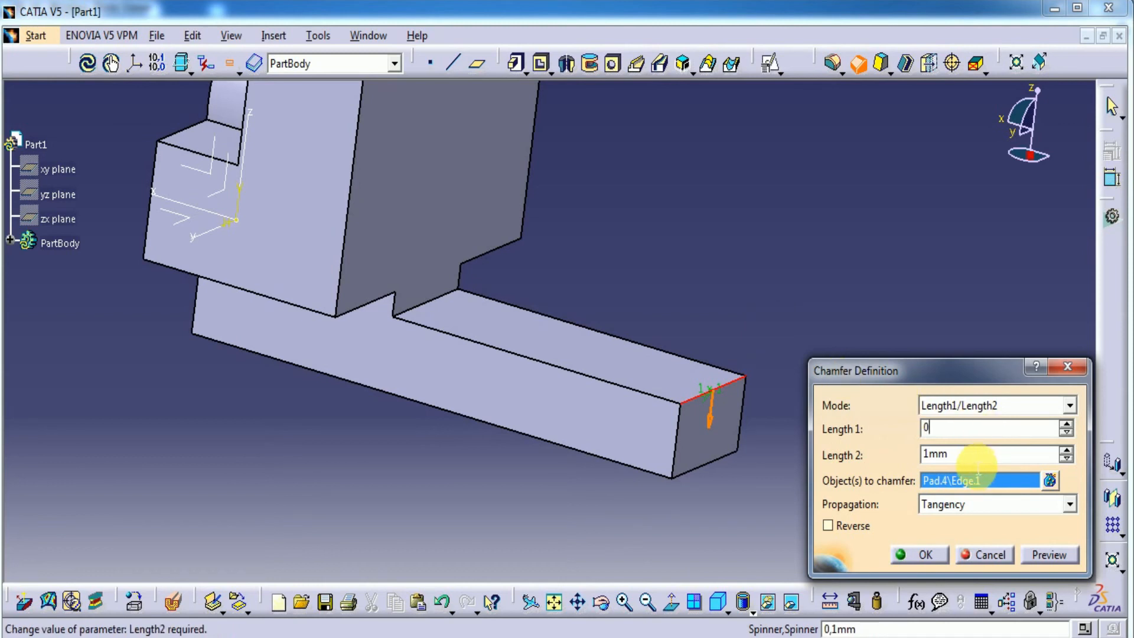
click(698, 380)
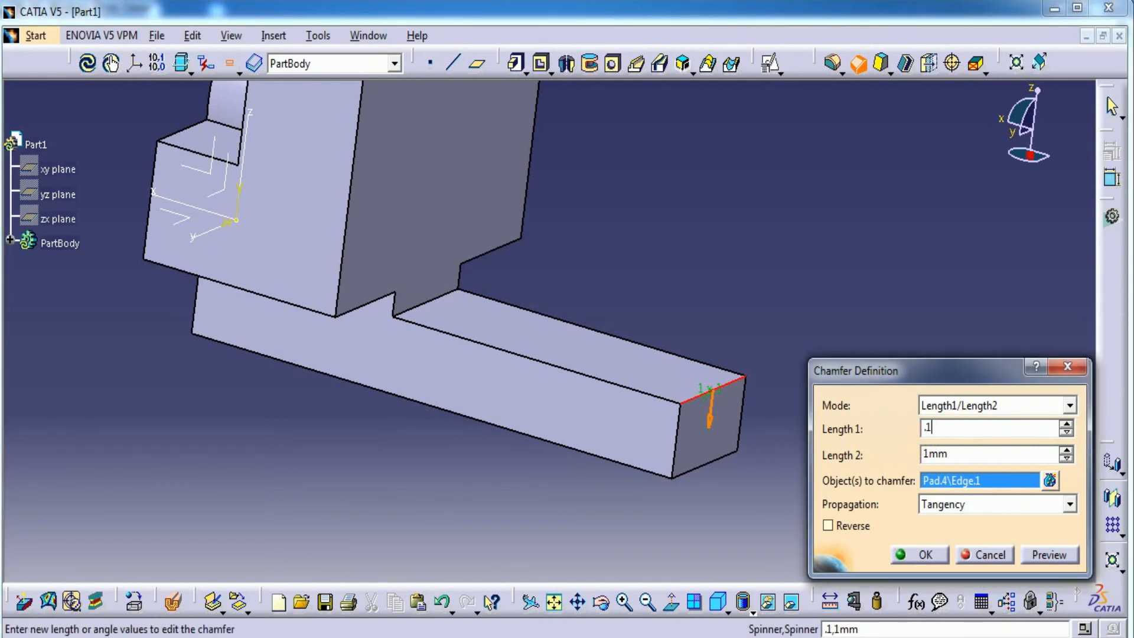
text(.1)
key(Tab)
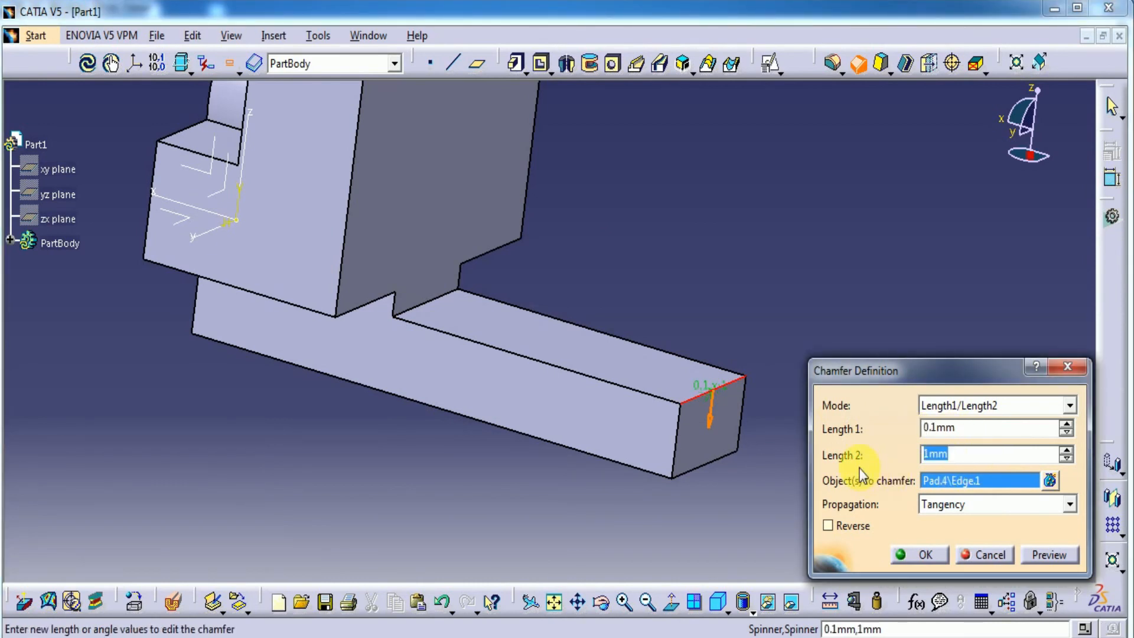
text(6)
click(1067, 554)
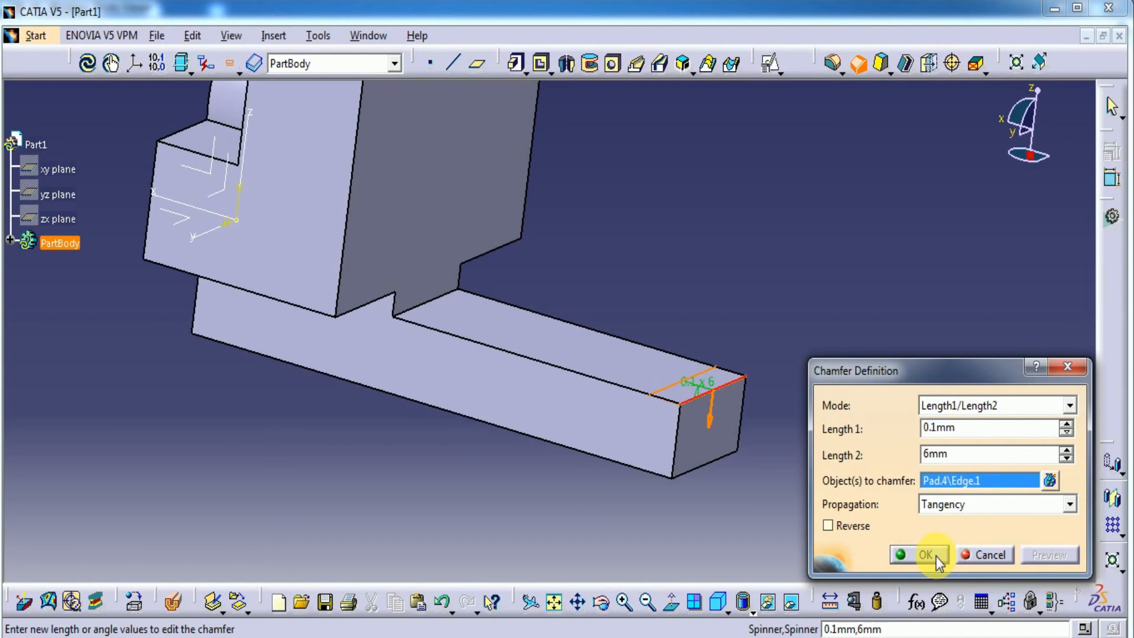
Set the chamfer's Length 1 to 12 mm and apply the chamfer
double_click(957, 428)
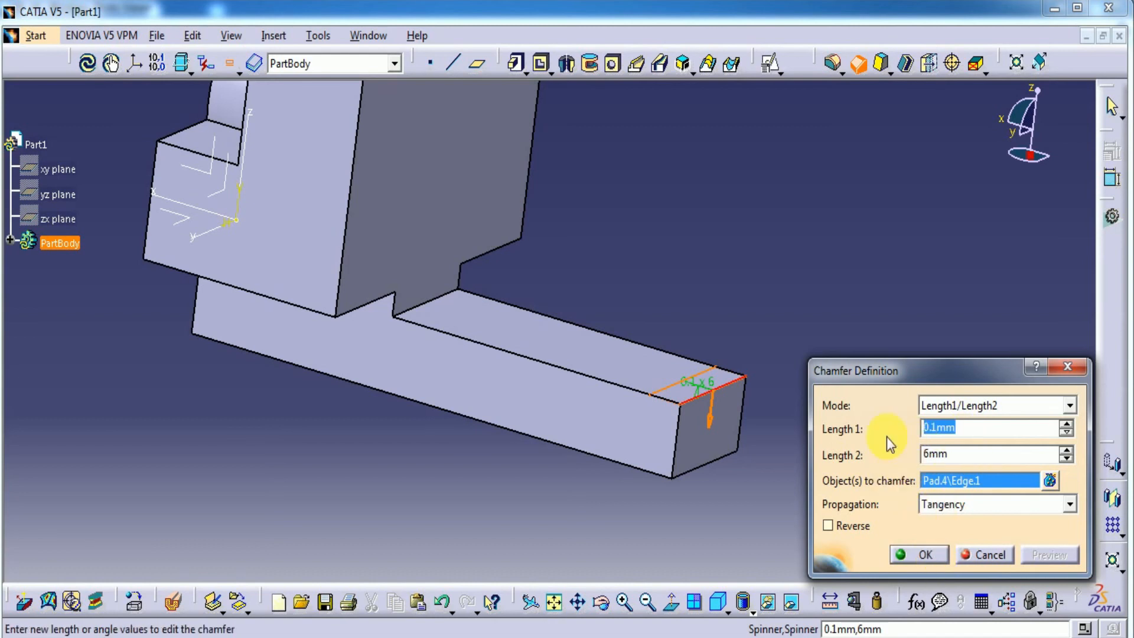
text(12)
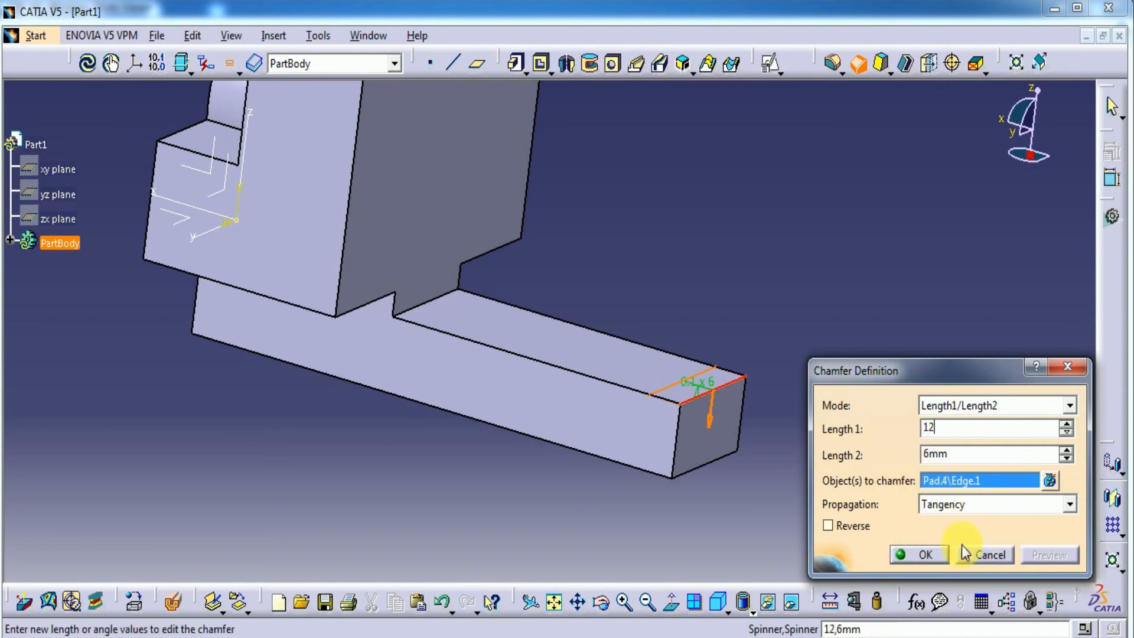
click(921, 554)
Compare the tongue's sloped end with the drawing in Windows Photo Viewer, return to CATIA and inspect the whole part
middle_drag(712, 516, 731, 458)
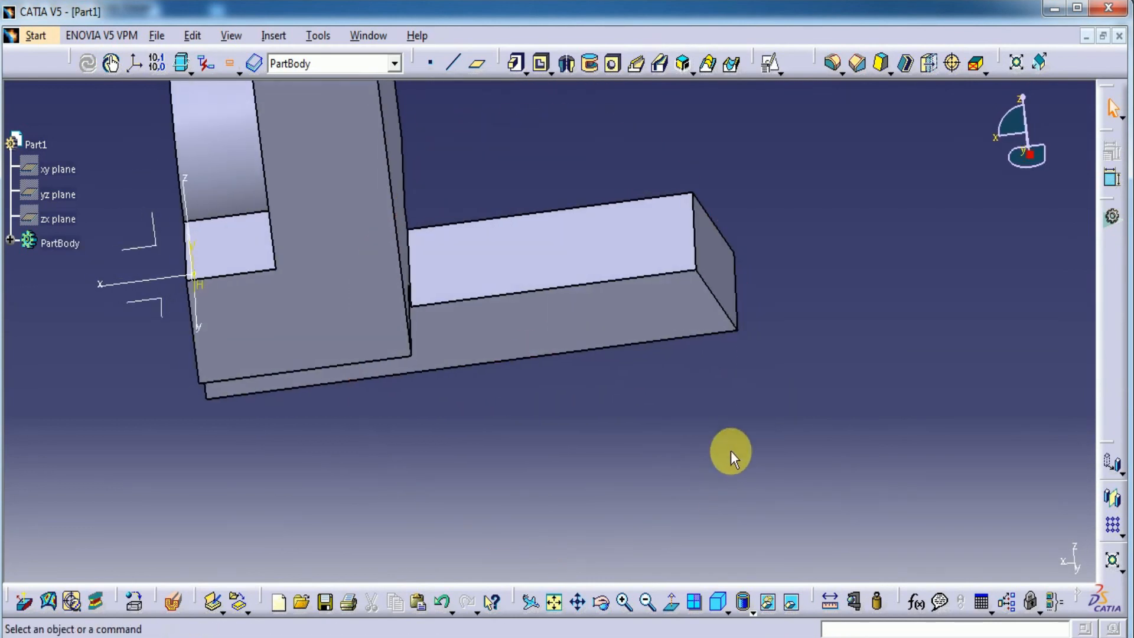
click(551, 636)
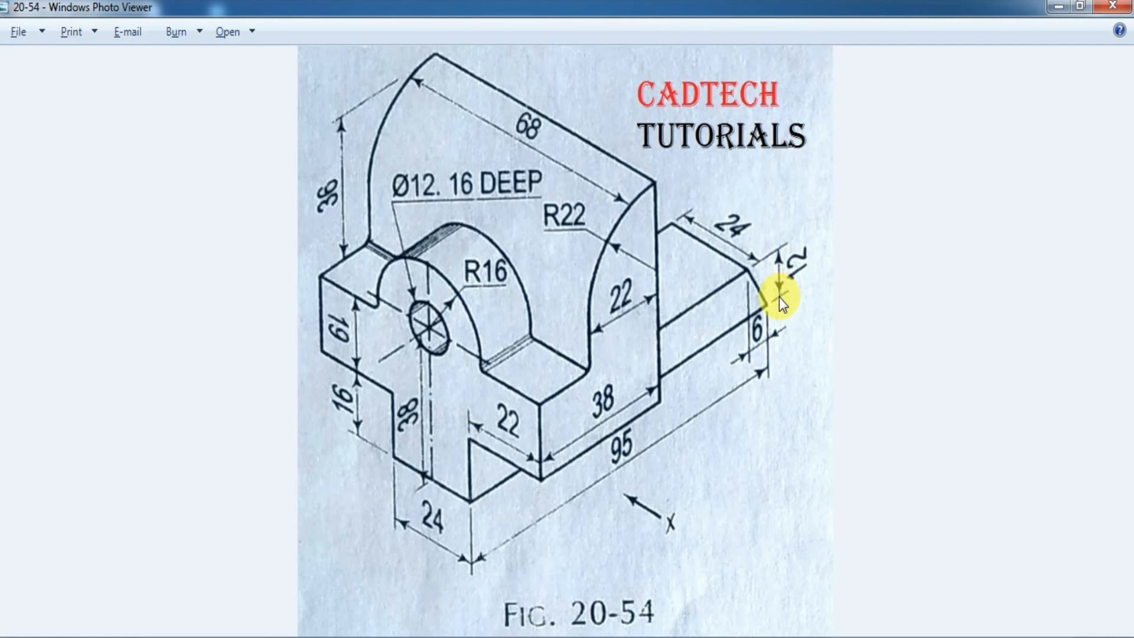
click(644, 637)
mouse_move(728, 423)
middle_down()
mouse_move(679, 361)
mouse_move(703, 457)
mouse_move(616, 435)
mouse_move(637, 405)
mouse_move(622, 417)
mouse_move(703, 481)
mouse_move(696, 455)
mouse_move(746, 463)
mouse_move(742, 516)
mouse_move(717, 405)
mouse_move(678, 433)
mouse_move(701, 462)
middle_up()
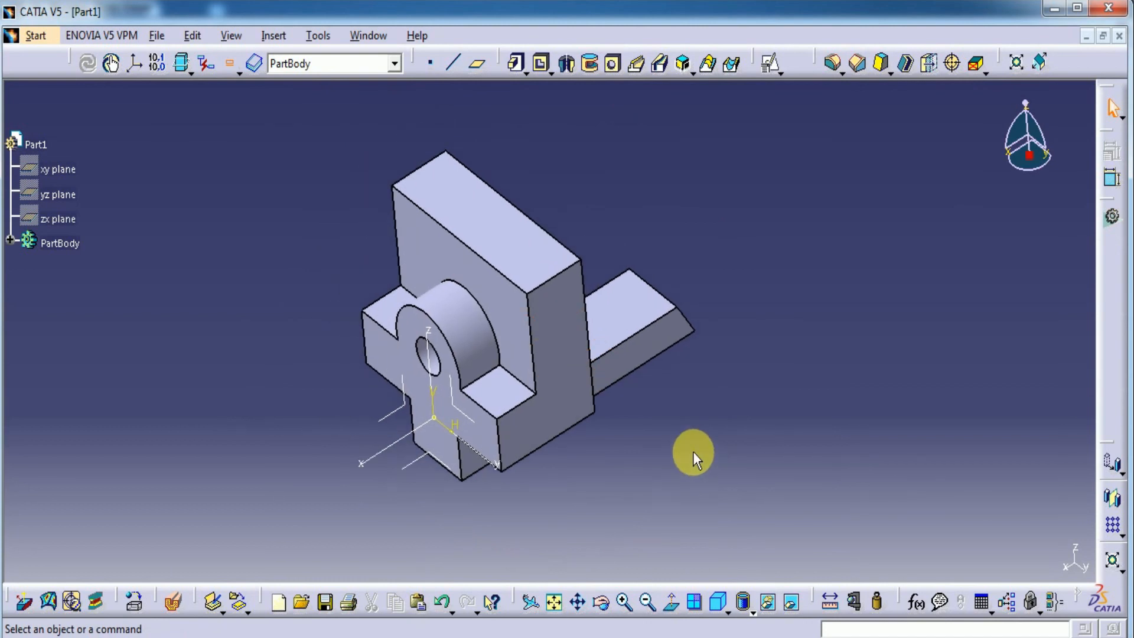
middle_drag(693, 451, 721, 467)
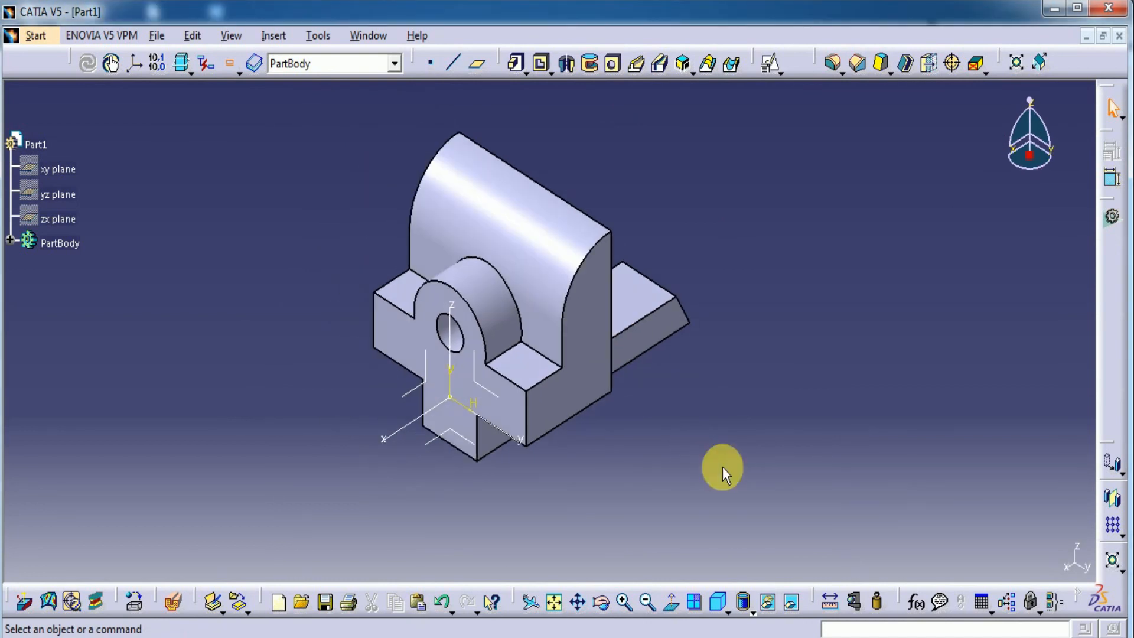
Open the PartBody's graphic properties and apply a light orange fill colour to the whole body
right_click(58, 193)
click(107, 277)
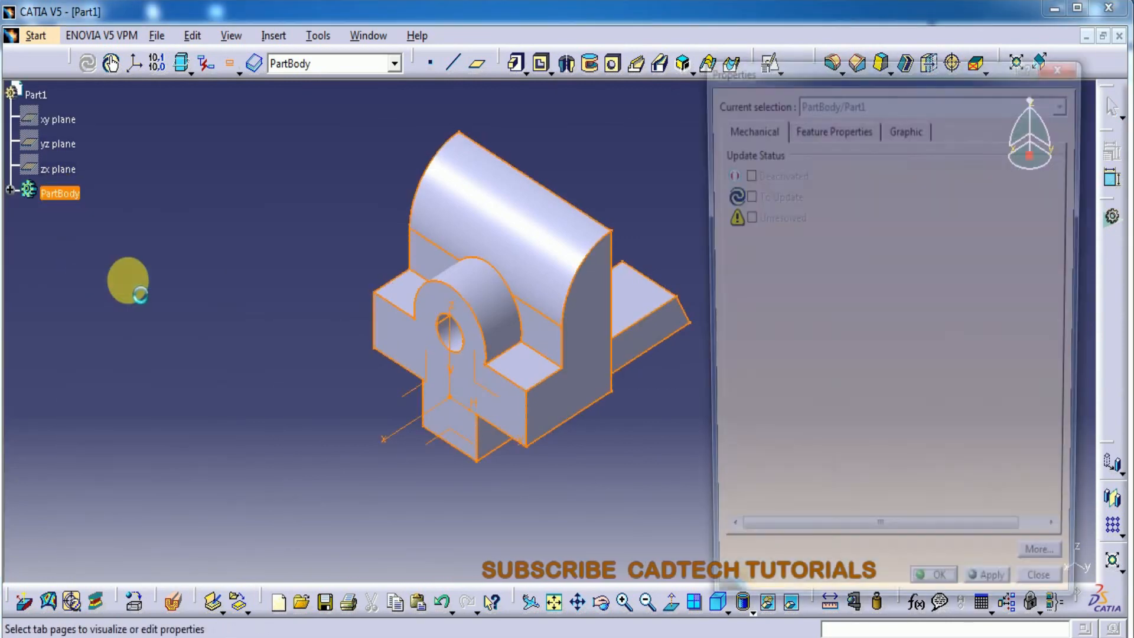
click(906, 128)
click(812, 183)
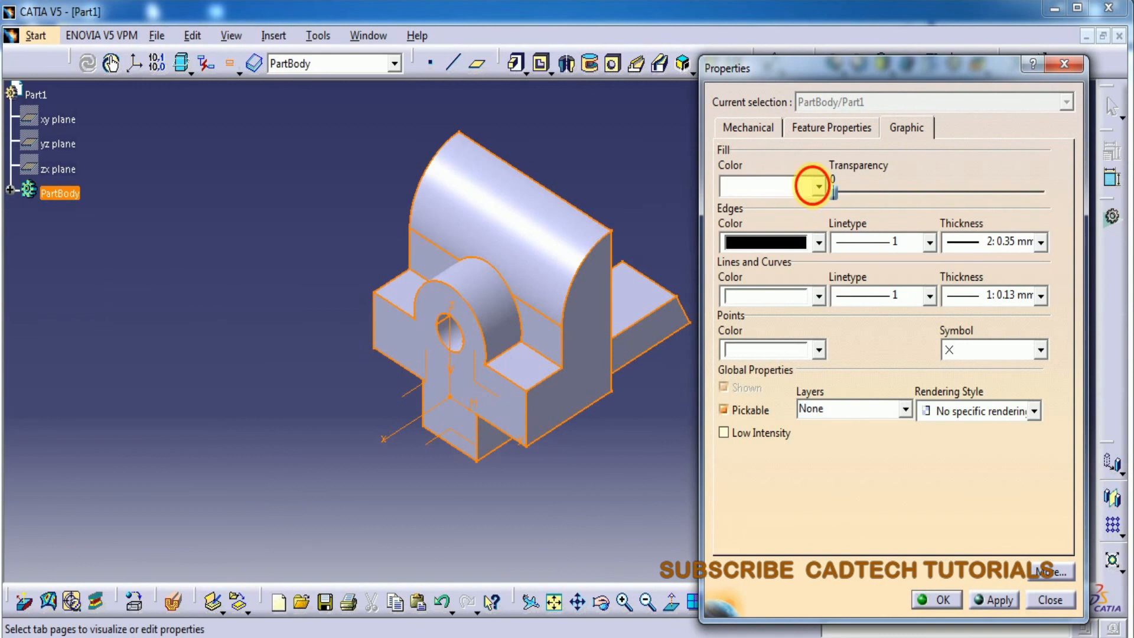
click(800, 243)
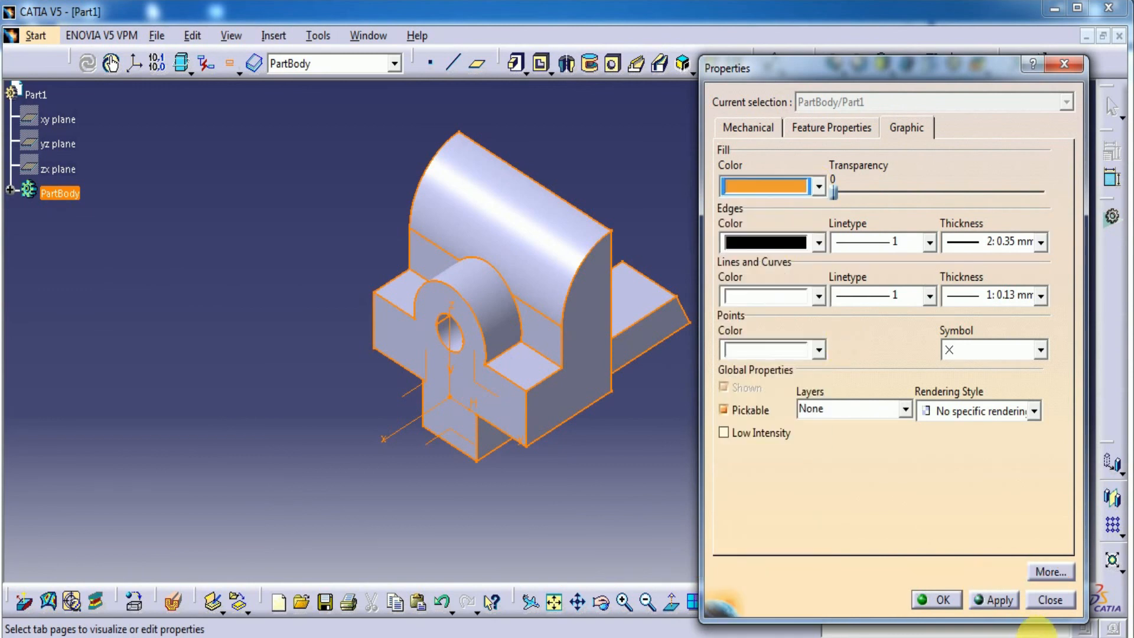
click(995, 600)
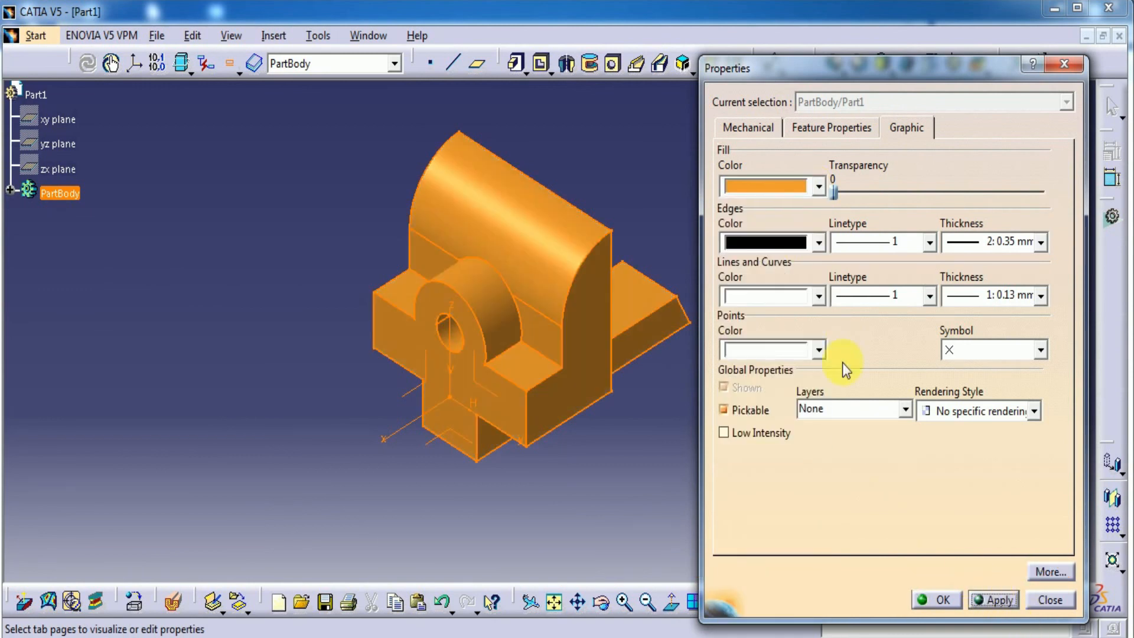
Try an orange-red fill on the PartBody, followed by an olive fill, applying each colour
click(818, 189)
click(800, 261)
click(995, 600)
click(817, 186)
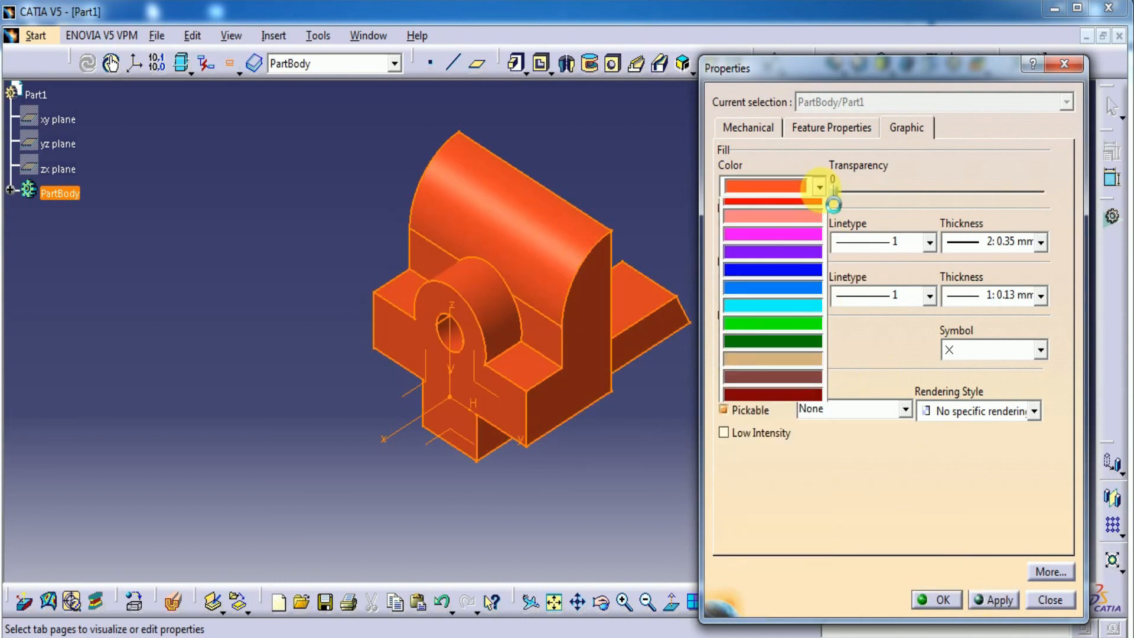
click(803, 279)
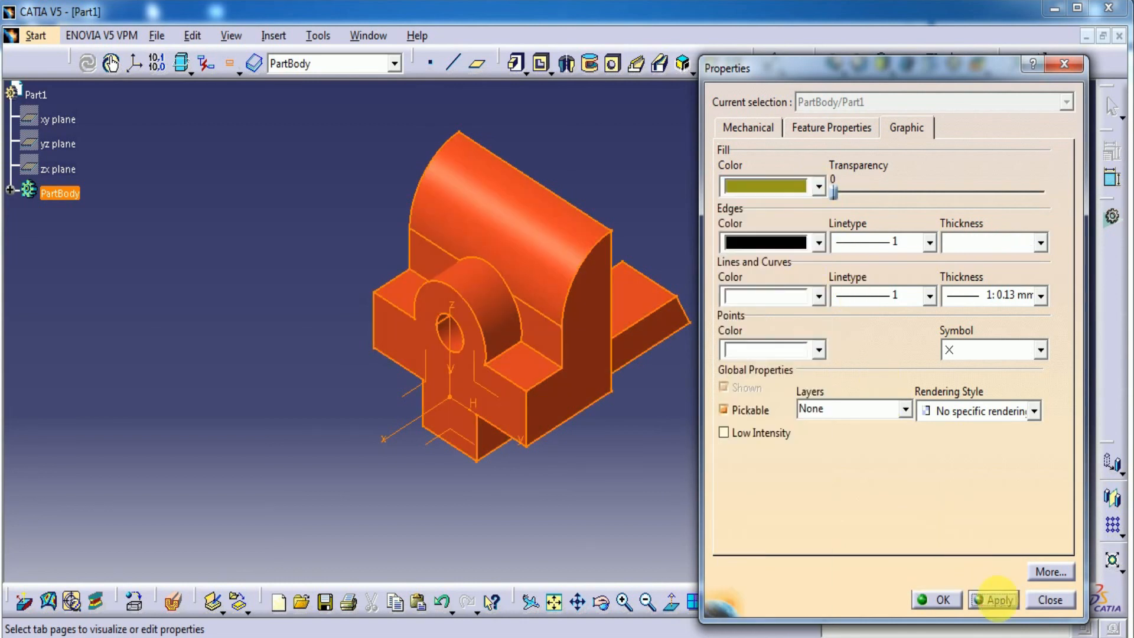
click(994, 599)
Try a white fill on the PartBody, followed by a bright blue fill, applying each colour
click(817, 187)
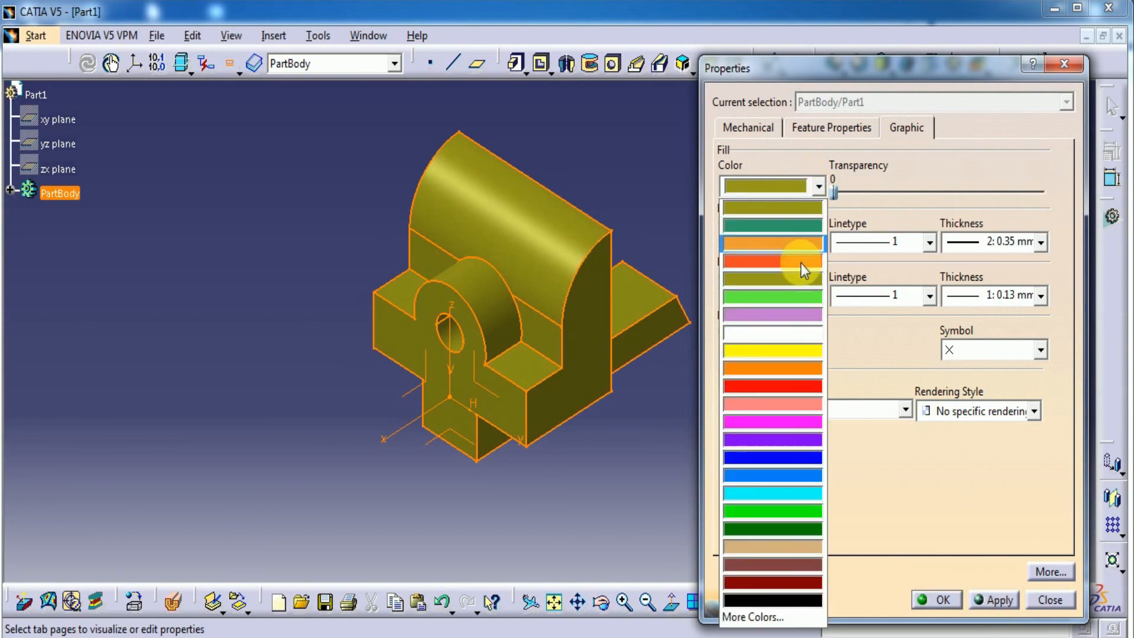
click(796, 331)
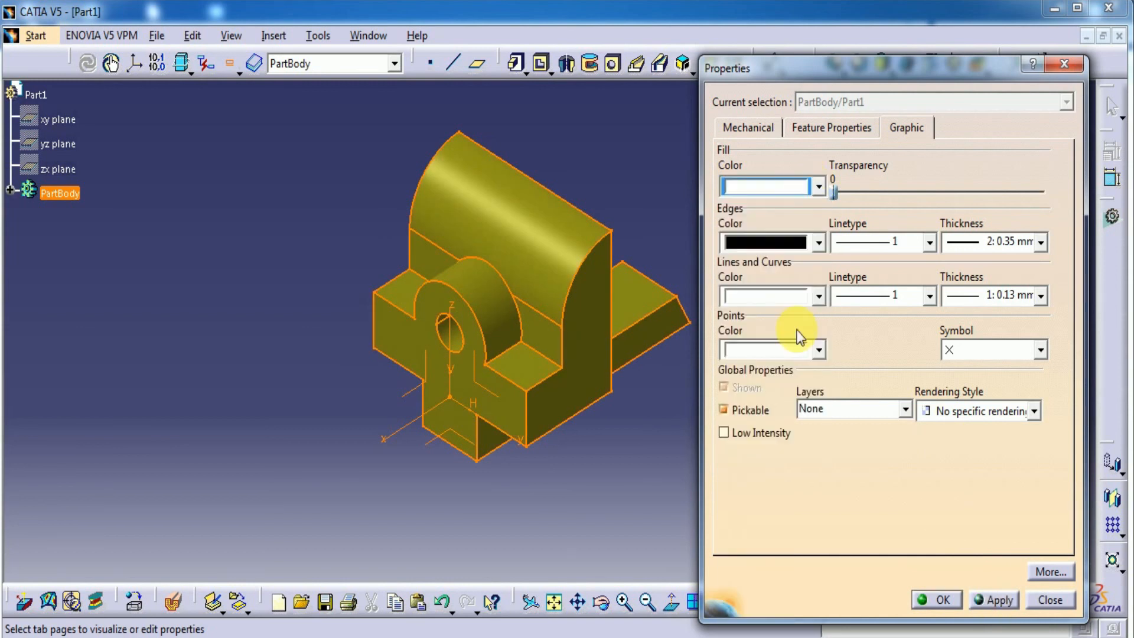
click(995, 599)
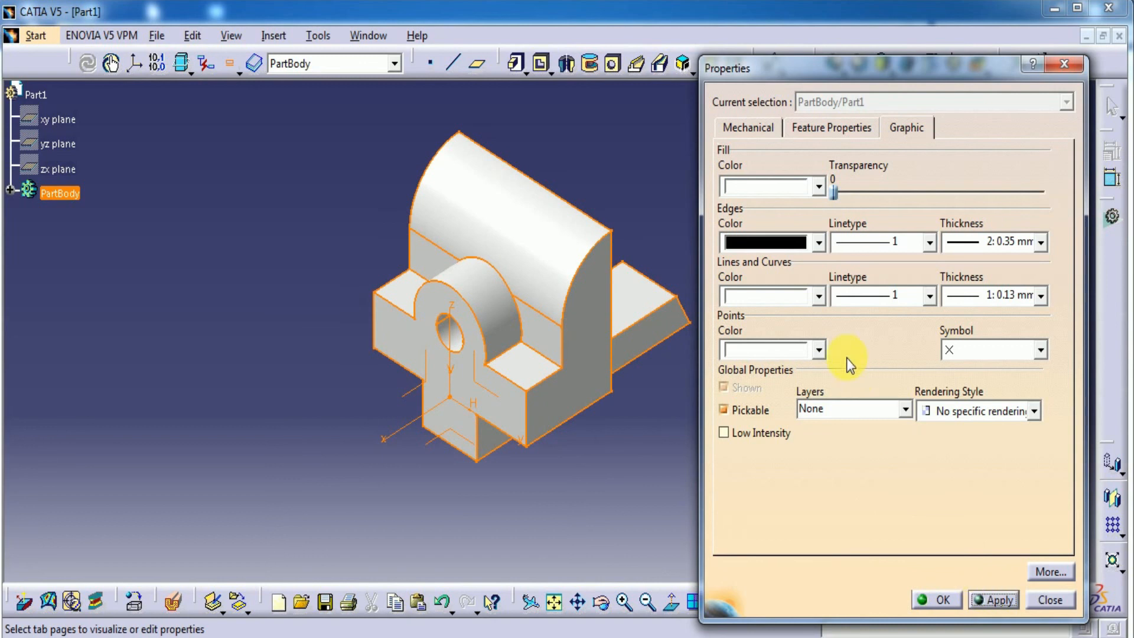
click(818, 187)
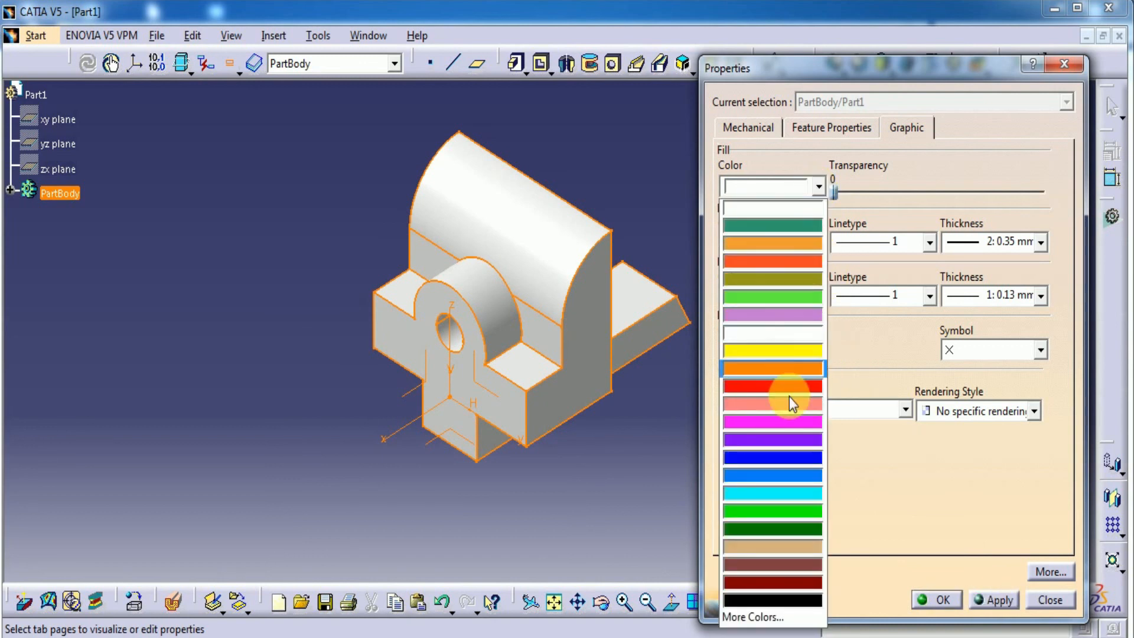
click(803, 485)
click(994, 600)
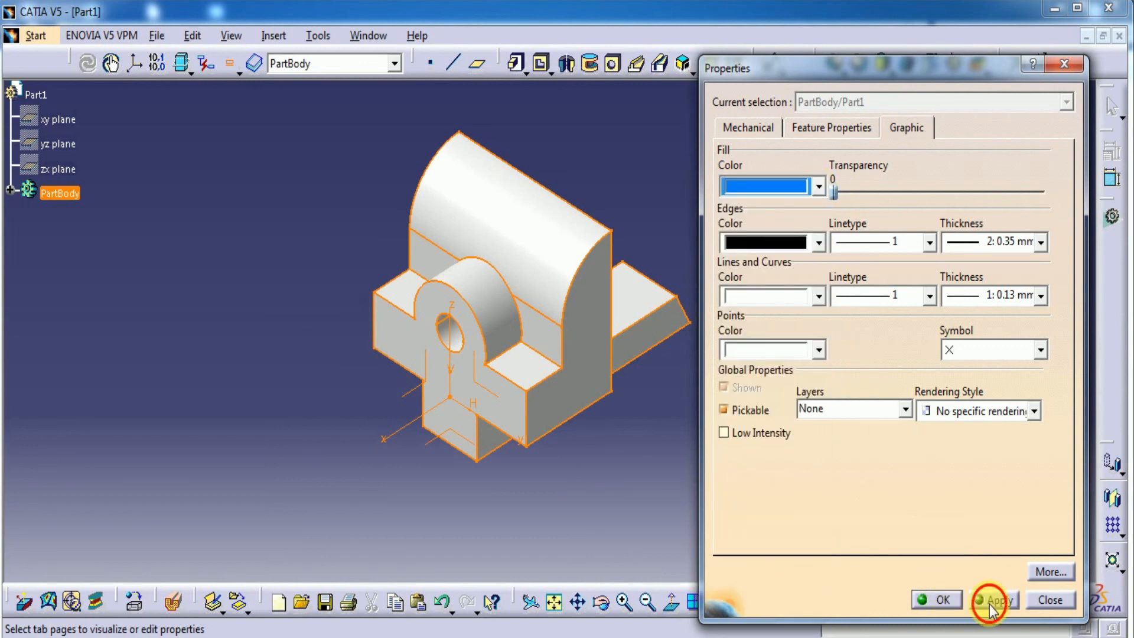
Apply a tan fill colour to the PartBody, close its properties and deselect the body
click(818, 186)
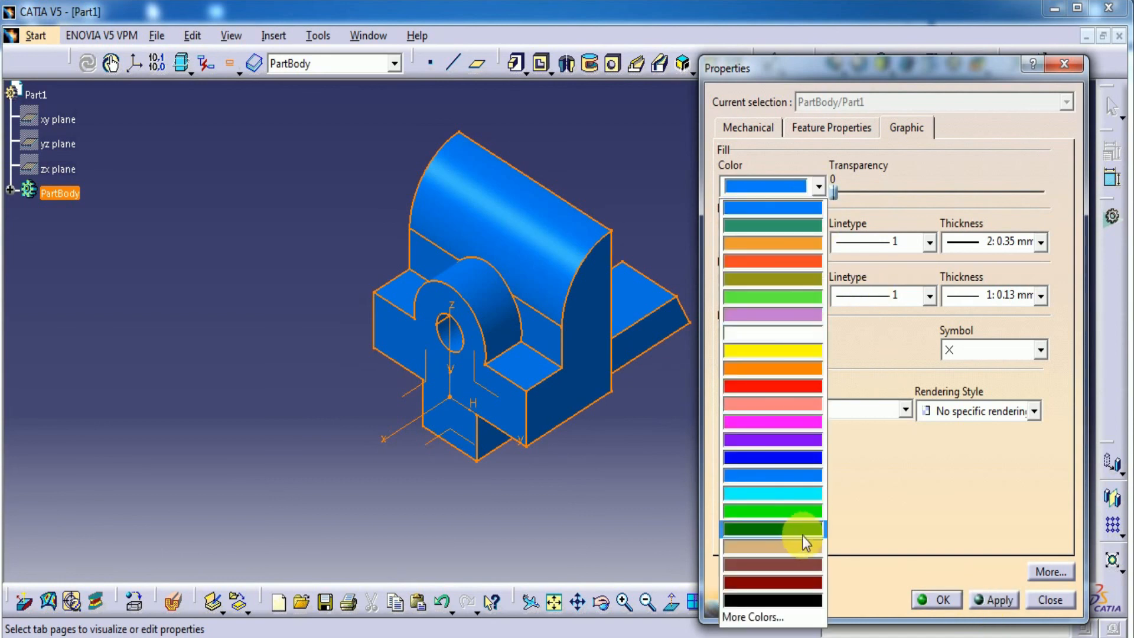
click(800, 543)
click(995, 600)
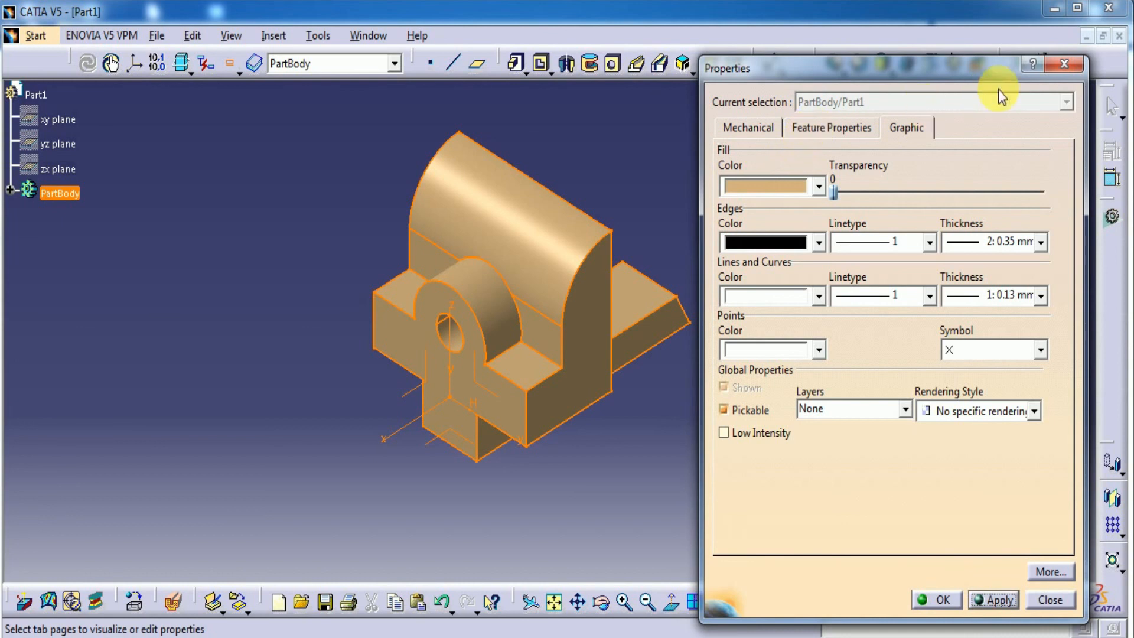
click(1049, 599)
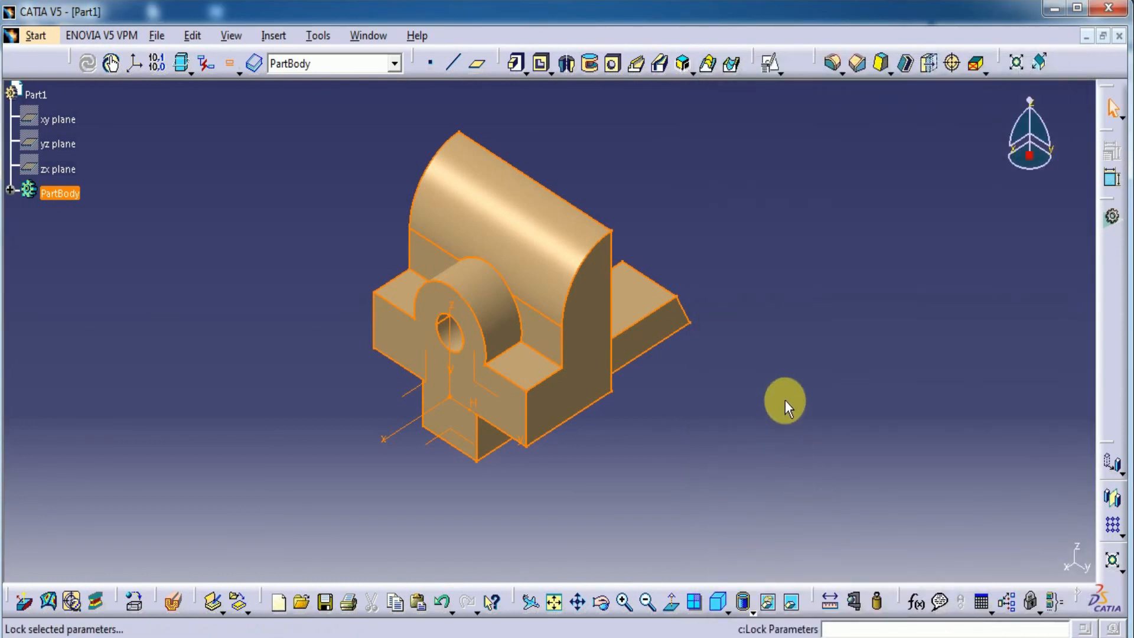
click(786, 402)
middle_drag(781, 399, 774, 410)
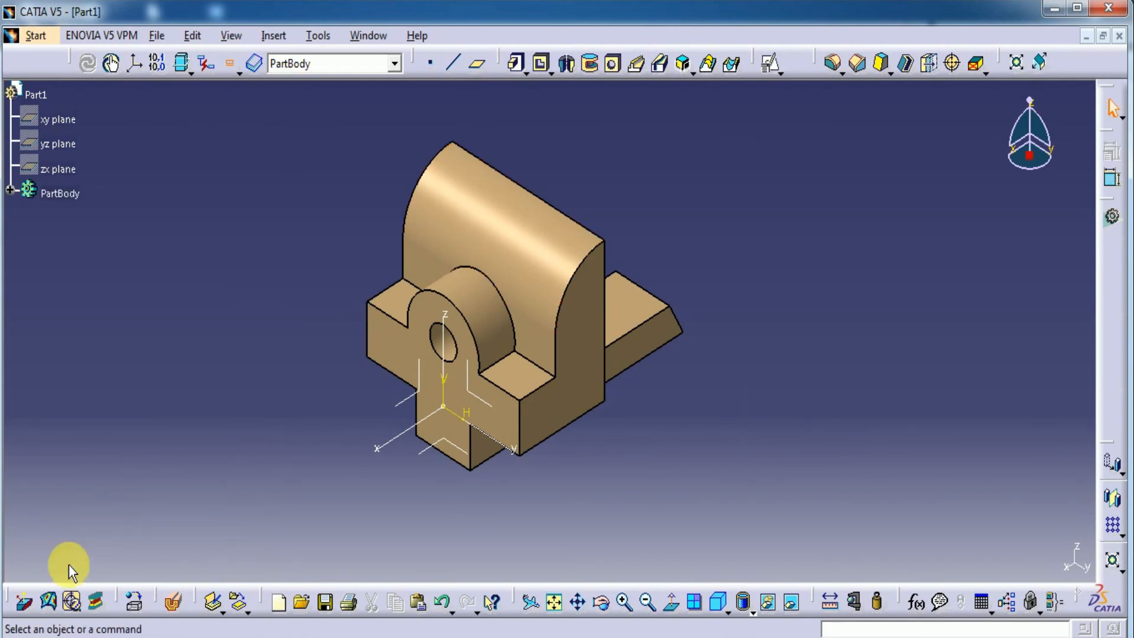
Undo the fill colour changes made to the PartBody while keeping the modelled features
click(442, 602)
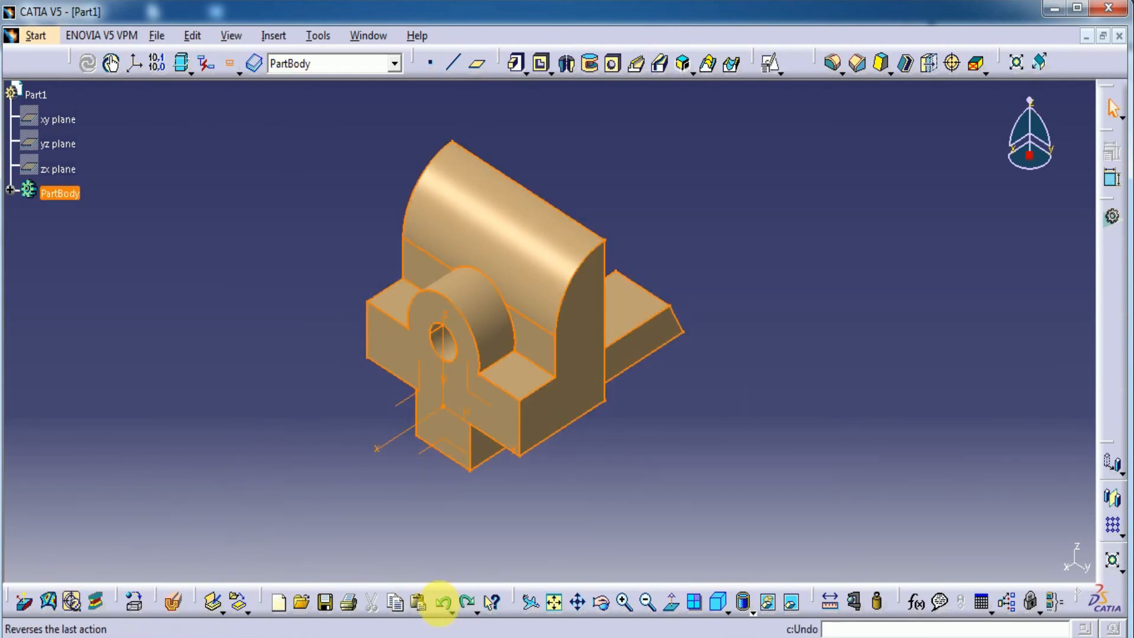
click(446, 601)
click(446, 601)
click(446, 600)
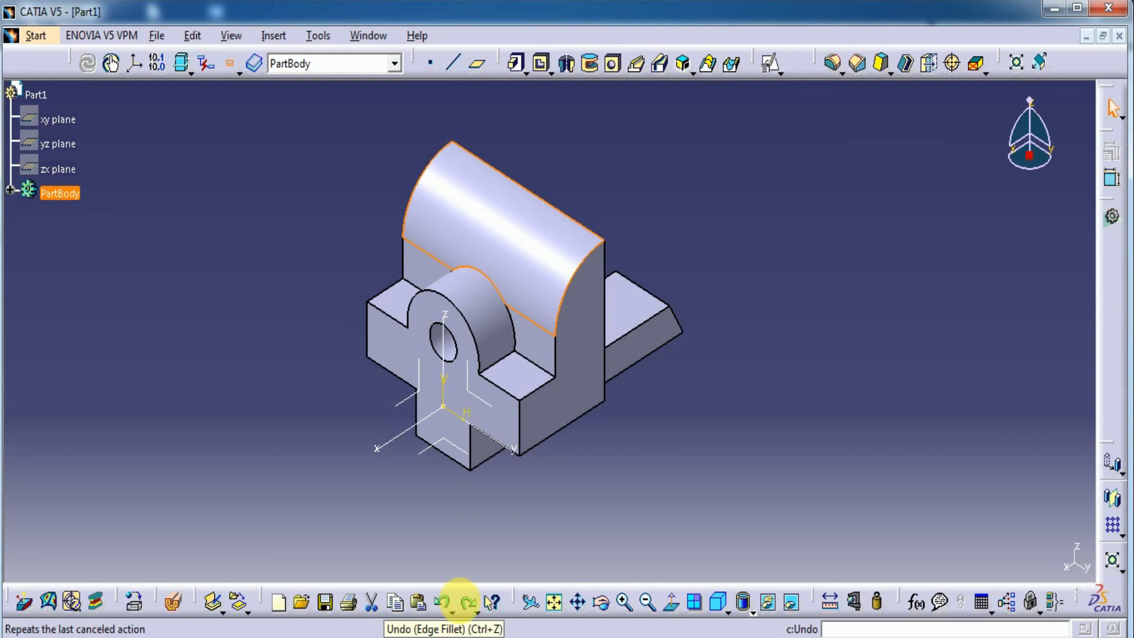
click(463, 603)
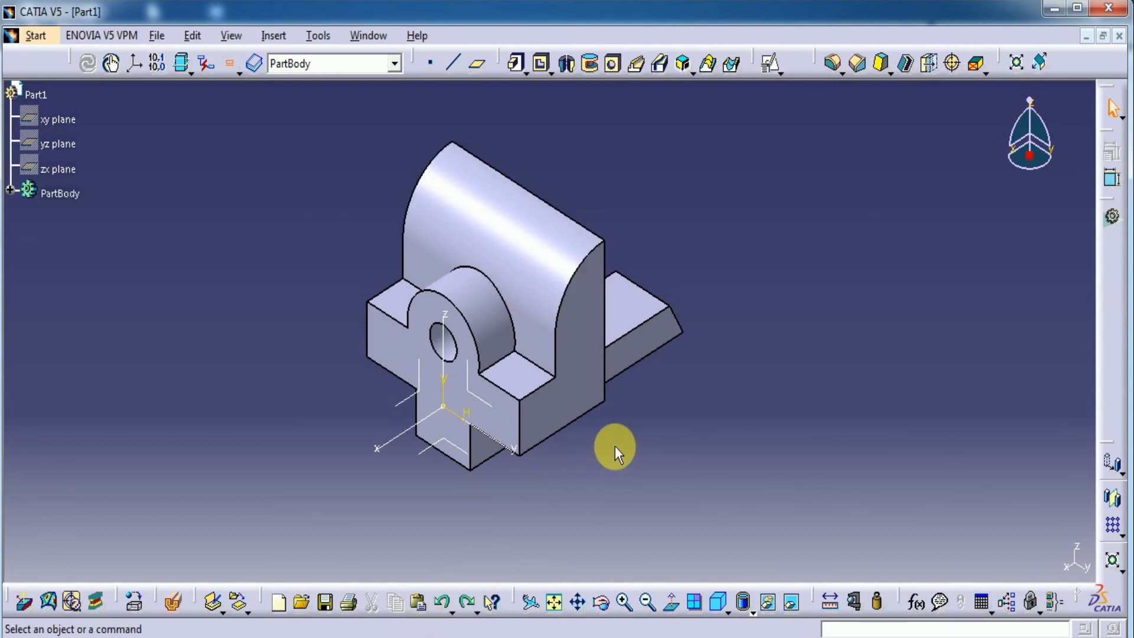